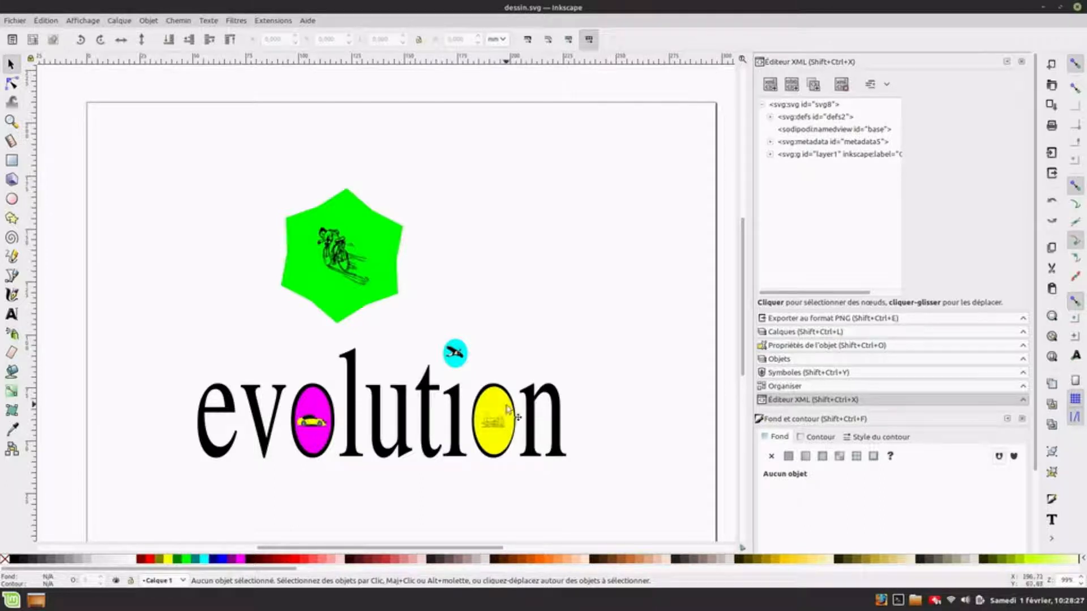
{"action": "scroll", "coordinate": [512, 411], "scroll_direction": "down", "scroll_amount": 2}
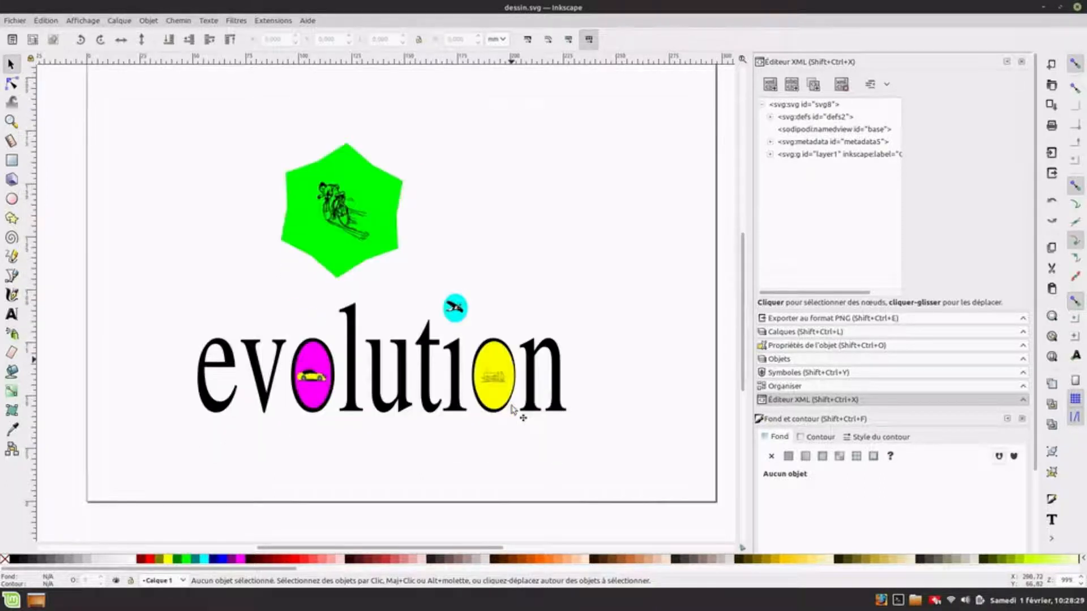
{"action": "scroll", "coordinate": [505, 424], "scroll_direction": "up", "scroll_amount": 1}
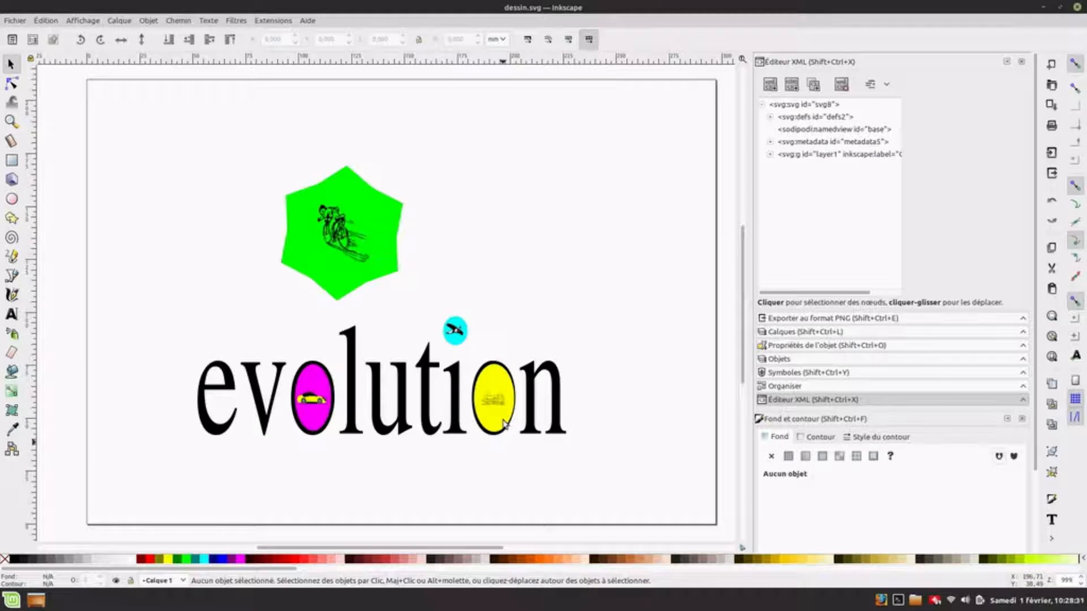
{"action": "left_click_drag", "start_coordinate": [476, 548], "coordinate": [491, 557]}
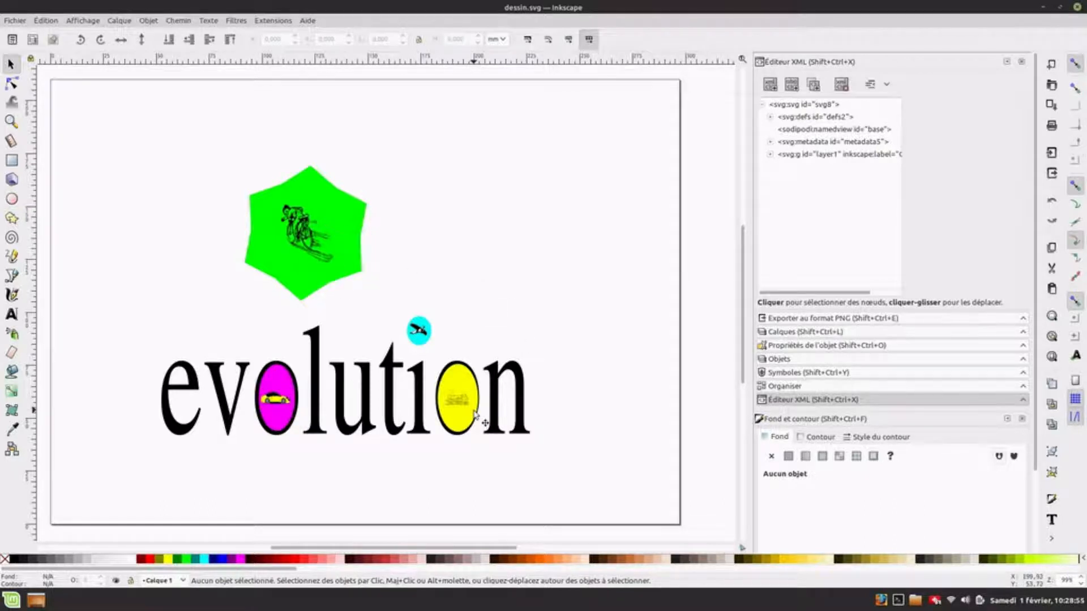
{"action": "left_click", "coordinate": [121, 22]}
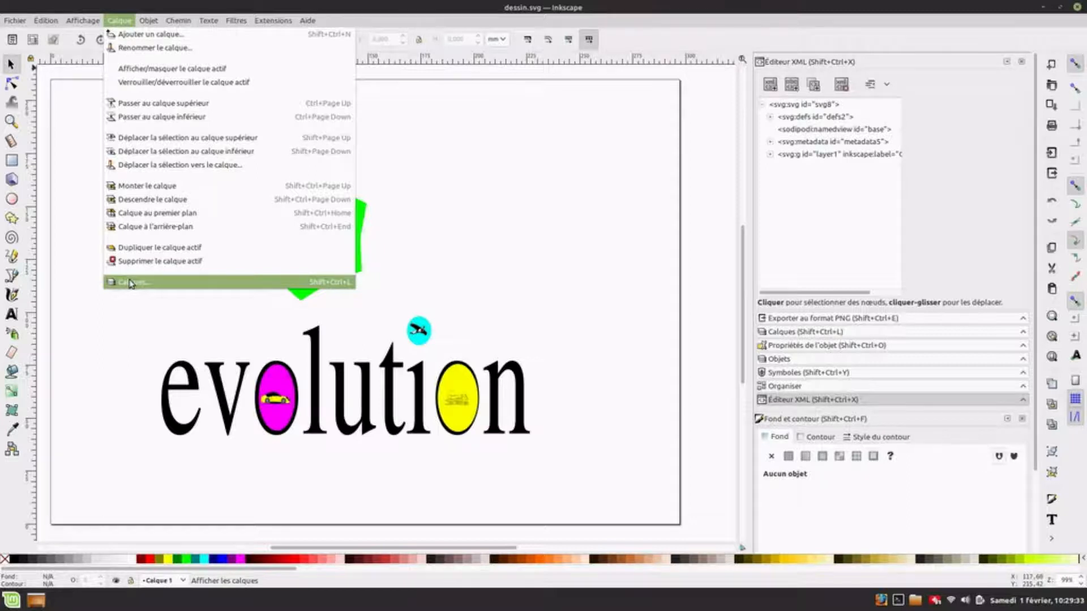
{"action": "left_click", "coordinate": [194, 333]}
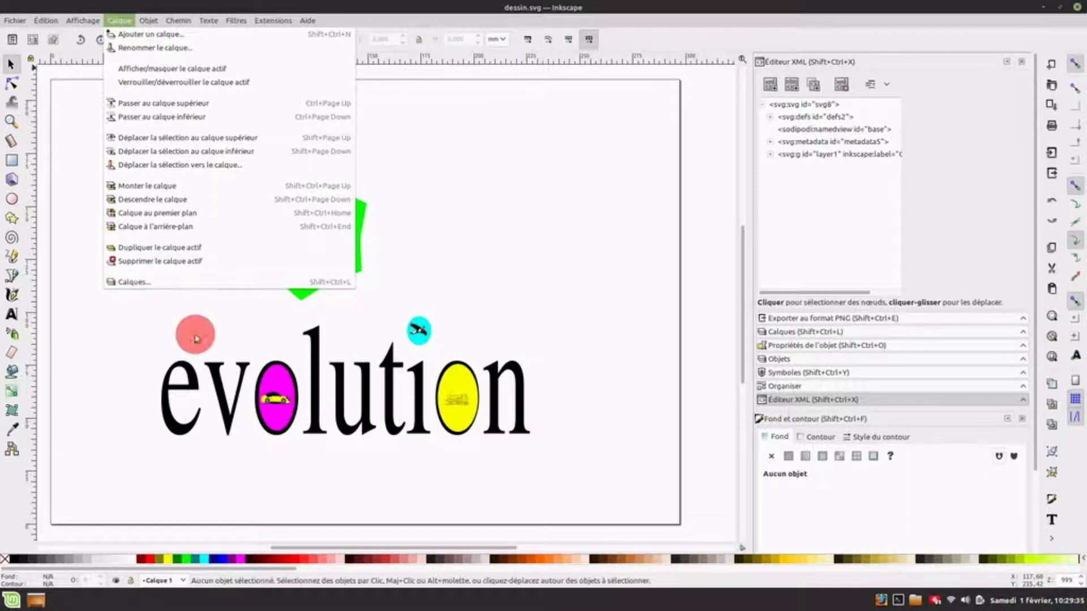
Delete the car, cyclist, locomotive and plane drawings from the coloured shapes, keeping the shapes and the word "evolution"
{"action": "left_click", "coordinate": [273, 399]}
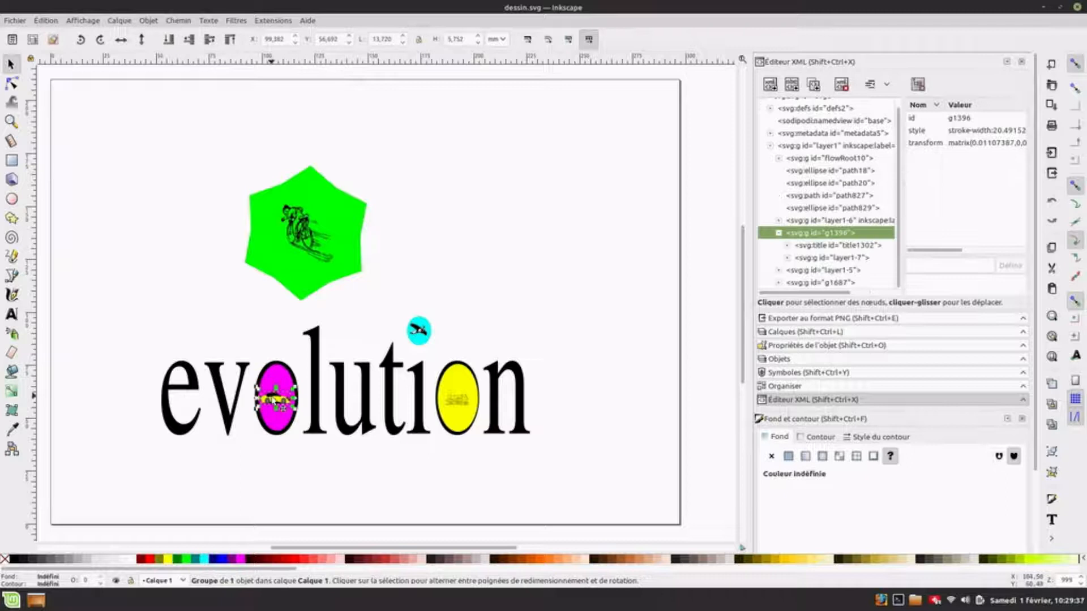
{"action": "key", "text": "Delete"}
{"action": "left_click", "coordinate": [297, 238]}
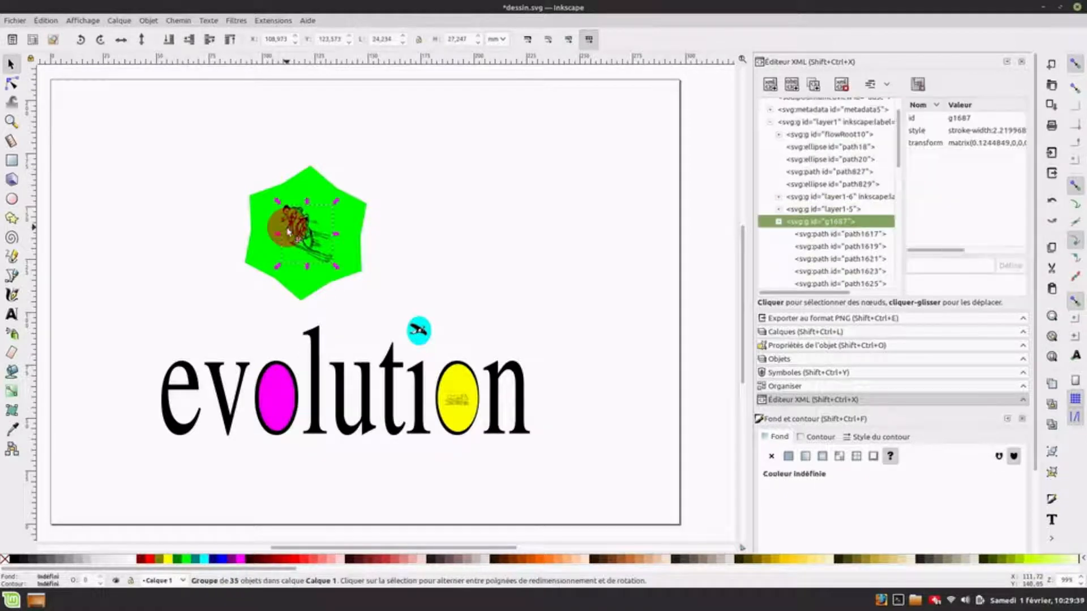
{"action": "key", "text": "Delete"}
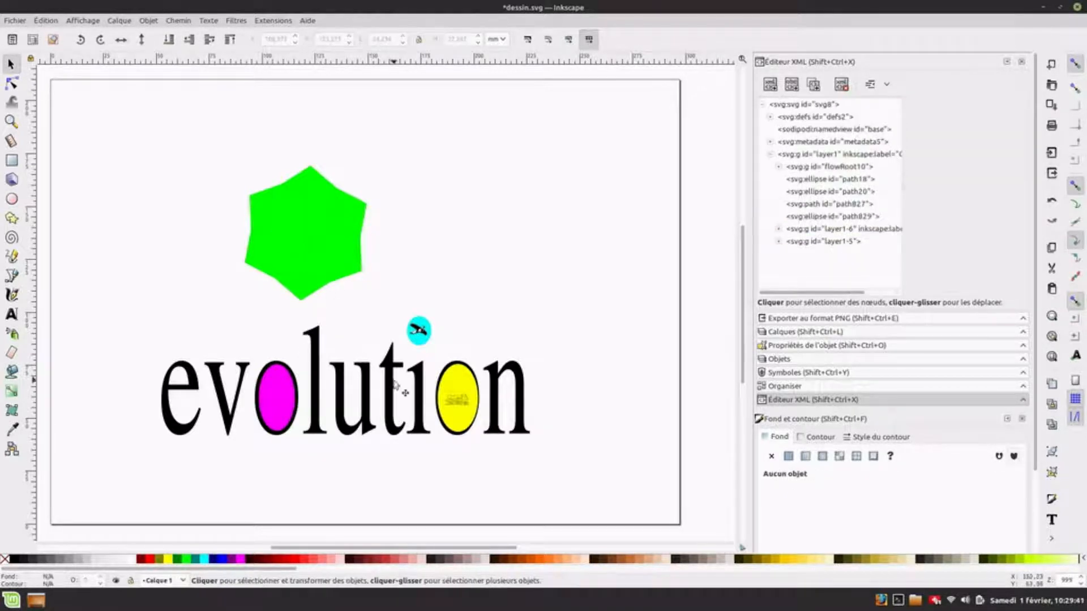
{"action": "left_click", "coordinate": [456, 399]}
{"action": "key", "text": "Delete"}
{"action": "left_click", "coordinate": [420, 331]}
{"action": "key", "text": "Delete"}
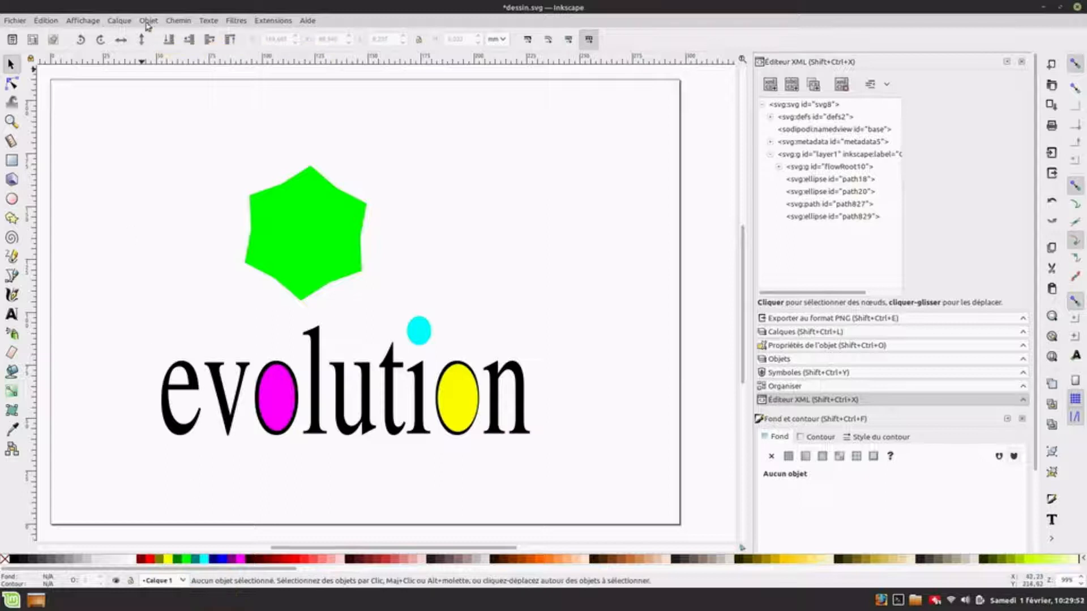
Display the document's layers and lock the layer Calque 1
{"action": "left_click", "coordinate": [120, 20]}
{"action": "left_click", "coordinate": [174, 281]}
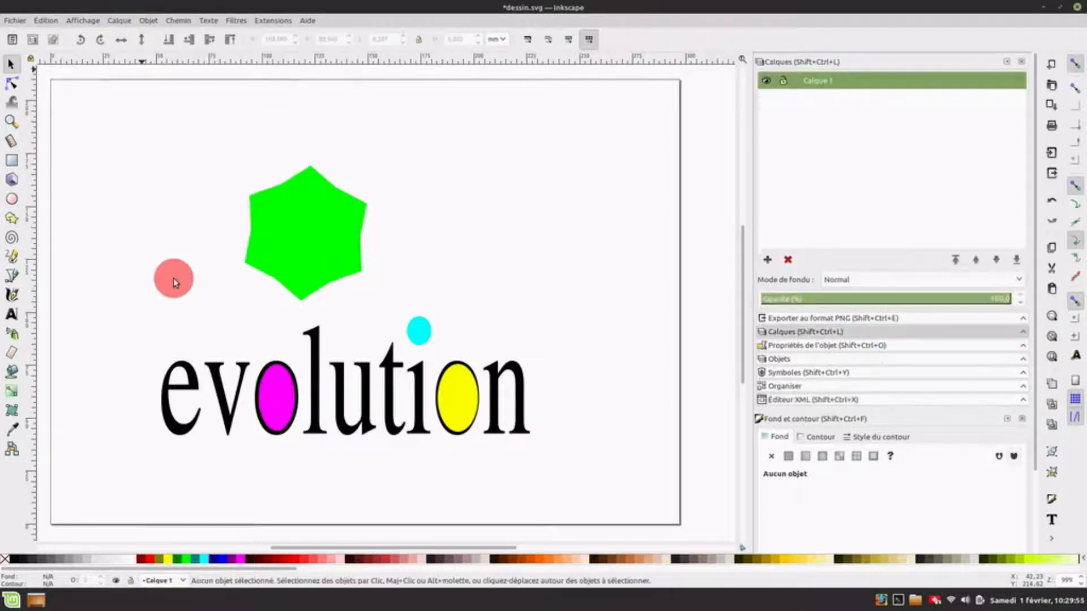
{"action": "left_click", "coordinate": [847, 116]}
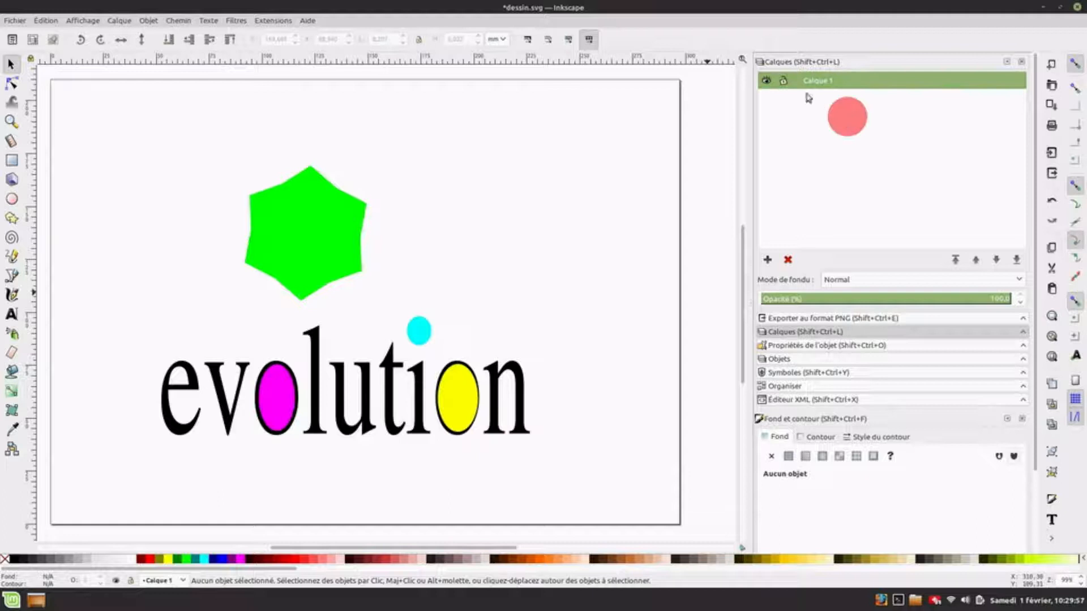
{"action": "left_click", "coordinate": [830, 113]}
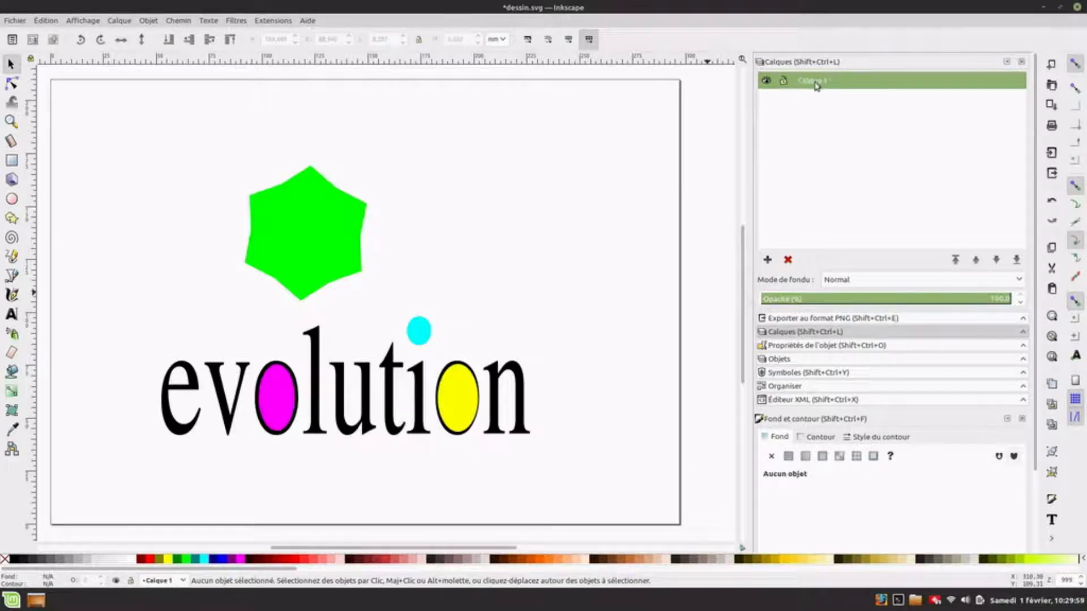
{"action": "left_click", "coordinate": [783, 82]}
Try to select and move the coloured shapes and letters on the locked layer Calque 1
{"action": "left_click_drag", "start_coordinate": [448, 384], "coordinate": [396, 363]}
{"action": "left_click", "coordinate": [347, 214]}
{"action": "left_click", "coordinate": [331, 390]}
{"action": "left_click", "coordinate": [325, 192]}
{"action": "left_click", "coordinate": [277, 405]}
{"action": "left_click", "coordinate": [412, 399]}
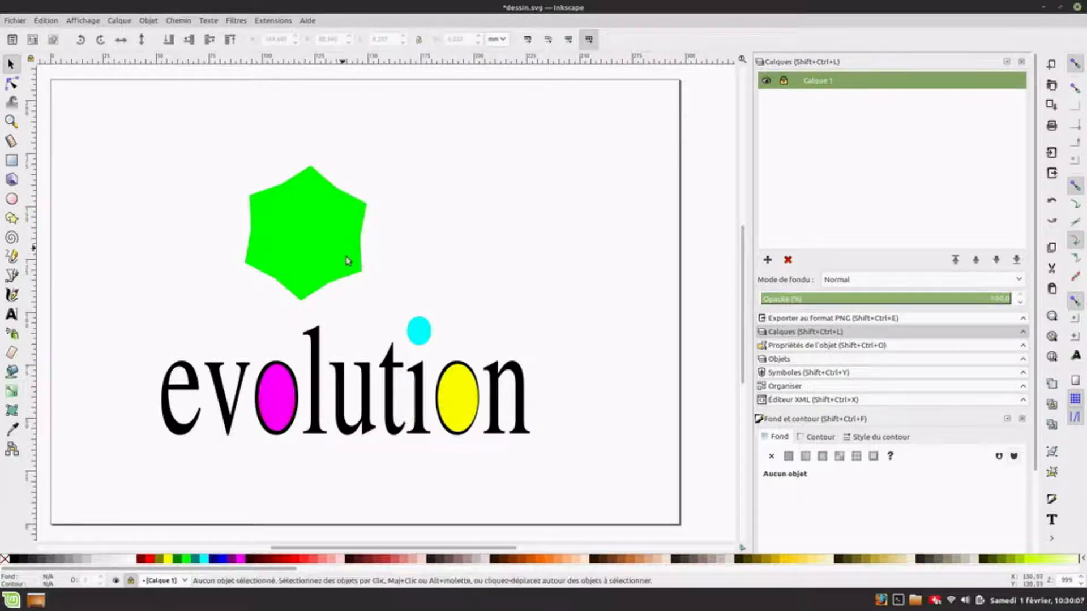
{"action": "left_click", "coordinate": [425, 348]}
Add a layer named "locomotive" above the active layer
{"action": "left_click", "coordinate": [768, 260]}
{"action": "type", "text": "locomotive"}
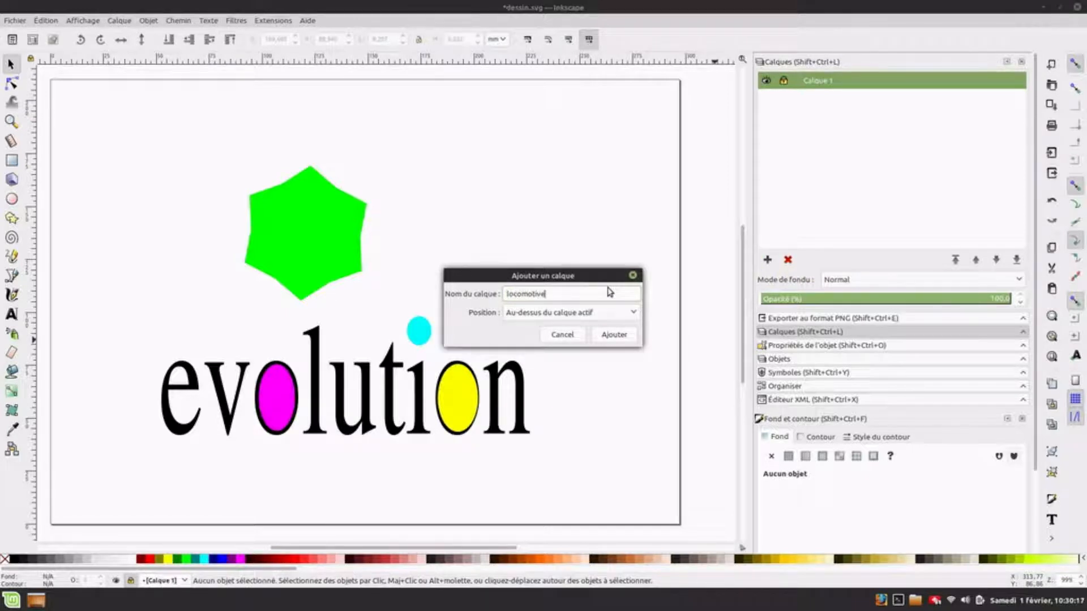
{"action": "left_click", "coordinate": [621, 335]}
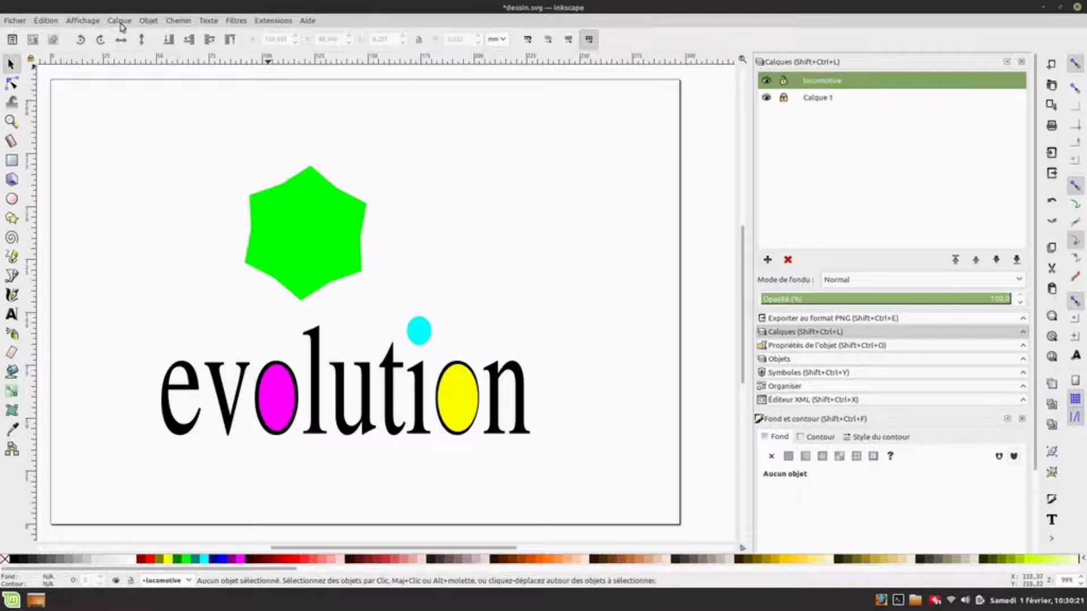
Import s1t2KbK-steam-train-engine-vector.svg into the locomotive layer and shrink it to about 23 mm wide, to the right of the green star
{"action": "left_click", "coordinate": [16, 21]}
{"action": "left_click", "coordinate": [55, 151]}
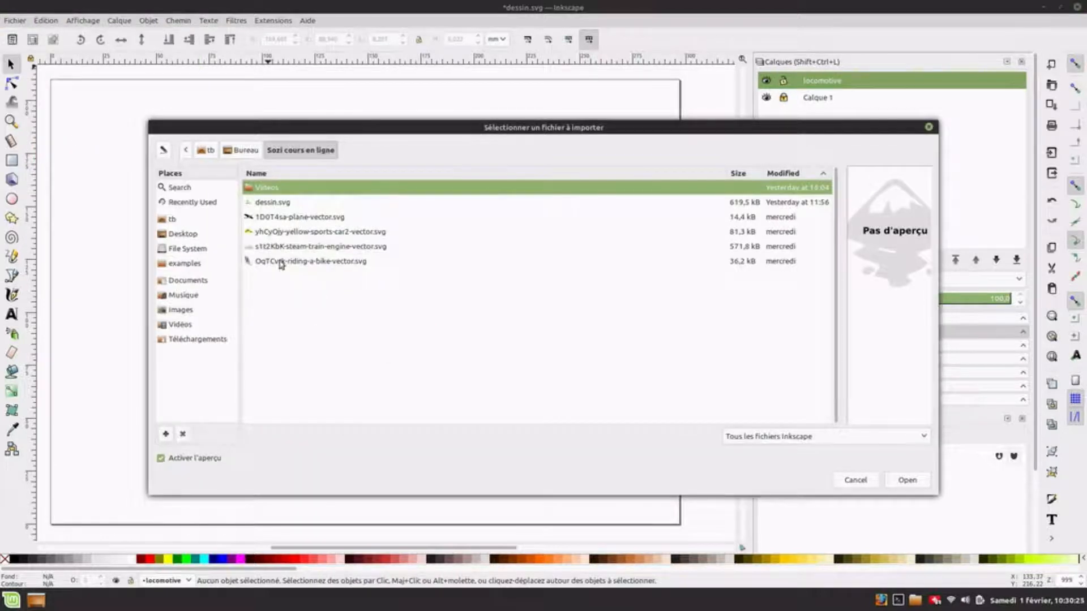
{"action": "double_click", "coordinate": [286, 245]}
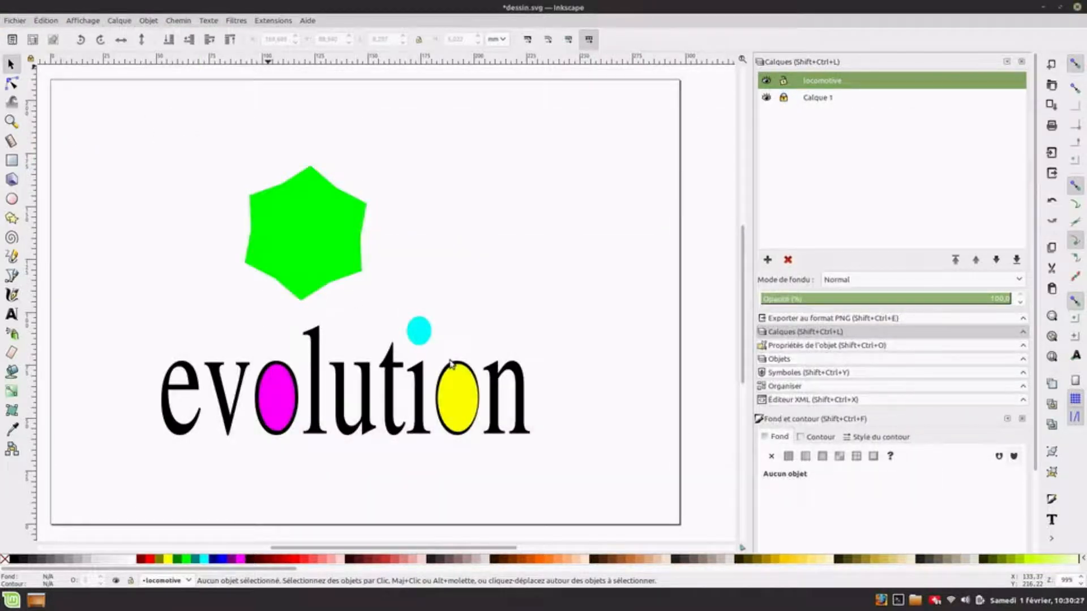
{"action": "left_click_drag", "start_coordinate": [665, 499], "coordinate": [394, 339]}
{"action": "left_click_drag", "start_coordinate": [359, 308], "coordinate": [526, 270]}
{"action": "left_click_drag", "start_coordinate": [562, 306], "coordinate": [484, 226]}
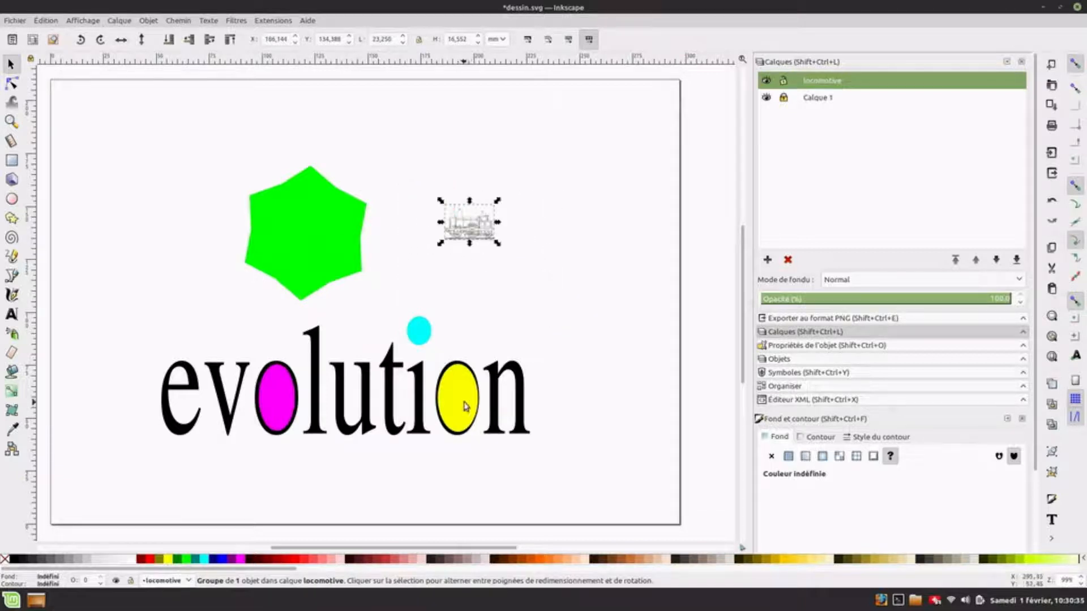
{"action": "left_click", "coordinate": [564, 246]}
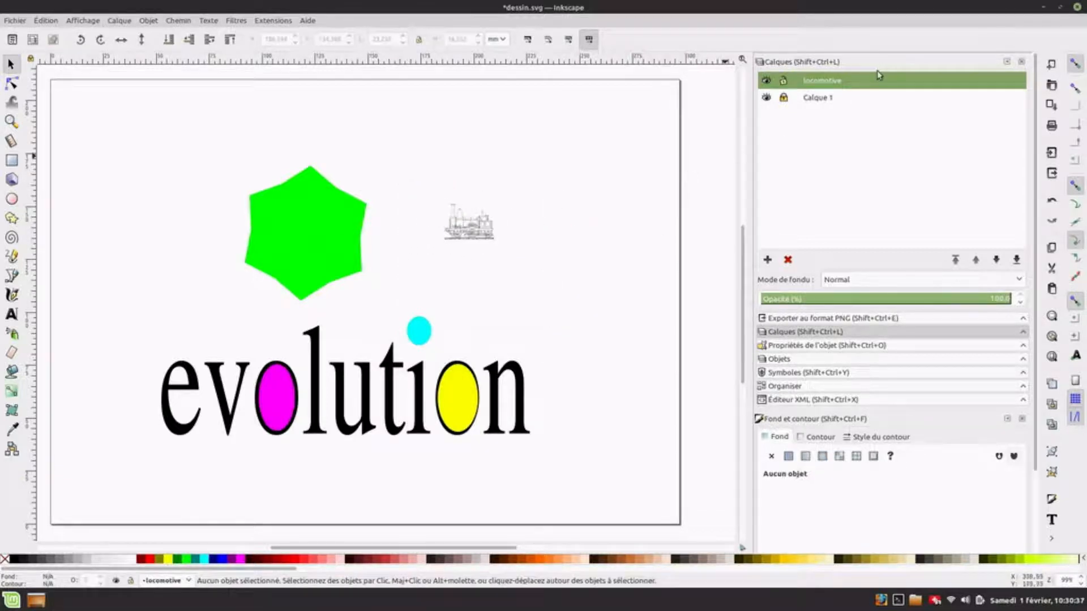
Lock the locomotive layer and add a layer named "voiture" above it
{"action": "left_click", "coordinate": [783, 82]}
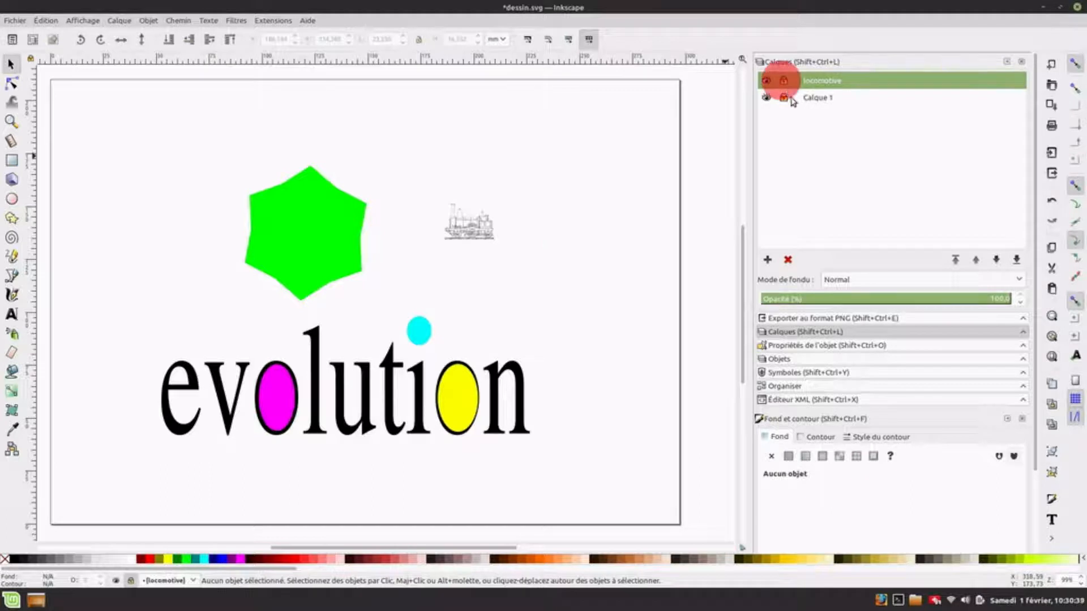
{"action": "left_click_drag", "start_coordinate": [436, 220], "coordinate": [490, 261]}
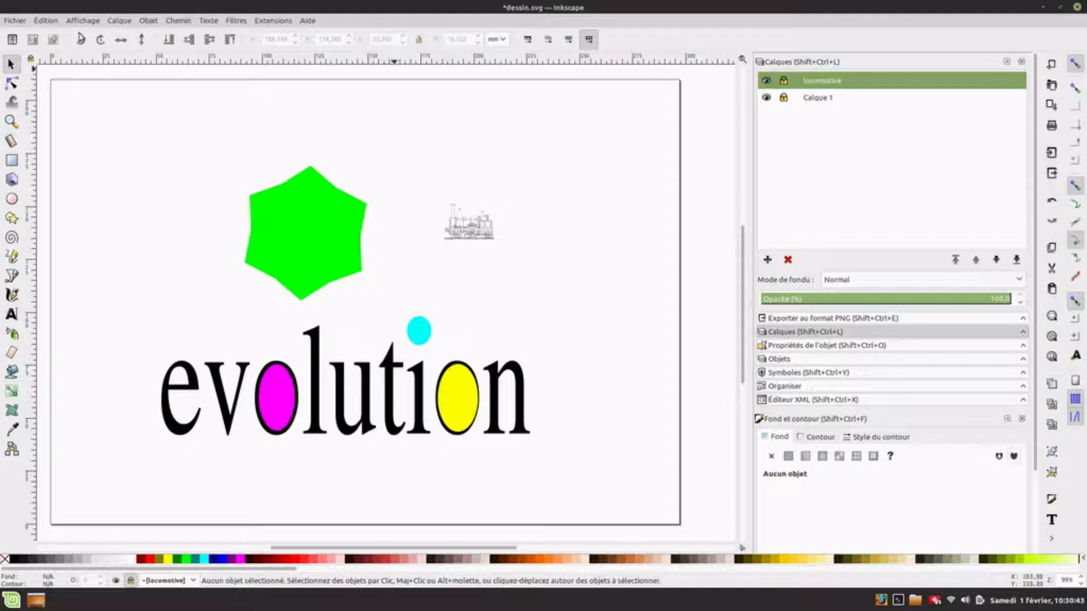
{"action": "left_click", "coordinate": [767, 259]}
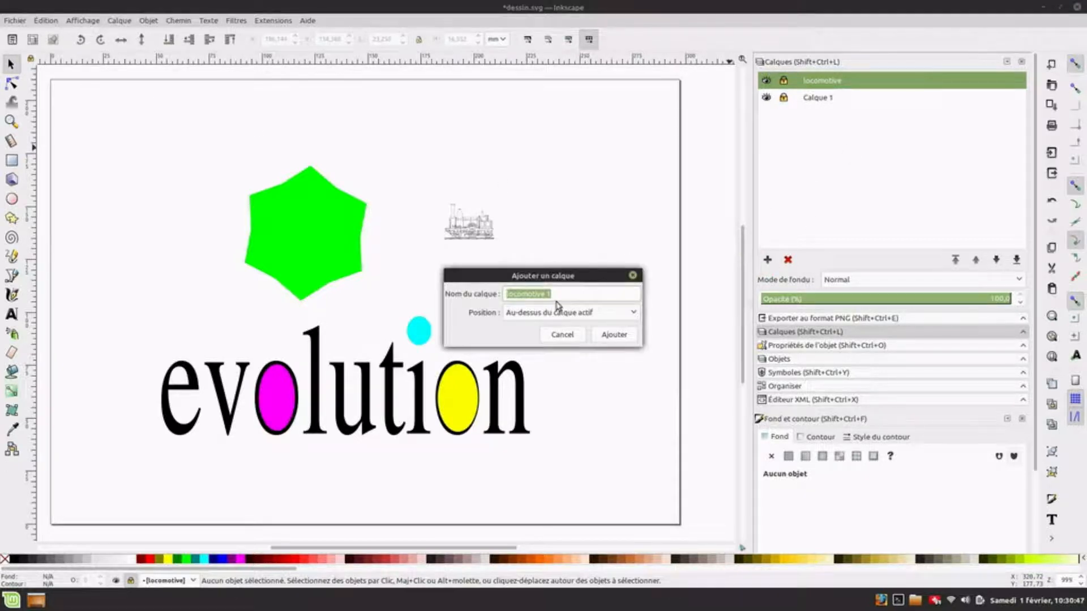
{"action": "type", "text": "voiture"}
{"action": "key", "text": "Return"}
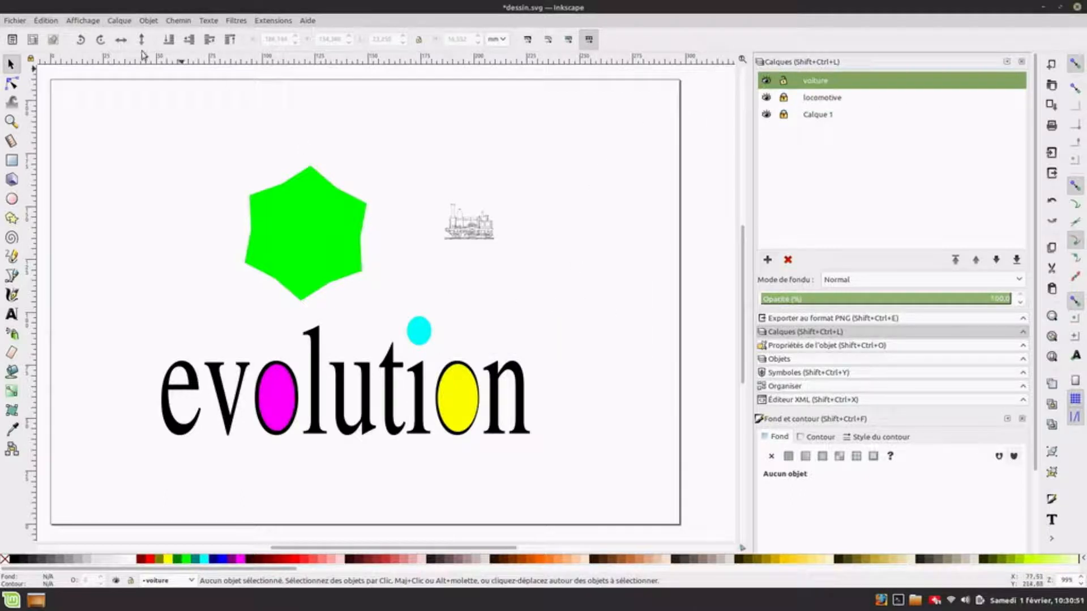
Import yhCyOjy-yellow-sports-car2-vector.svg into the voiture layer and shrink it to about 51 mm wide in the page's upper-left corner
{"action": "left_click", "coordinate": [14, 21]}
{"action": "left_click", "coordinate": [91, 153]}
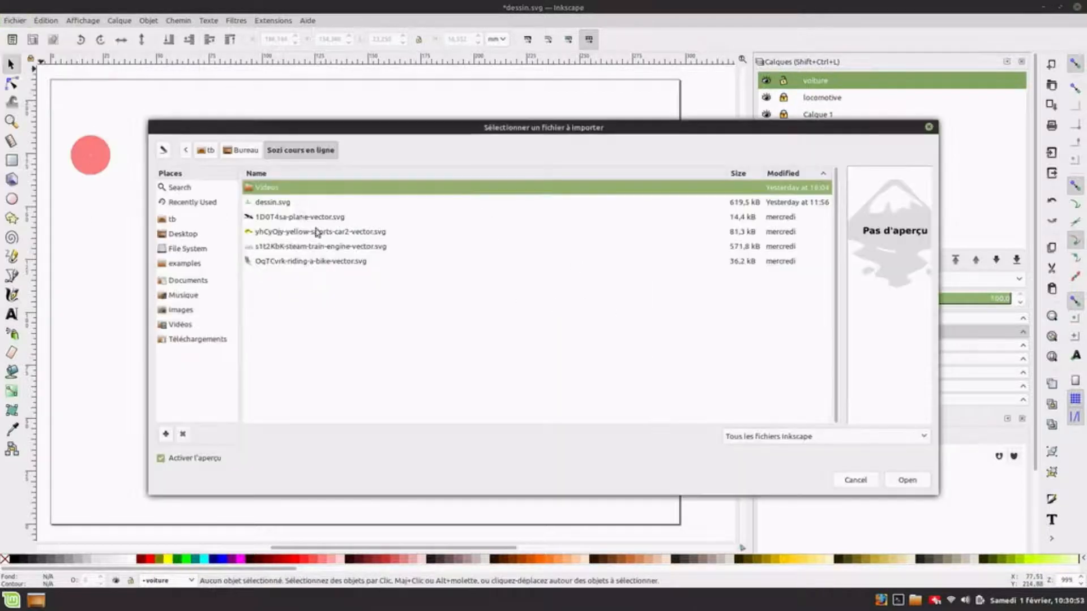
{"action": "double_click", "coordinate": [284, 229]}
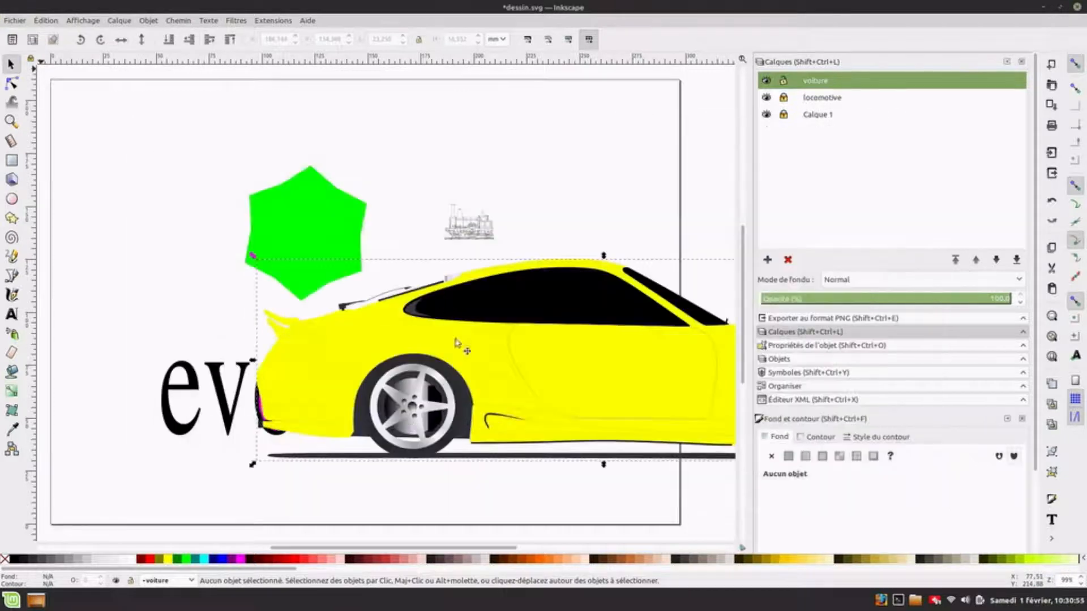
{"action": "left_click_drag", "start_coordinate": [598, 388], "coordinate": [350, 300]}
{"action": "left_click_drag", "start_coordinate": [713, 375], "coordinate": [192, 171]}
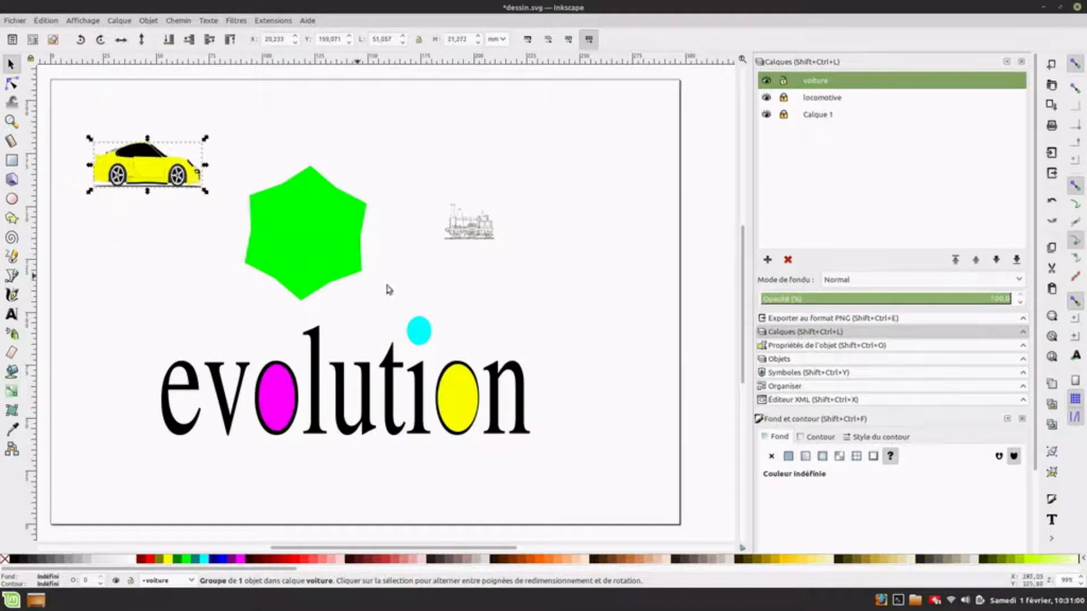
{"action": "left_click", "coordinate": [659, 249]}
Lock the voiture layer and add a layer named "avion" above it
{"action": "left_click", "coordinate": [783, 82]}
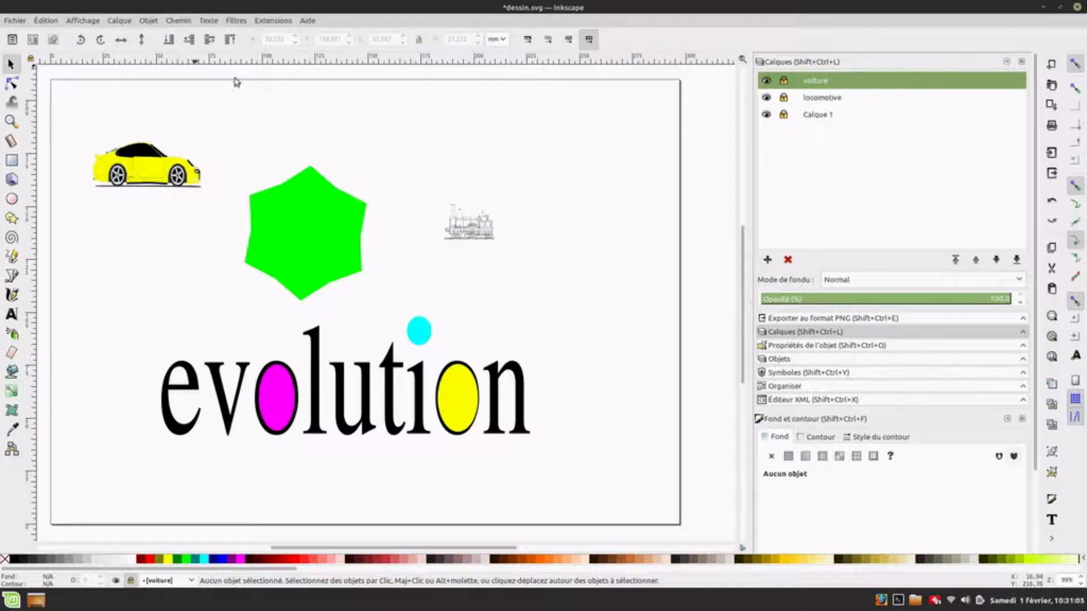
{"action": "left_click", "coordinate": [767, 261]}
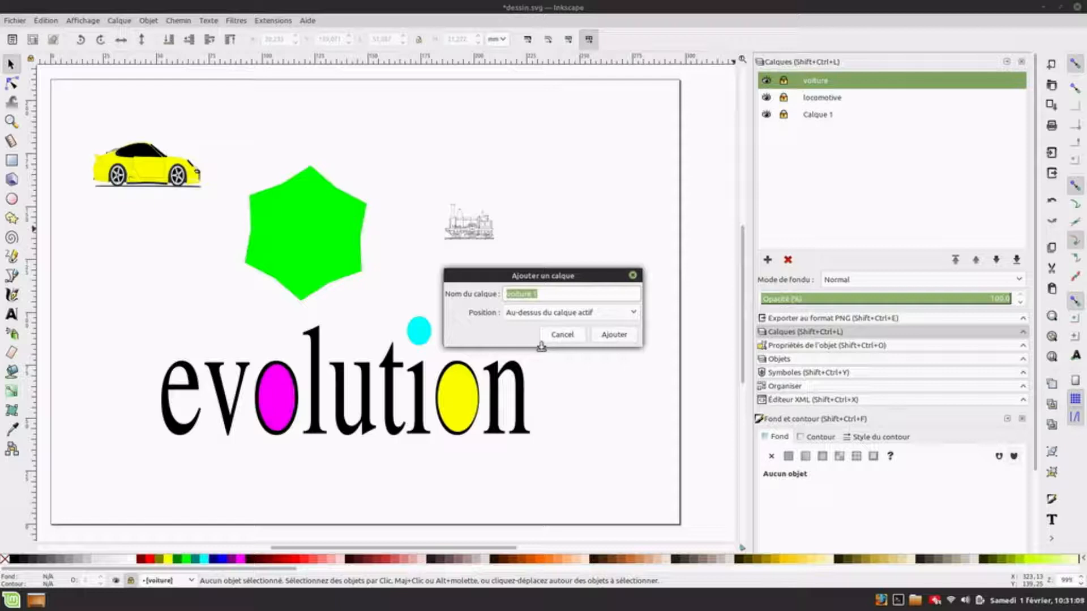
{"action": "type", "text": "avin"}
{"action": "key", "text": "Return"}
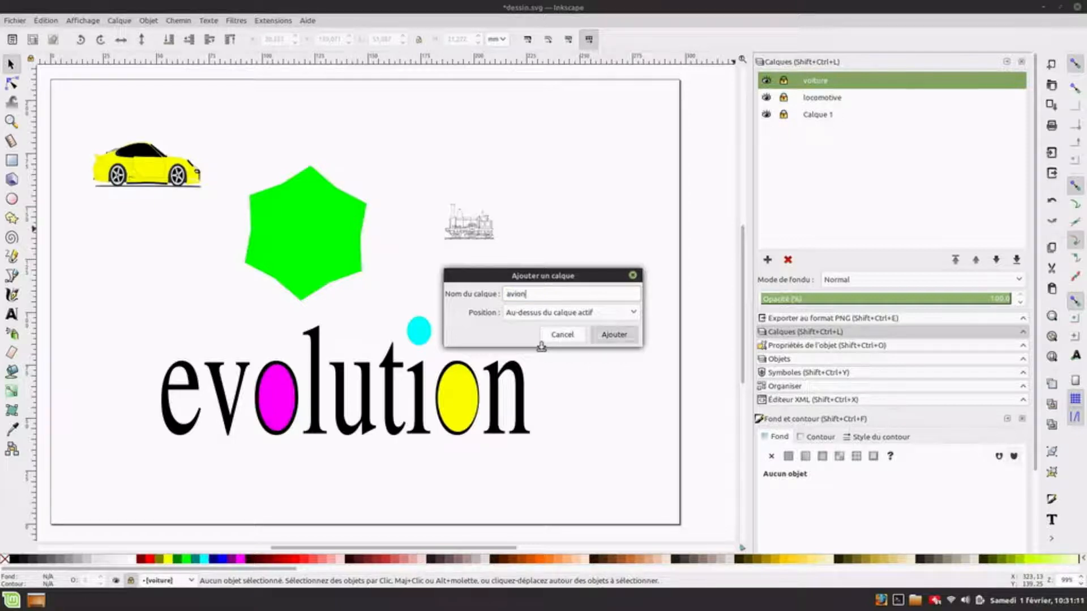
Import 1D0T4sa-plane-vector.svg into the avion layer and shrink it to about 34 mm wide, just above the locomotive drawing
{"action": "left_click", "coordinate": [14, 21]}
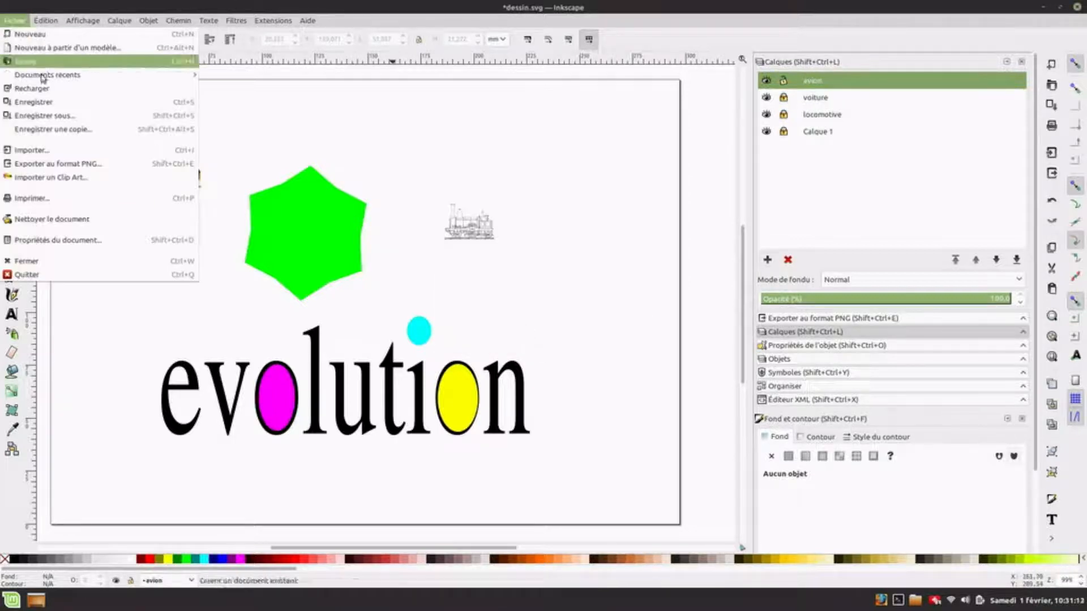
{"action": "left_click", "coordinate": [85, 148]}
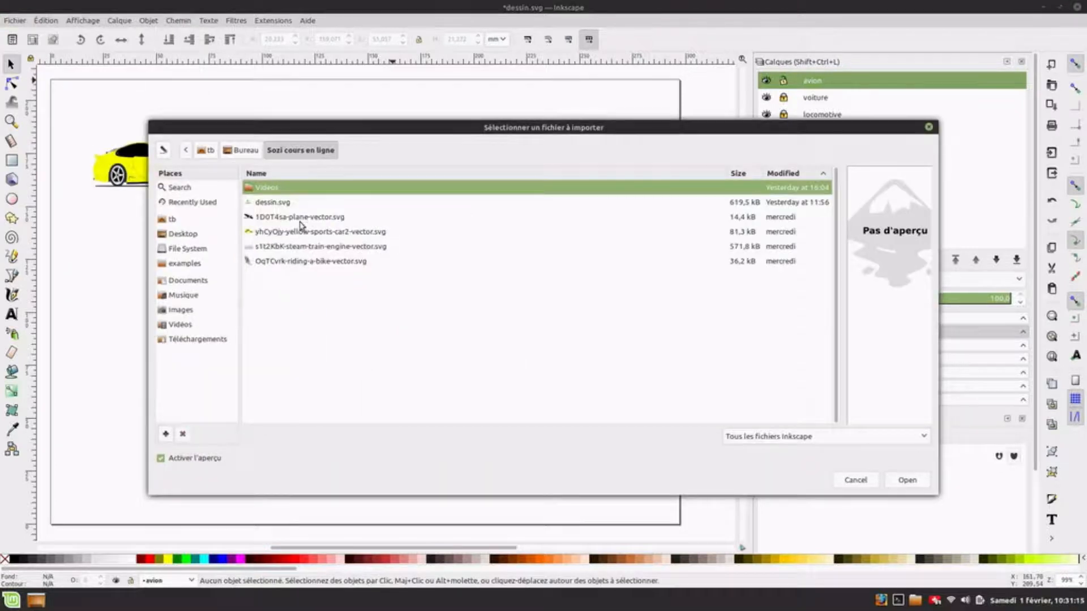
{"action": "double_click", "coordinate": [296, 218]}
{"action": "left_click_drag", "start_coordinate": [630, 311], "coordinate": [344, 226]}
{"action": "left_click_drag", "start_coordinate": [517, 311], "coordinate": [466, 146]}
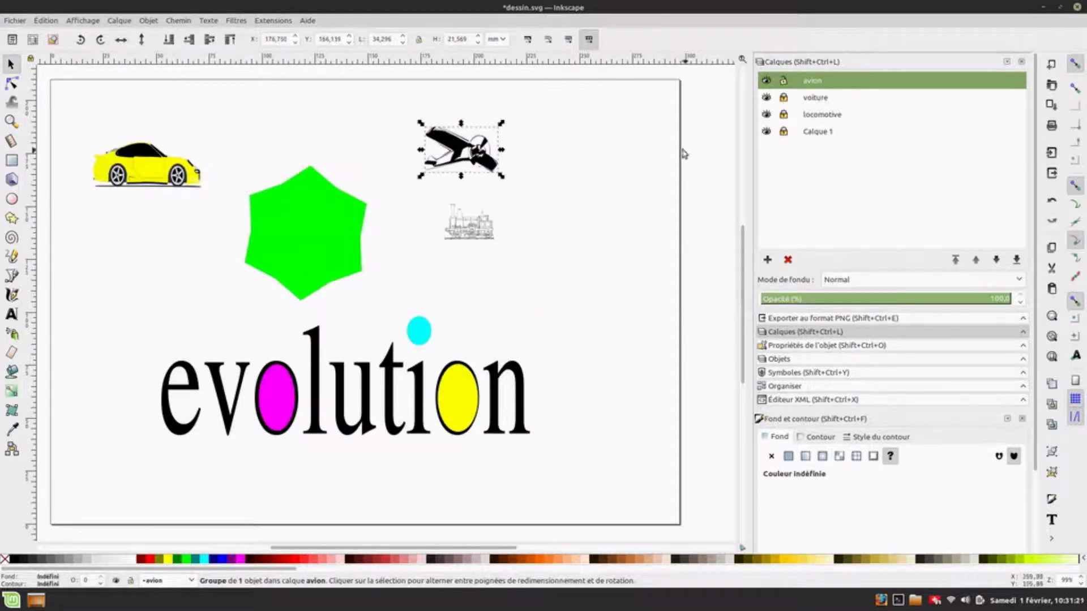
{"action": "left_click", "coordinate": [606, 214]}
Lock the avion layer and add a layer named "velo" above it
{"action": "left_click", "coordinate": [768, 259]}
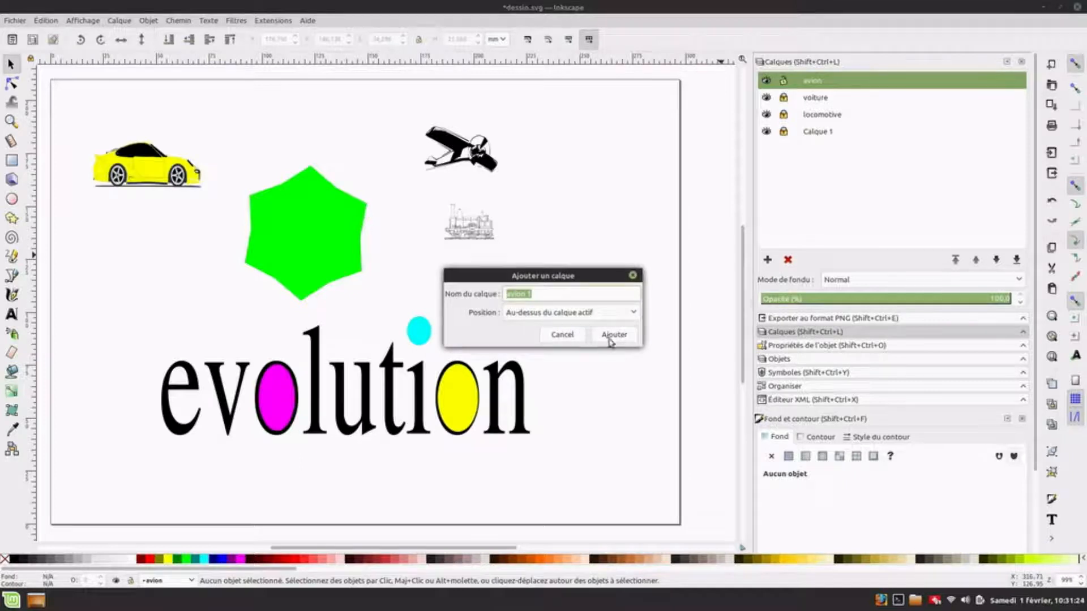
{"action": "left_click", "coordinate": [581, 334]}
{"action": "left_click", "coordinate": [784, 81]}
{"action": "left_click", "coordinate": [767, 260]}
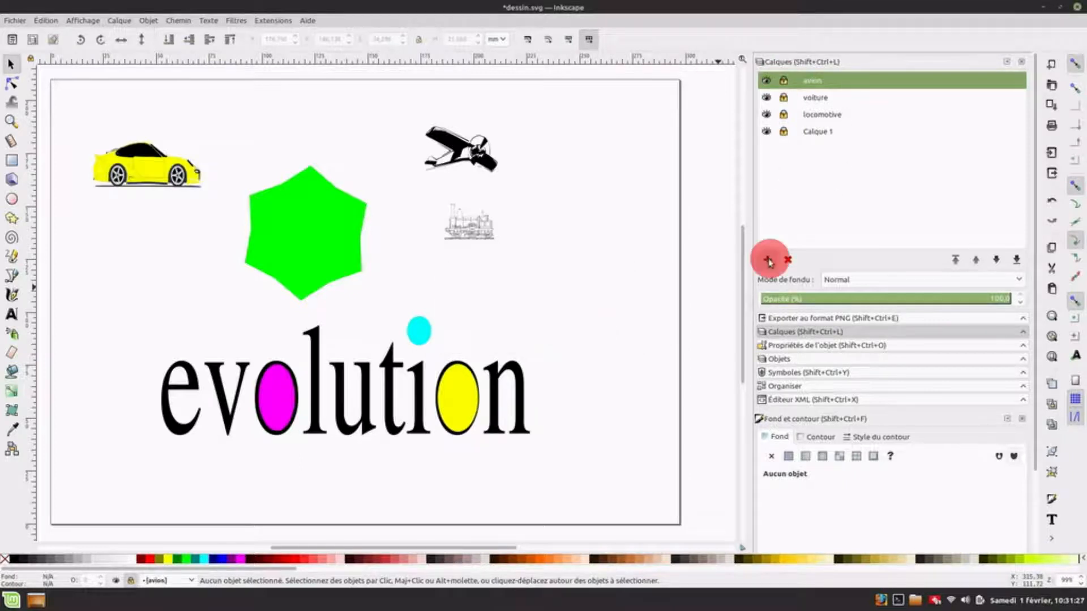
{"action": "type", "text": "vélo"}
{"action": "key", "text": "Return"}
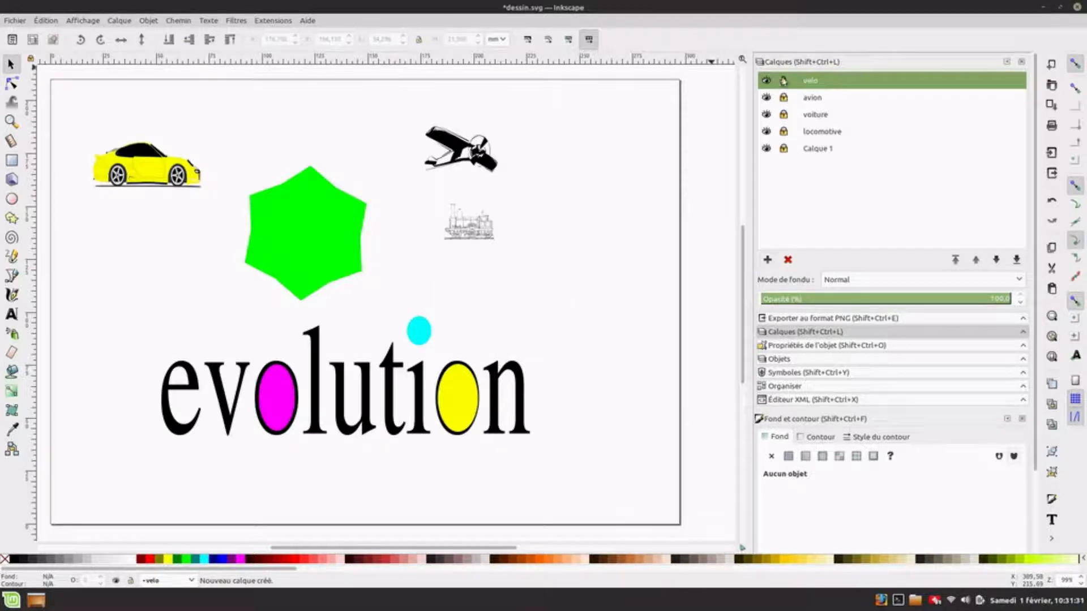
Import OqTCvrk-riding-a-bike-vector.svg into the velo layer and place it about 21 mm wide, below and to the right of the locomotive
{"action": "left_click", "coordinate": [14, 21]}
{"action": "left_click", "coordinate": [68, 150]}
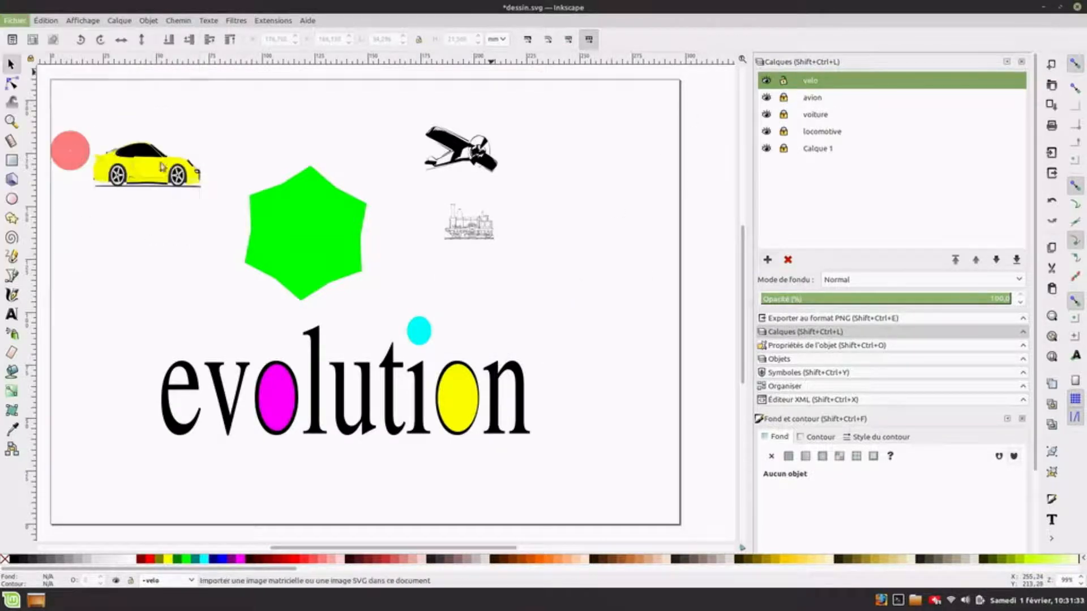
{"action": "left_click", "coordinate": [273, 262]}
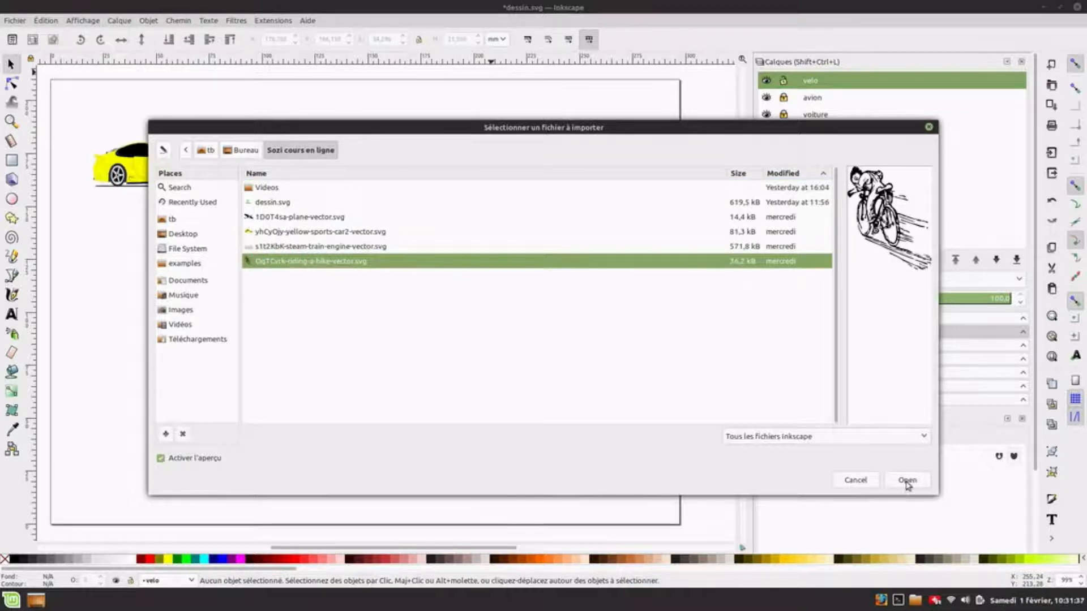
{"action": "left_click", "coordinate": [907, 480]}
{"action": "mouse_move", "coordinate": [446, 378]}
{"action": "left_mouse_down"}
{"action": "mouse_move", "coordinate": [376, 291]}
{"action": "mouse_move", "coordinate": [617, 304]}
{"action": "mouse_move", "coordinate": [621, 279]}
{"action": "left_mouse_up"}
{"action": "left_click", "coordinate": [620, 390]}
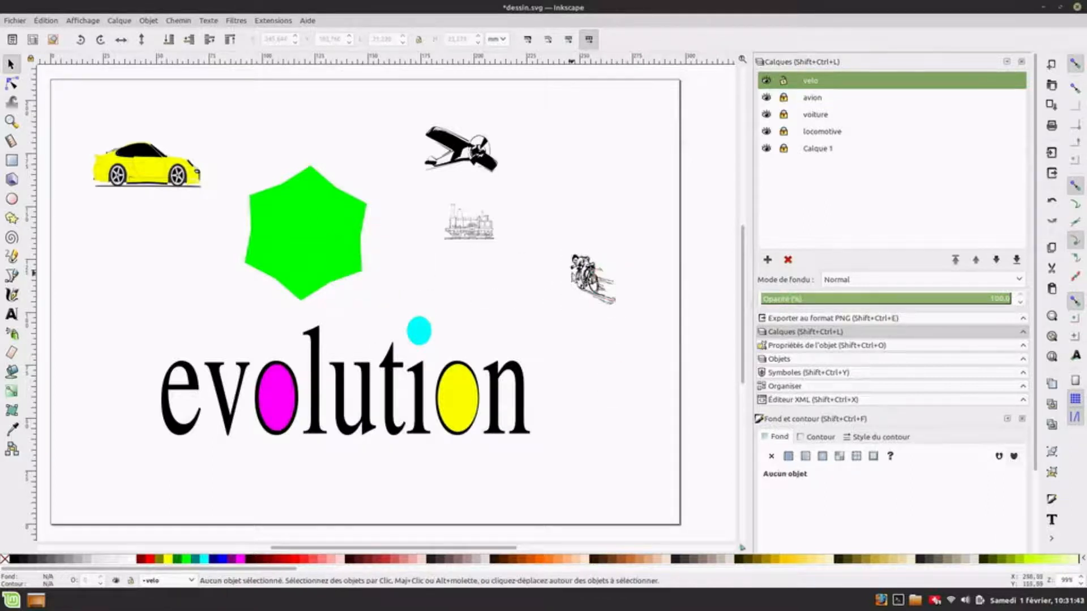
Lock the velo layer and rename the layer Calque 1 as "evolution"
{"action": "left_click", "coordinate": [783, 83]}
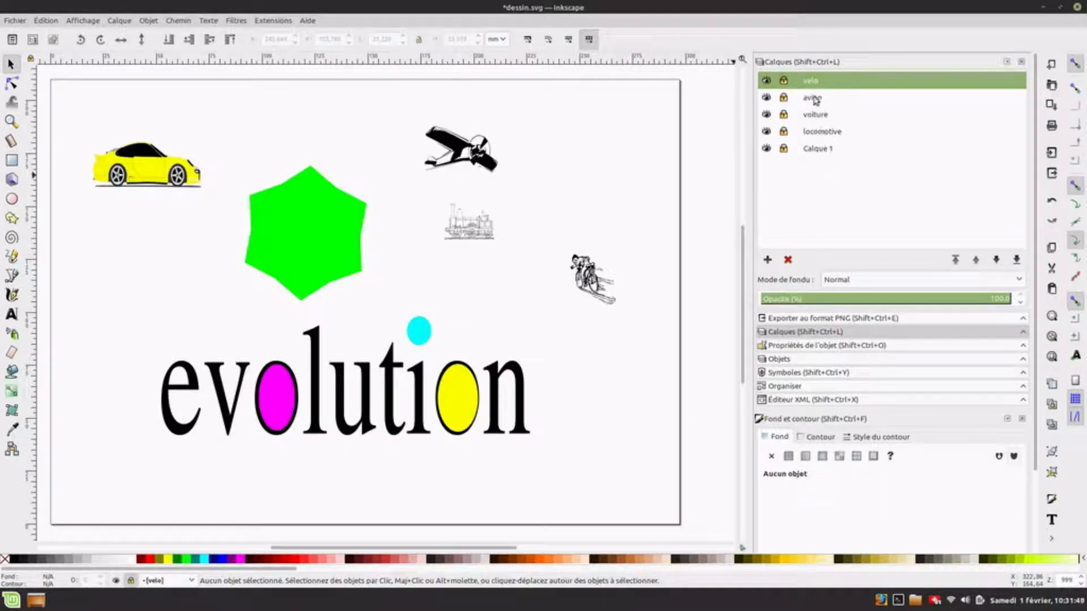
{"action": "left_click", "coordinate": [814, 146]}
{"action": "left_click", "coordinate": [815, 149]}
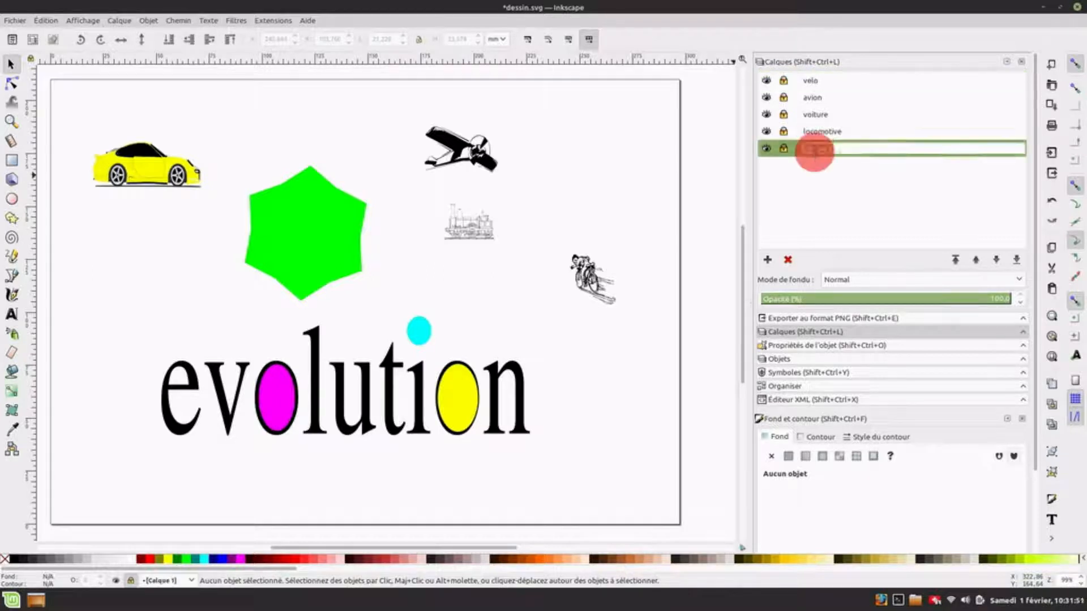
{"action": "type", "text": "evolution"}
{"action": "key", "text": "Return"}
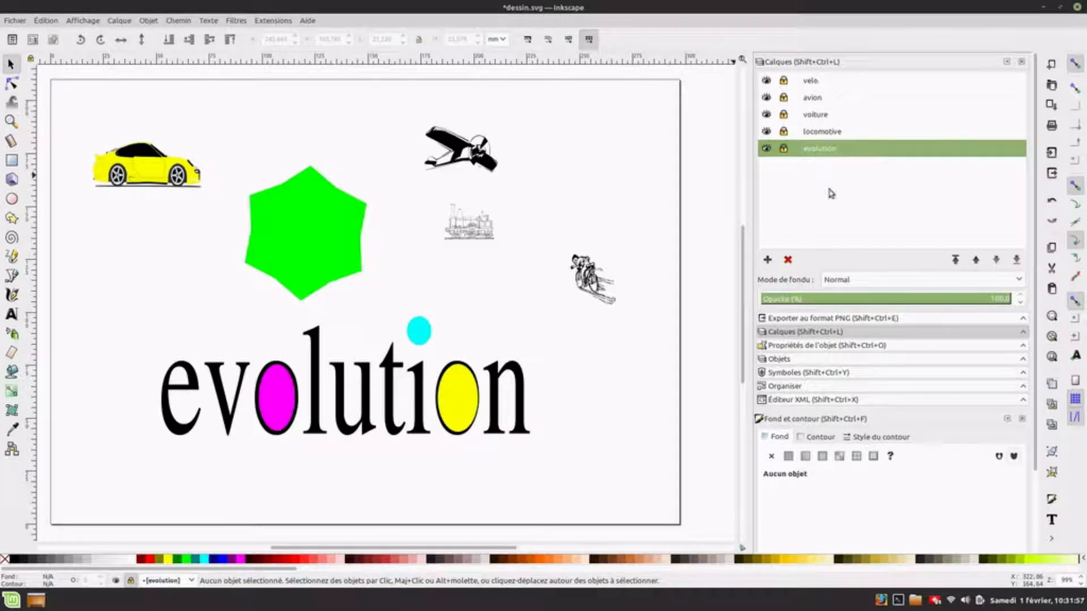
Check the vehicle layers by hiding locomotive, voiture, velo and avion one by one and showing them all again
{"action": "left_click", "coordinate": [767, 131]}
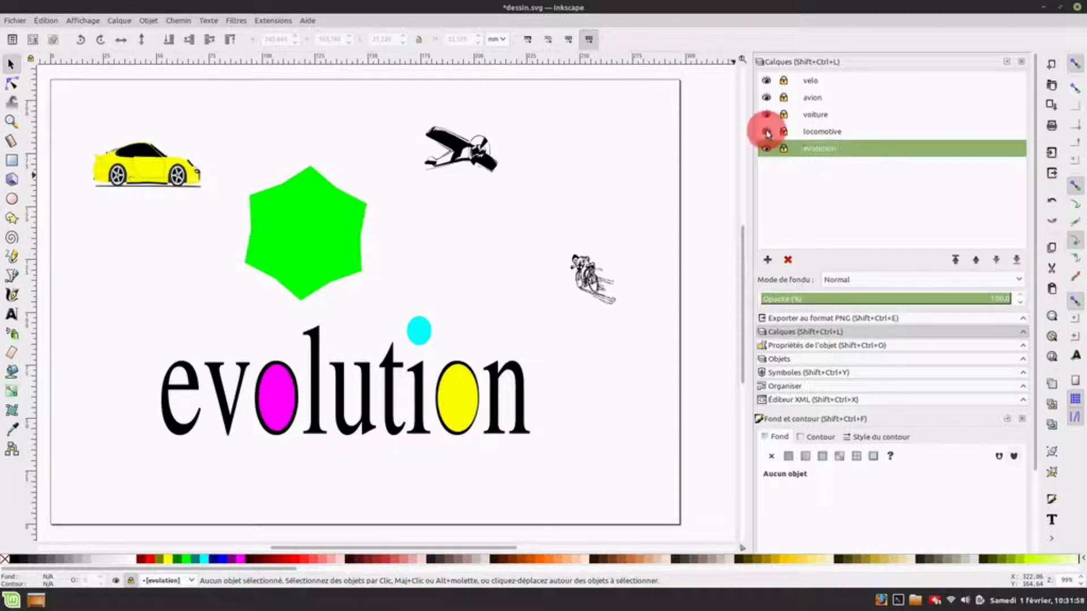
{"action": "left_click", "coordinate": [767, 114]}
{"action": "left_click", "coordinate": [767, 81]}
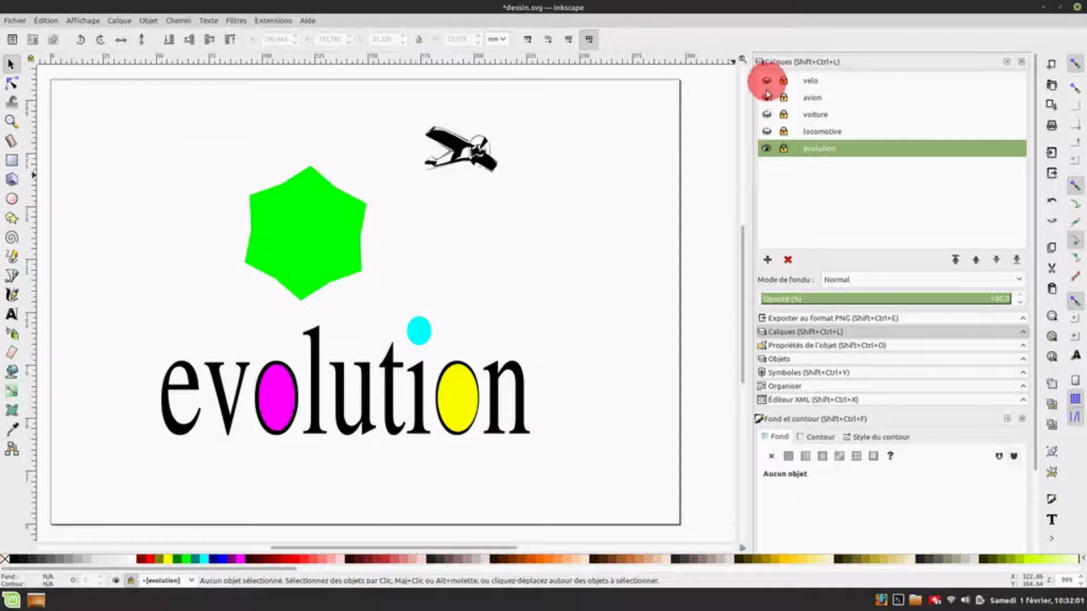
{"action": "left_click", "coordinate": [767, 97]}
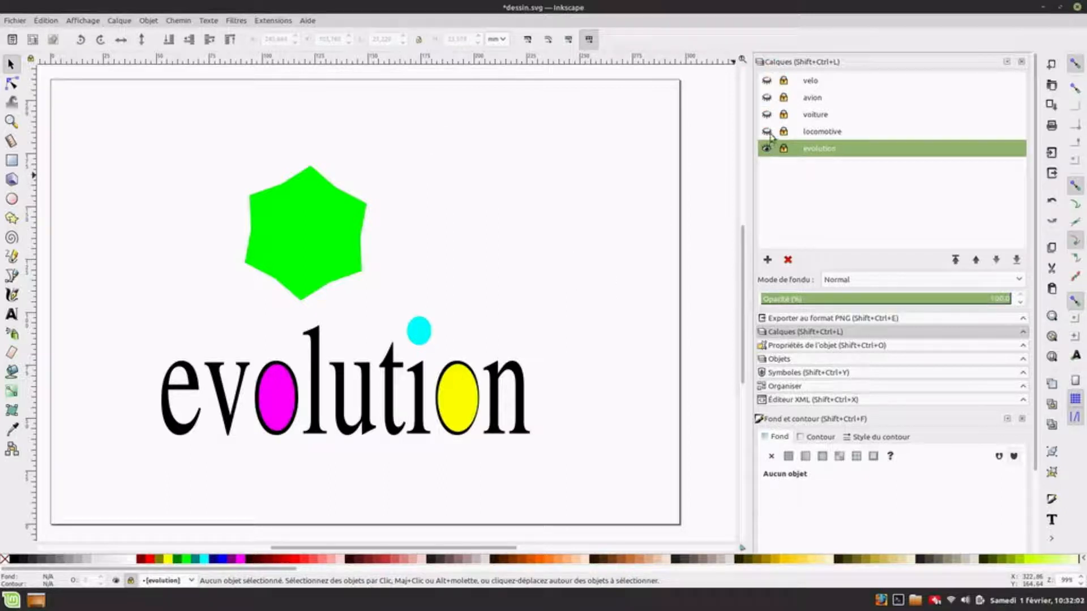
{"action": "left_click", "coordinate": [767, 131]}
{"action": "left_click", "coordinate": [766, 114]}
{"action": "left_click", "coordinate": [767, 97]}
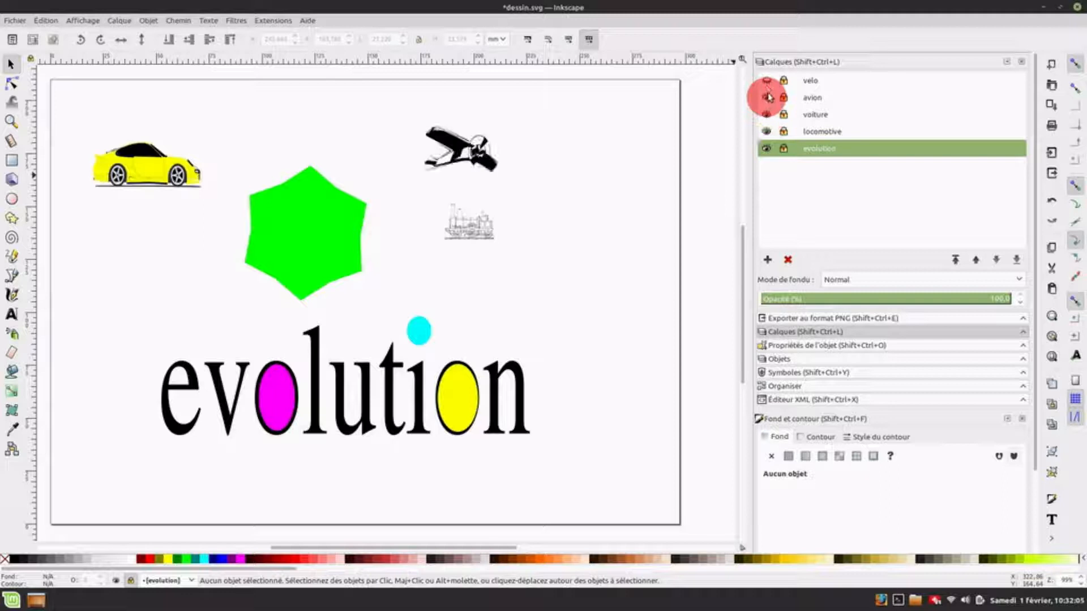
{"action": "left_click", "coordinate": [767, 81]}
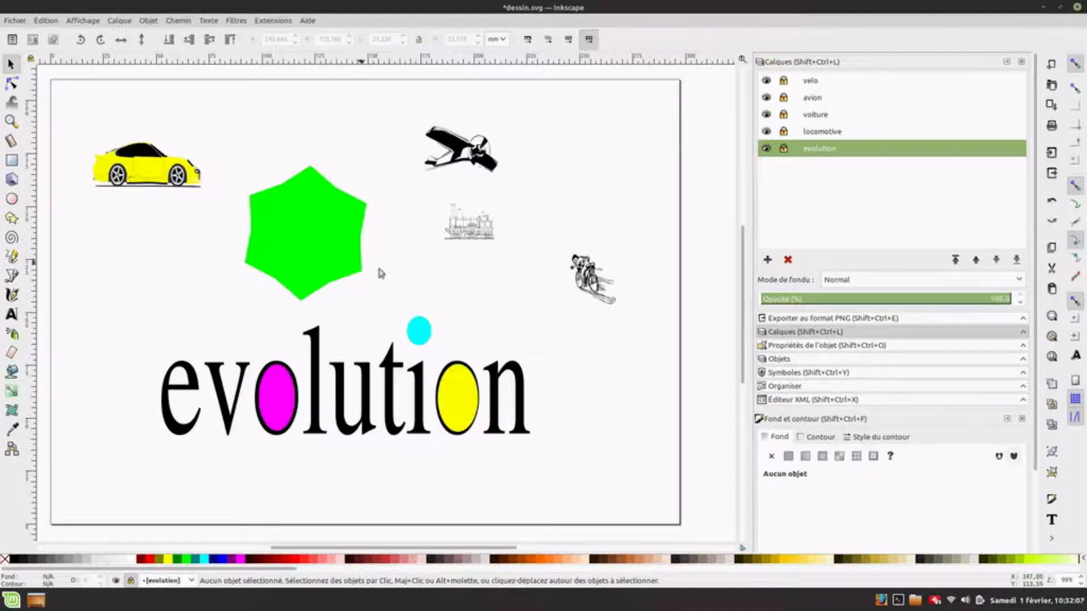
Save the drawing as a separate file named "dessin avec calques.svg"
{"action": "left_click", "coordinate": [16, 22]}
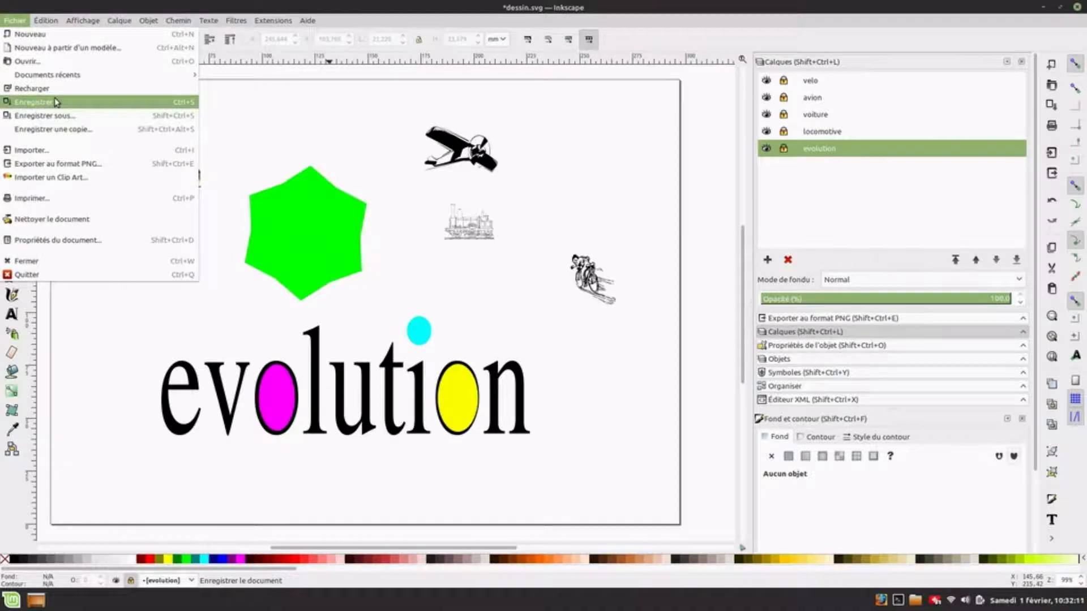
{"action": "left_click", "coordinate": [72, 117]}
{"action": "key", "text": "Right"}
{"action": "type", "text": "a"}
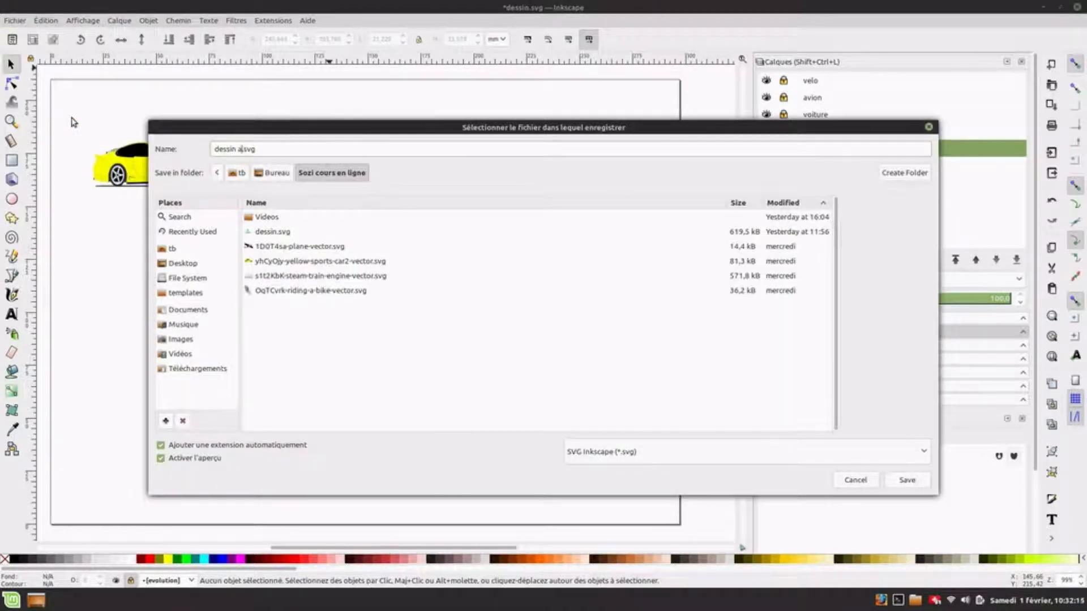
{"action": "type", "text": "vec calques"}
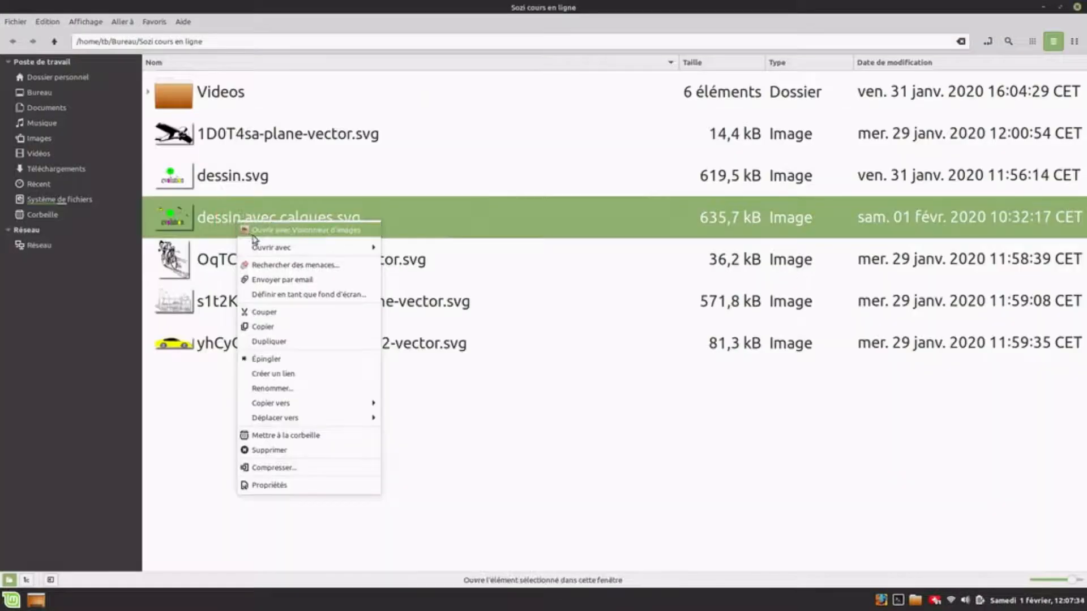
Open "dessin avec calques.svg" in Sozi from the Sozi cours en ligne folder in the file manager
{"action": "left_click", "coordinate": [688, 404]}
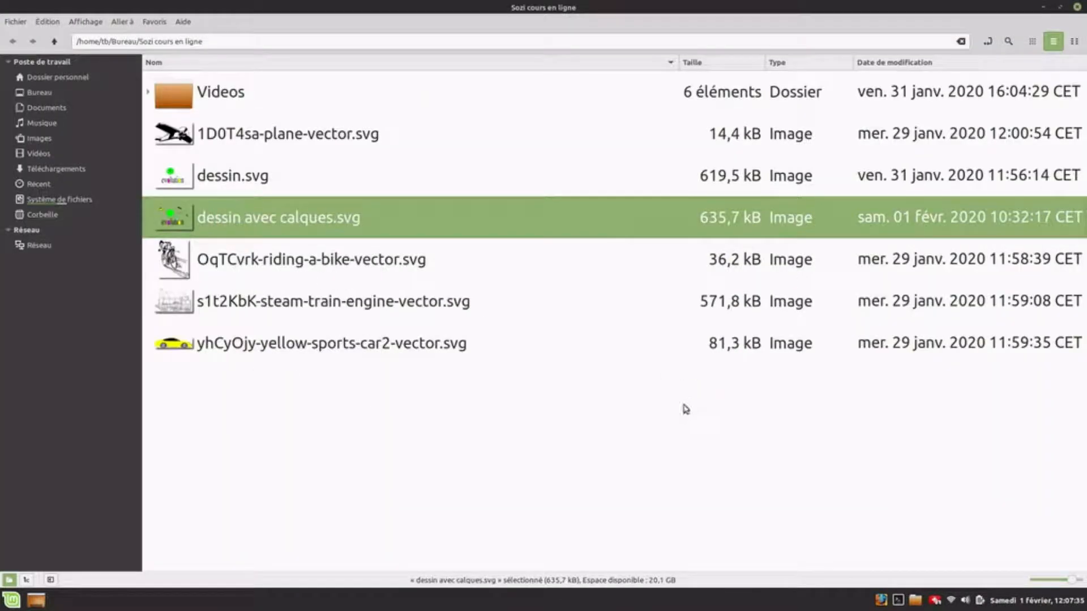
{"action": "right_click", "coordinate": [253, 221]}
{"action": "mouse_move", "coordinate": [317, 245]}
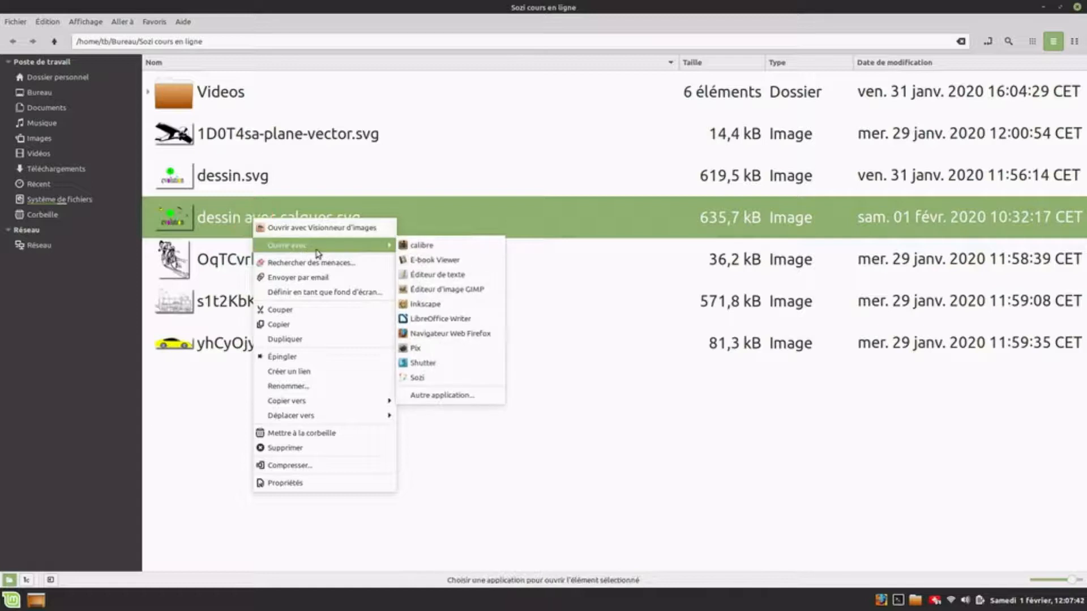
{"action": "left_click", "coordinate": [435, 378]}
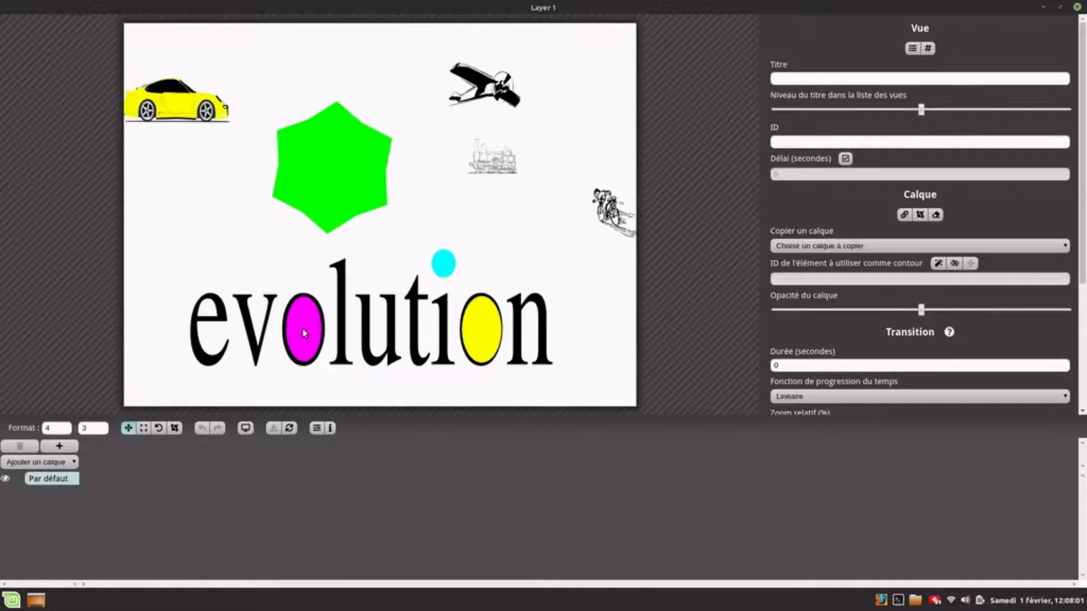
{"action": "left_click", "coordinate": [493, 92]}
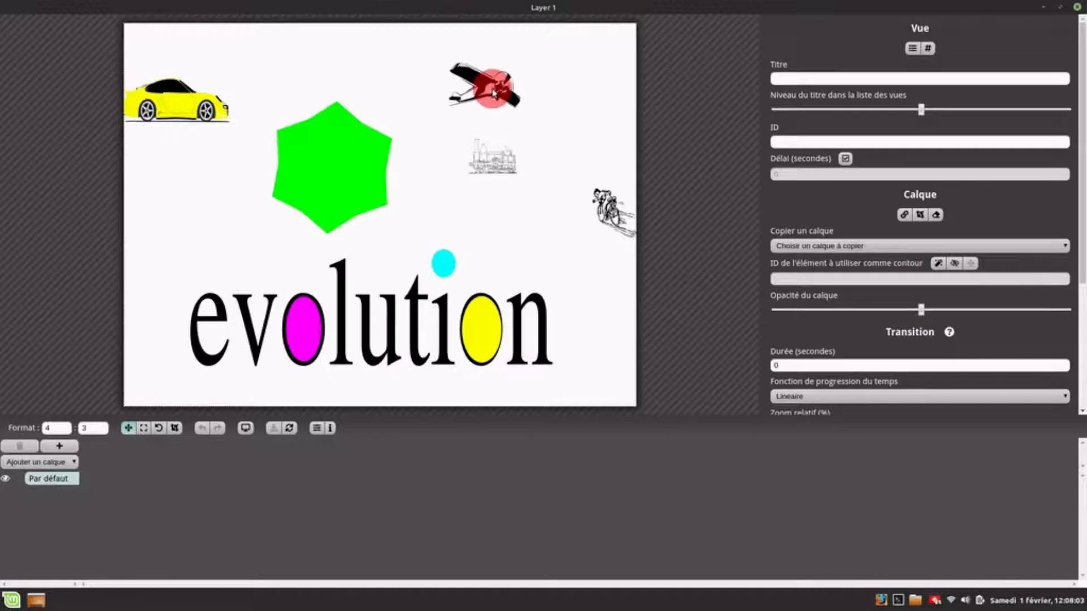
{"action": "left_click", "coordinate": [444, 266]}
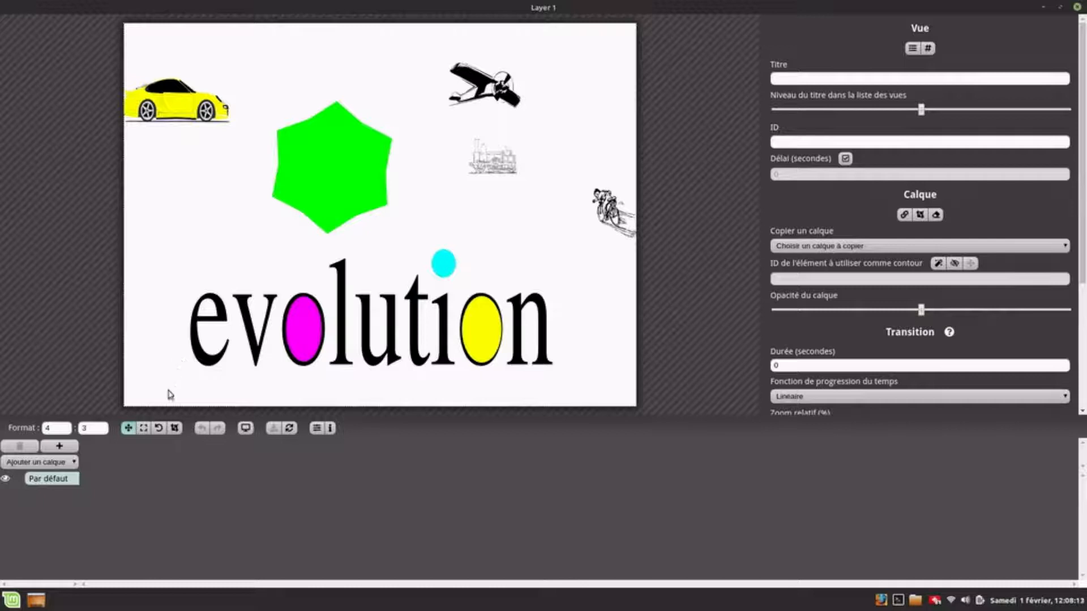
Add the evolution, velo, voiture, avion and locomotive layers to the presentation's layer list
{"action": "left_click", "coordinate": [23, 463]}
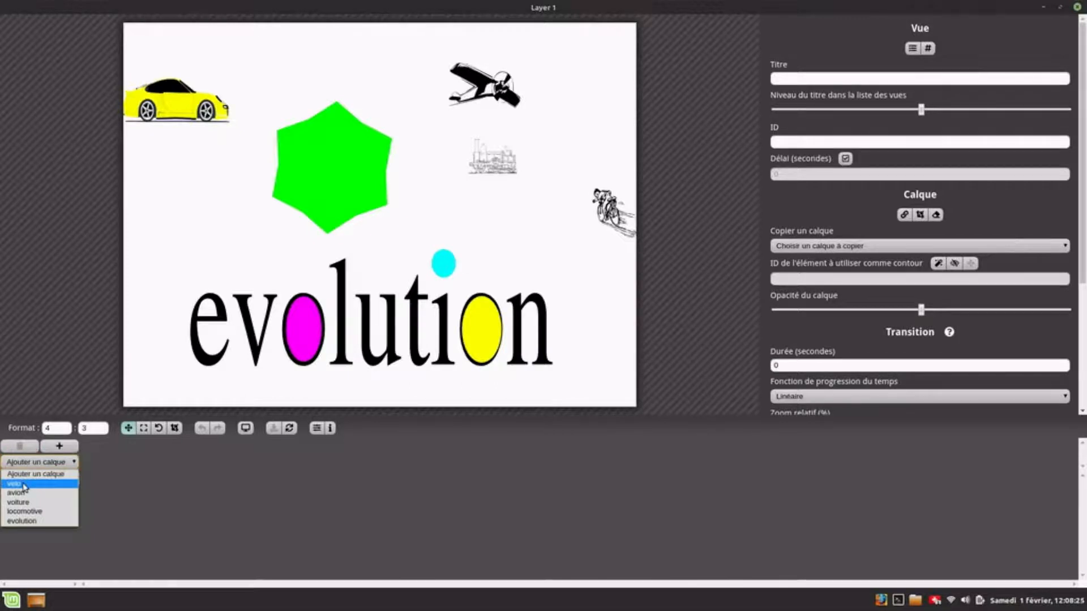
{"action": "left_click", "coordinate": [36, 521]}
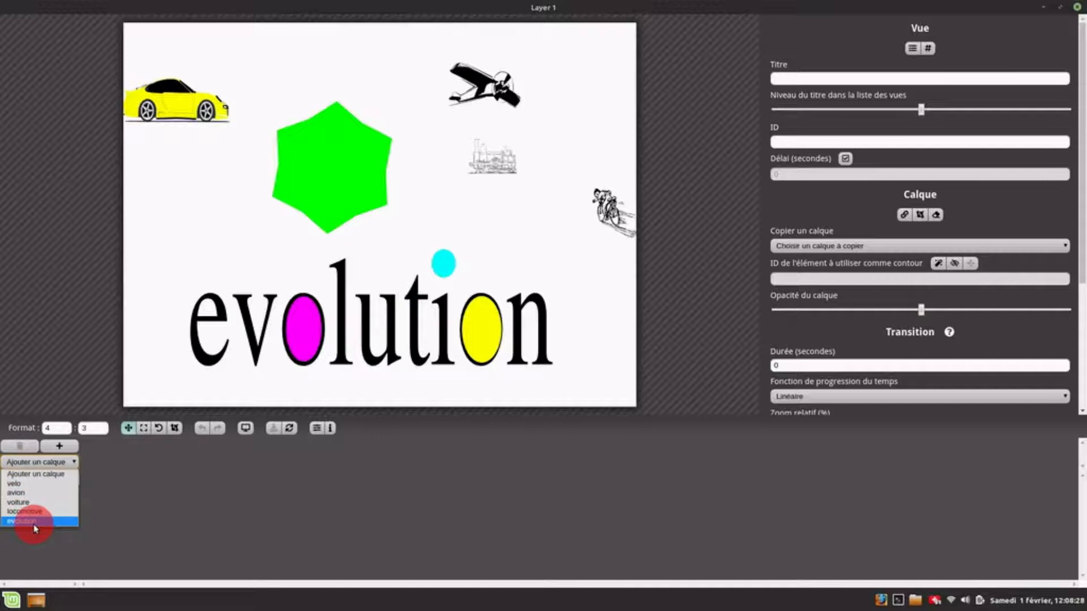
{"action": "left_click", "coordinate": [46, 466]}
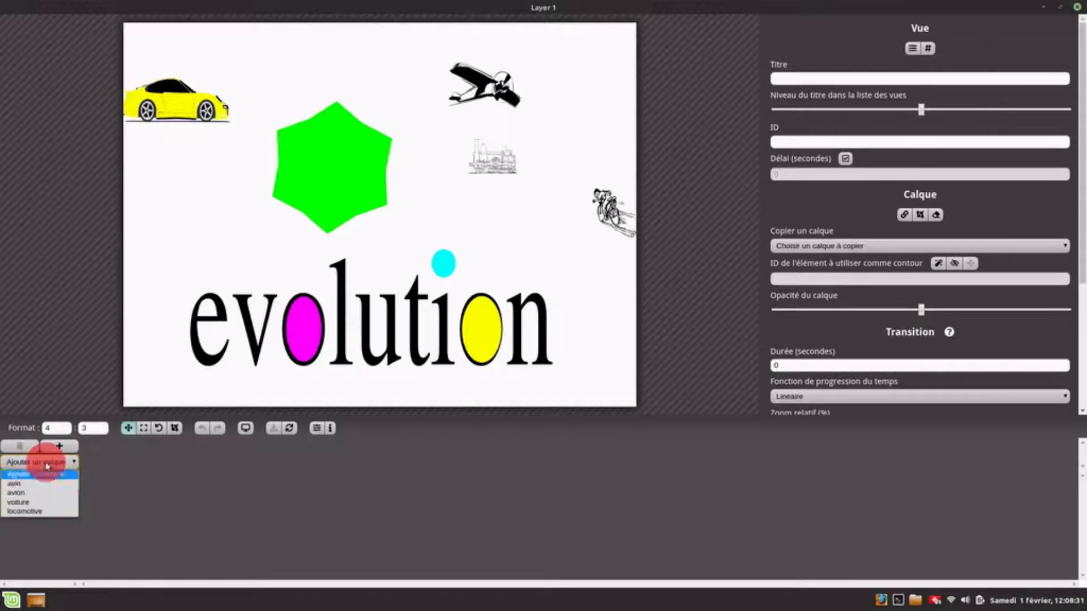
{"action": "left_click", "coordinate": [47, 487]}
{"action": "left_click", "coordinate": [55, 462]}
{"action": "left_click", "coordinate": [51, 498]}
{"action": "left_click", "coordinate": [61, 462]}
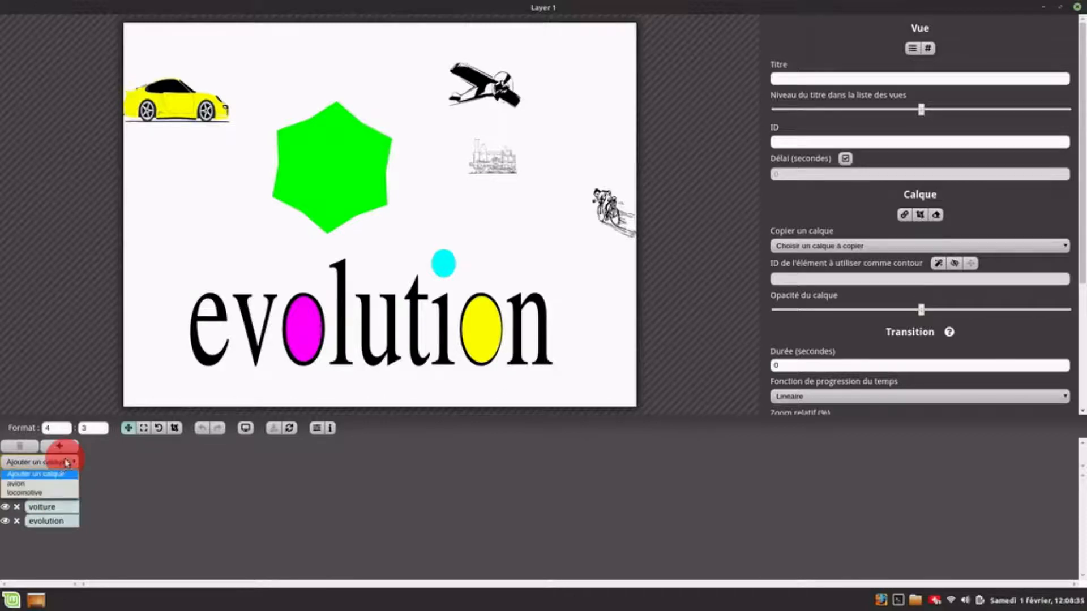
{"action": "left_click", "coordinate": [49, 486]}
{"action": "left_click", "coordinate": [58, 462]}
{"action": "left_click", "coordinate": [58, 463]}
{"action": "left_click", "coordinate": [58, 463]}
{"action": "left_click", "coordinate": [40, 485]}
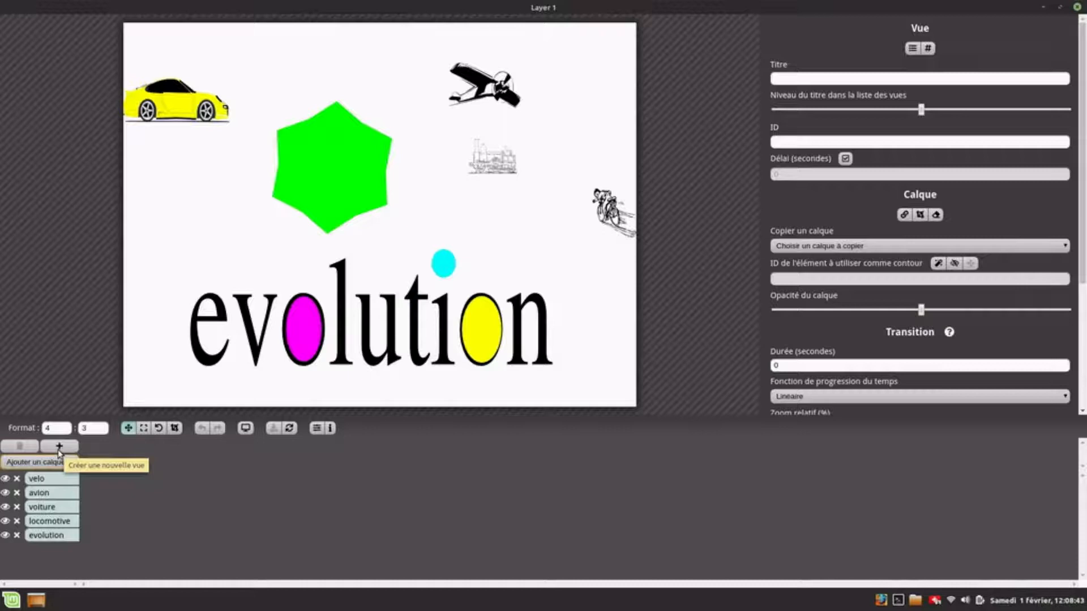
Set the presentation format to 16:10
{"action": "double_click", "coordinate": [50, 428]}
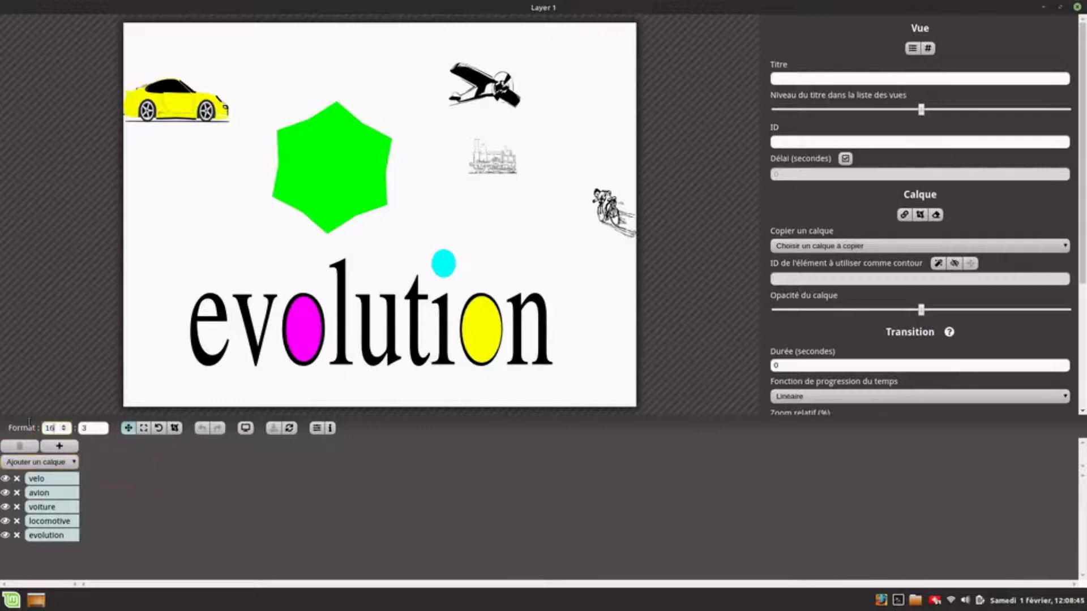
{"action": "double_click", "coordinate": [85, 428]}
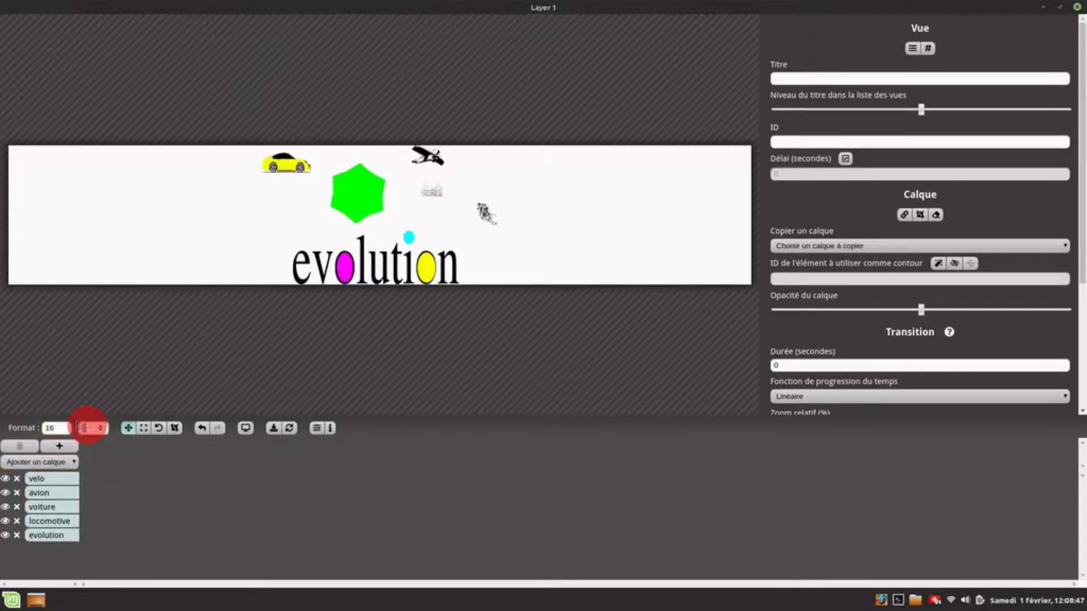
{"action": "type", "text": "10"}
{"action": "key", "text": "Return"}
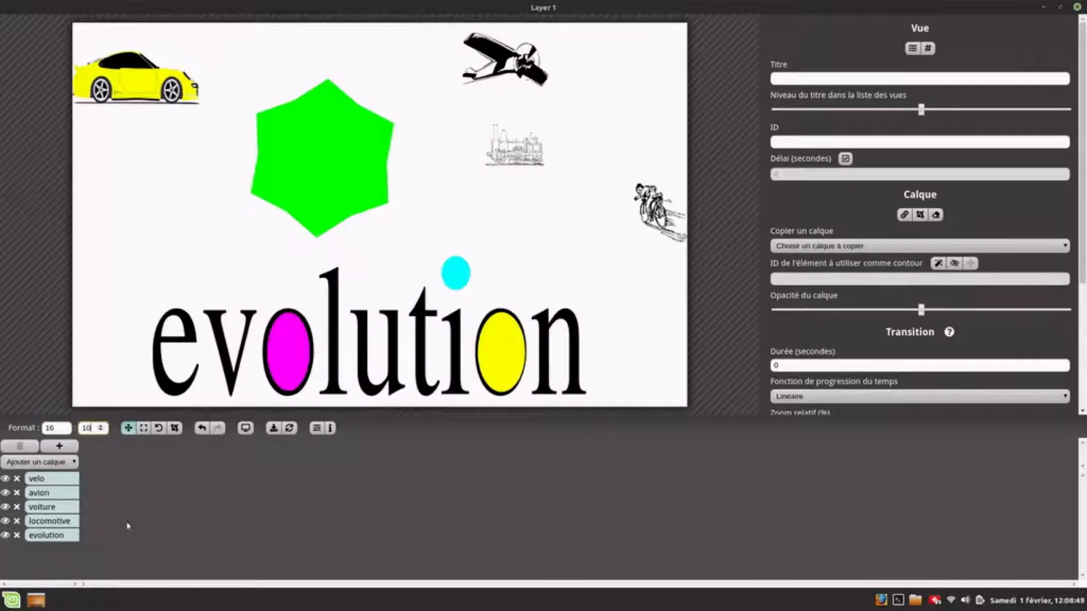
Create five new frames in the presentation timeline
{"action": "left_click", "coordinate": [60, 446]}
{"action": "left_click", "coordinate": [61, 447]}
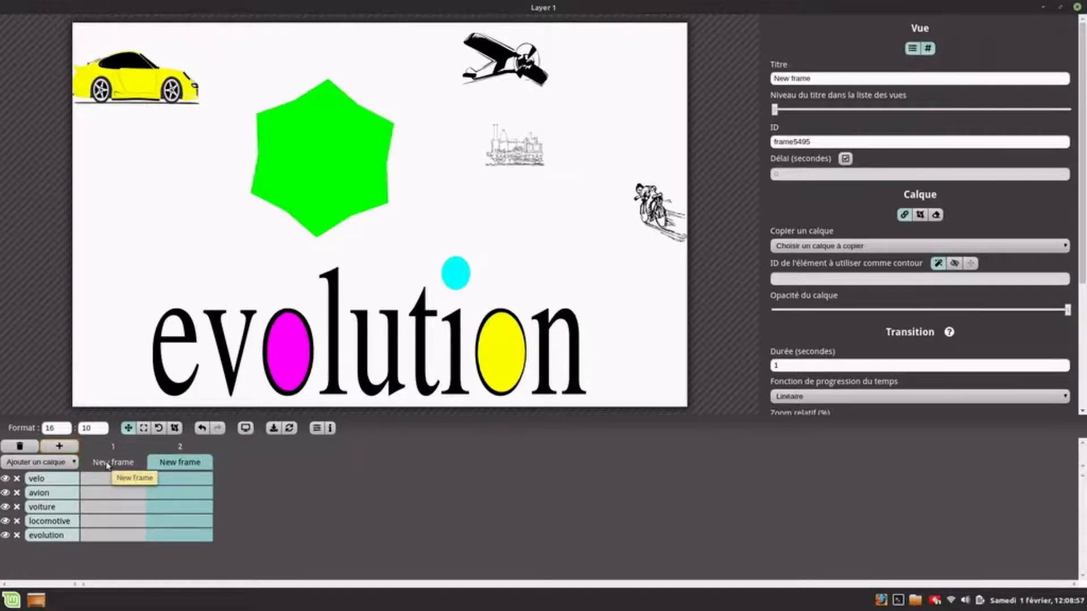
{"action": "left_click", "coordinate": [63, 446]}
{"action": "left_click", "coordinate": [64, 447]}
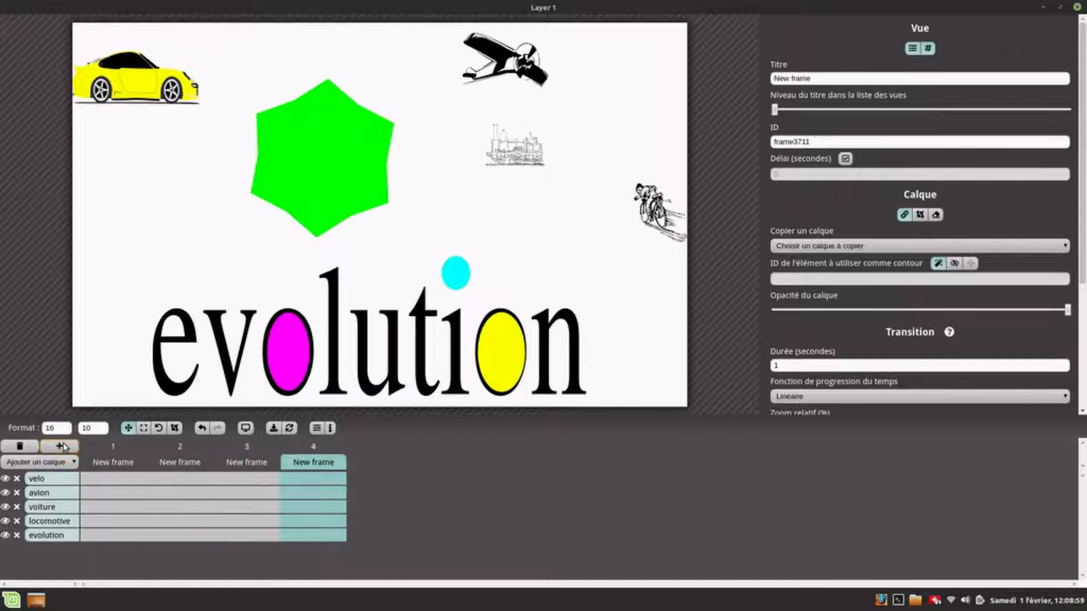
{"action": "left_click", "coordinate": [63, 445]}
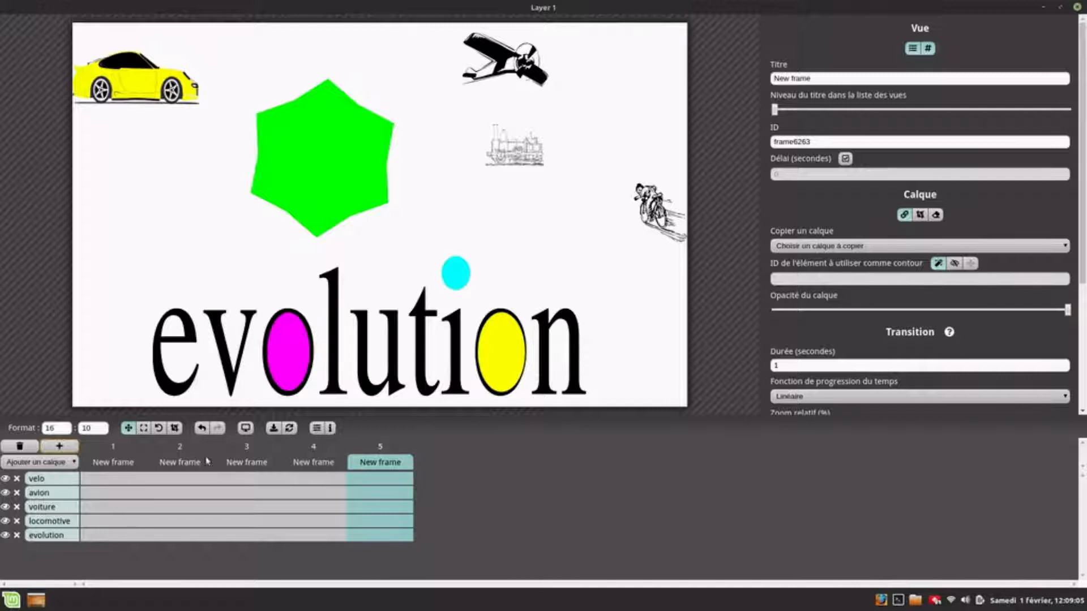
{"action": "left_click", "coordinate": [381, 448]}
Select the velo layer across all five frames and move the bike drawing over the letter "l" of the word evolution
{"action": "left_click", "coordinate": [56, 484]}
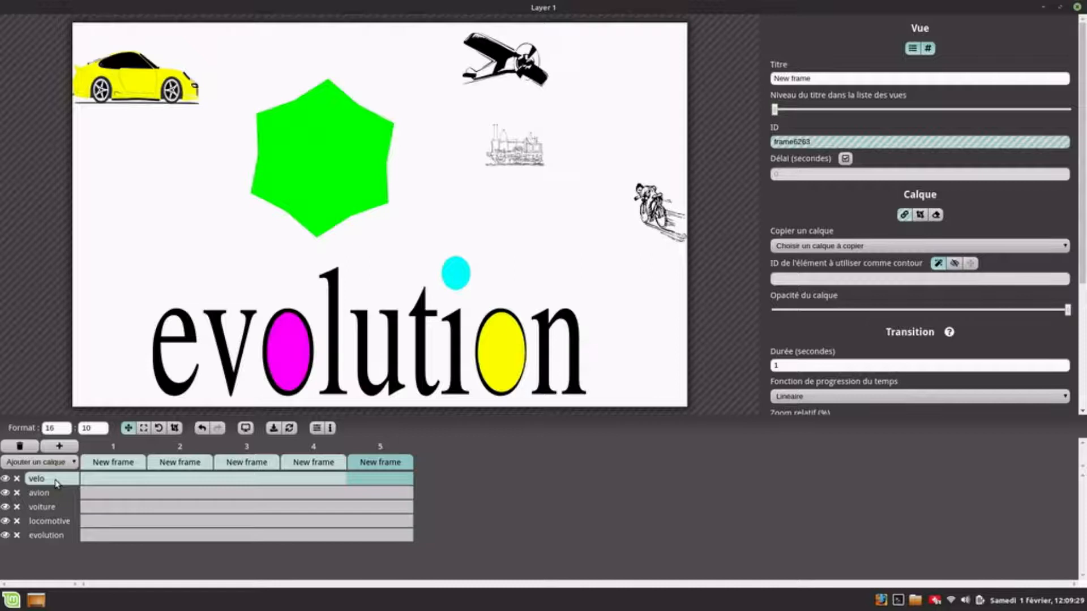
{"action": "left_click", "coordinate": [104, 465]}
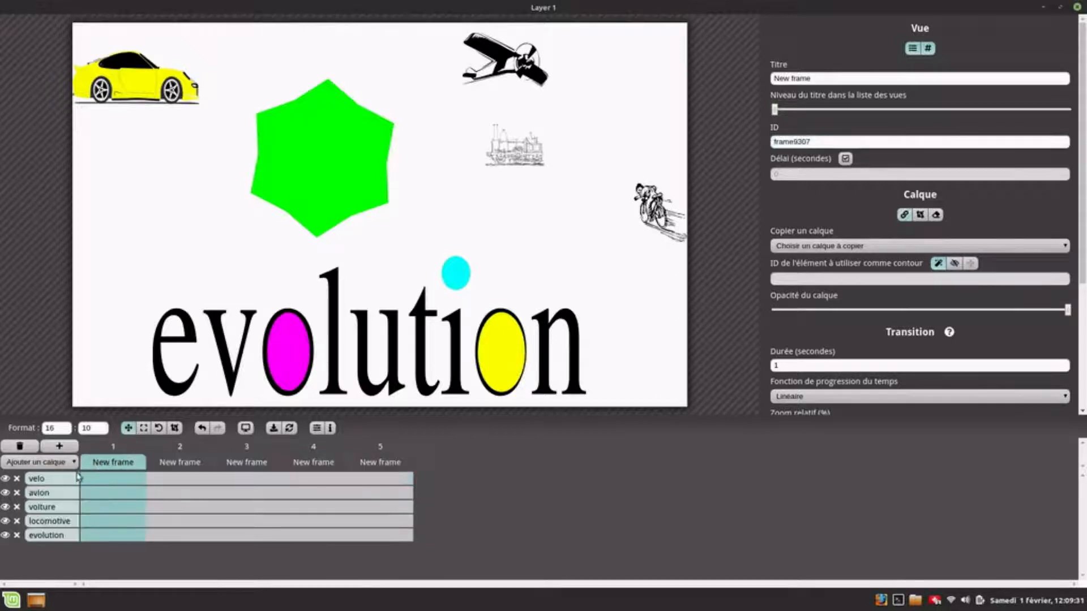
{"action": "left_click", "coordinate": [54, 483]}
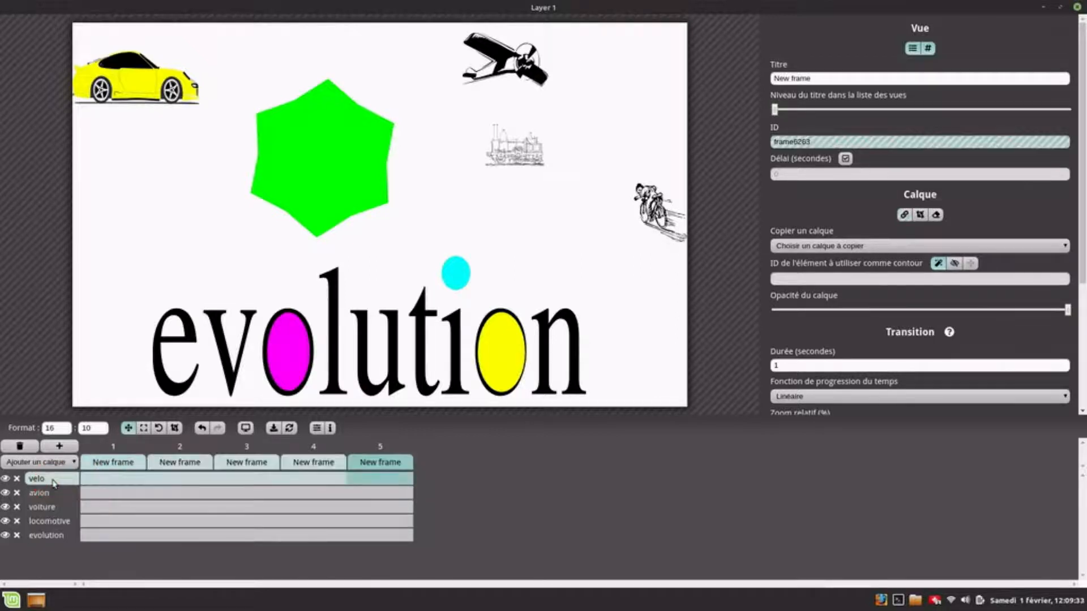
{"action": "left_click_drag", "start_coordinate": [645, 199], "coordinate": [514, 253]}
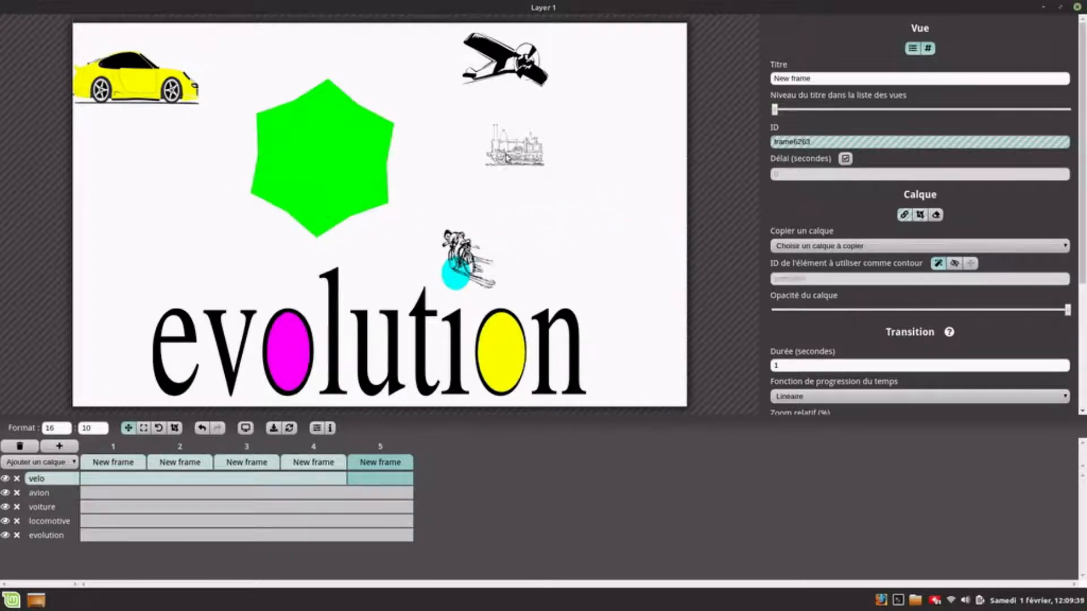
{"action": "left_click_drag", "start_coordinate": [508, 154], "coordinate": [465, 152]}
{"action": "left_click_drag", "start_coordinate": [503, 58], "coordinate": [330, 72]}
{"action": "left_click_drag", "start_coordinate": [165, 85], "coordinate": [264, 95]}
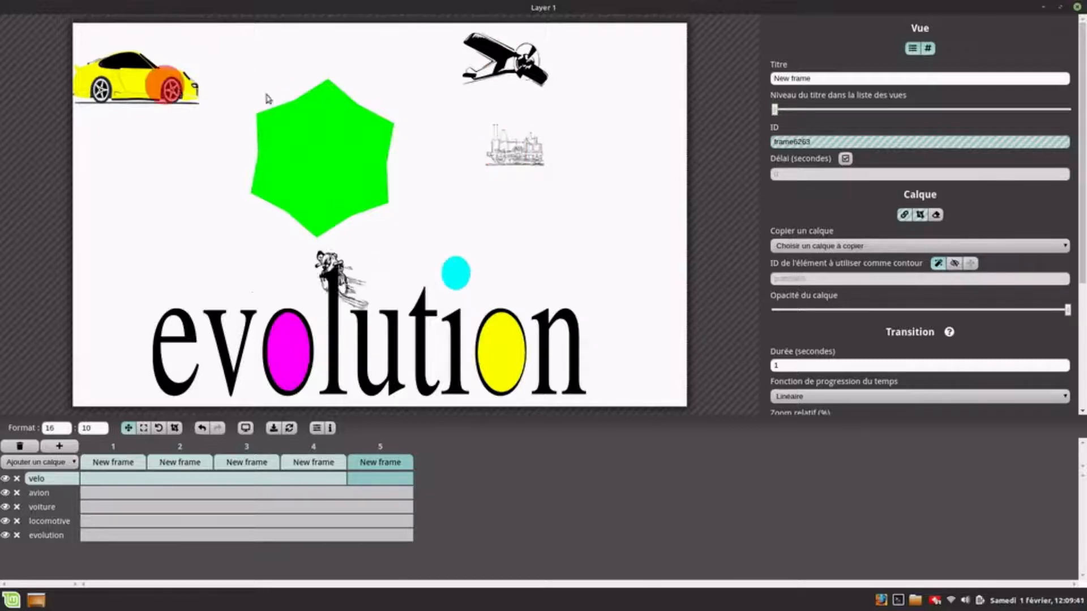
Move the bike drawing of frame 5's velo layer into the green hexagon and scale it to fit inside
{"action": "left_click_drag", "start_coordinate": [453, 270], "coordinate": [419, 266]}
{"action": "left_click_drag", "start_coordinate": [336, 276], "coordinate": [237, 257]}
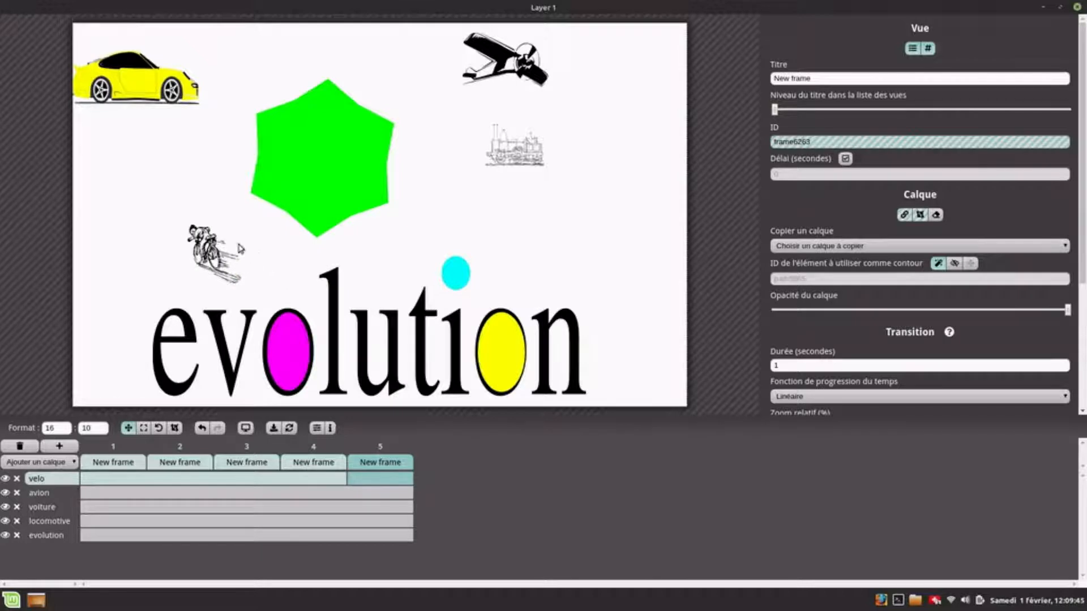
{"action": "scroll", "coordinate": [187, 251], "scroll_direction": "up", "scroll_amount": 1}
{"action": "scroll", "coordinate": [190, 251], "scroll_direction": "up", "scroll_amount": 5}
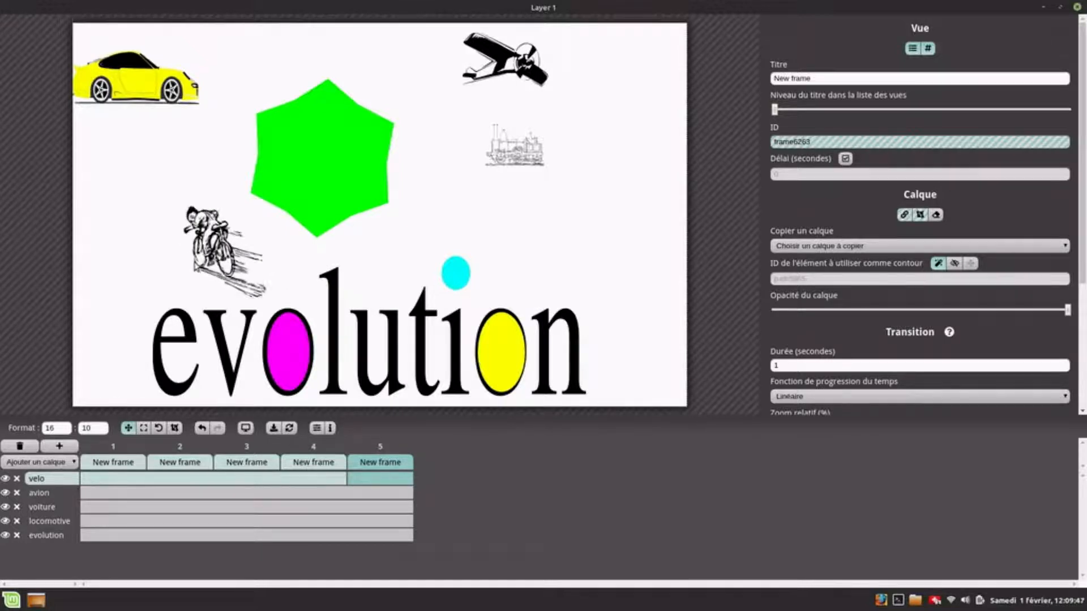
{"action": "scroll", "coordinate": [201, 259], "scroll_direction": "down", "scroll_amount": 6}
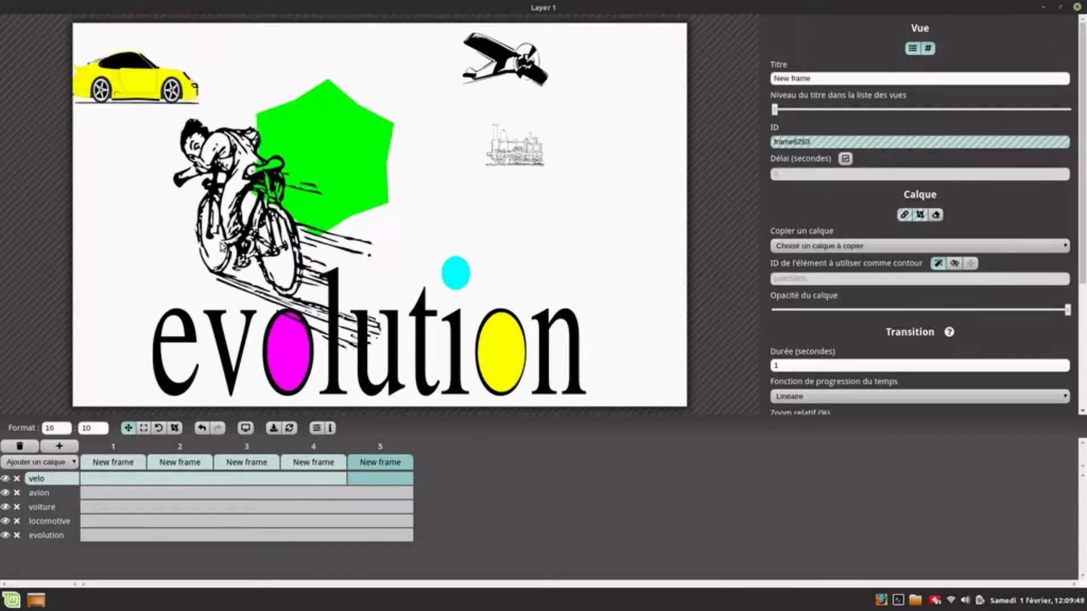
{"action": "left_click_drag", "start_coordinate": [260, 223], "coordinate": [327, 178]}
{"action": "scroll", "coordinate": [329, 180], "scroll_direction": "down", "scroll_amount": 5}
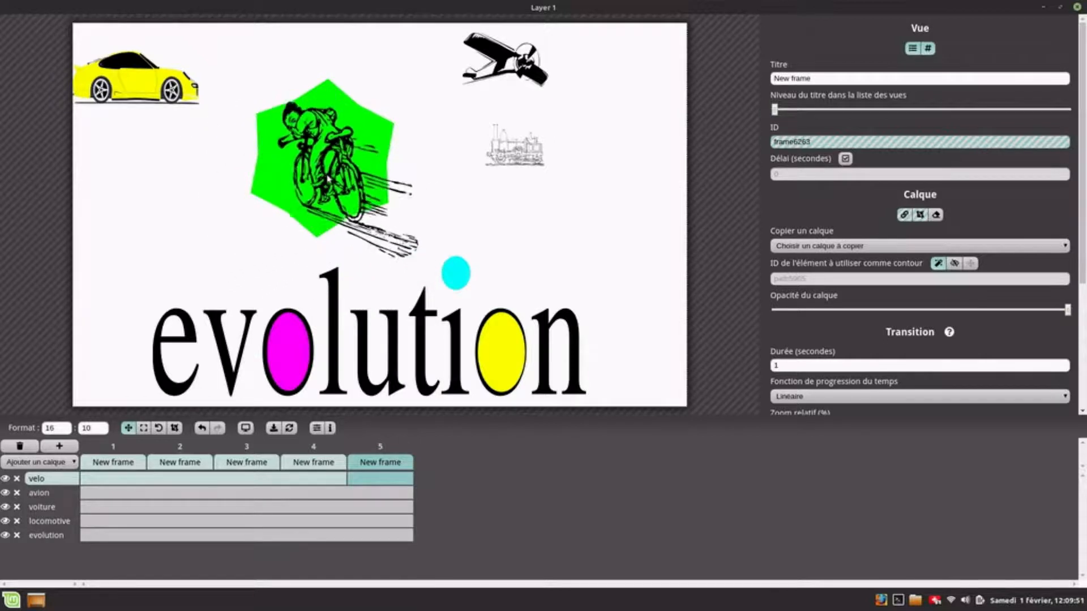
{"action": "scroll", "coordinate": [337, 153], "scroll_direction": "down", "scroll_amount": 3}
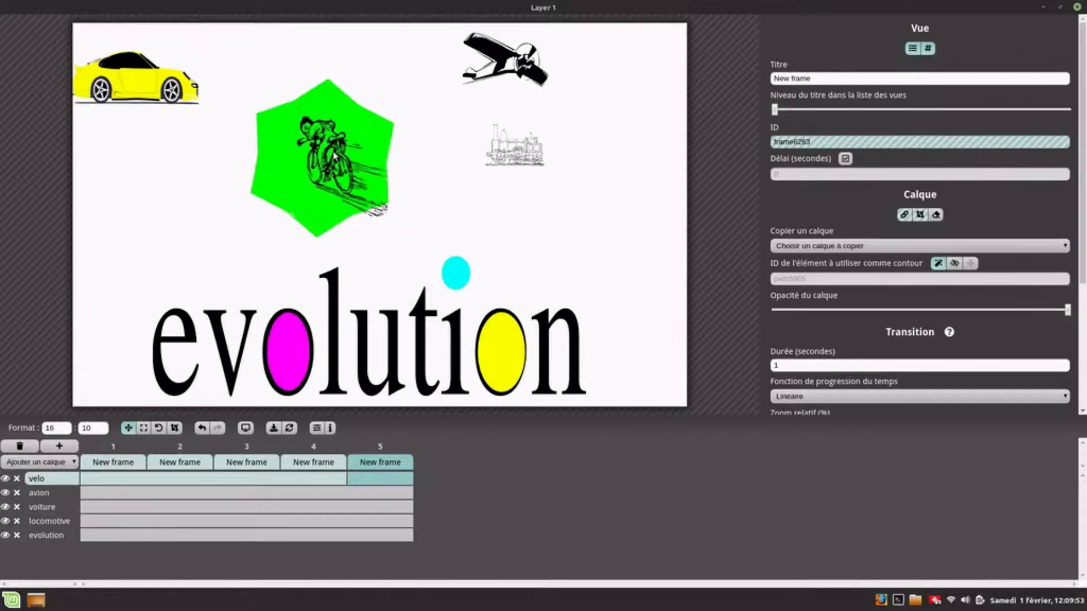
{"action": "left_click_drag", "start_coordinate": [327, 152], "coordinate": [306, 146]}
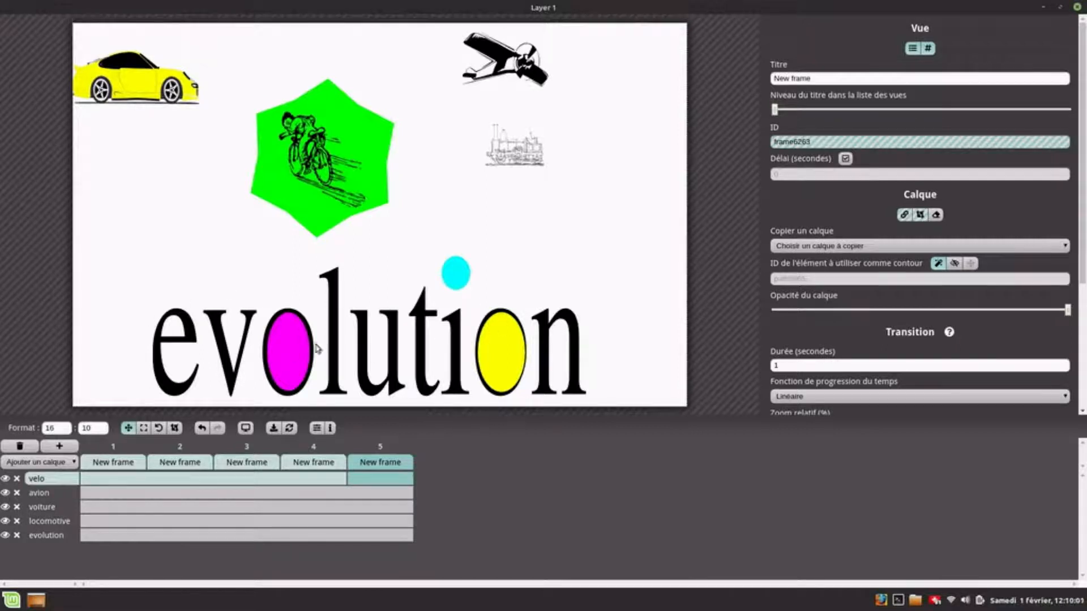
Set the avion layer's opacity to 0 across all five frames
{"action": "left_click", "coordinate": [50, 495]}
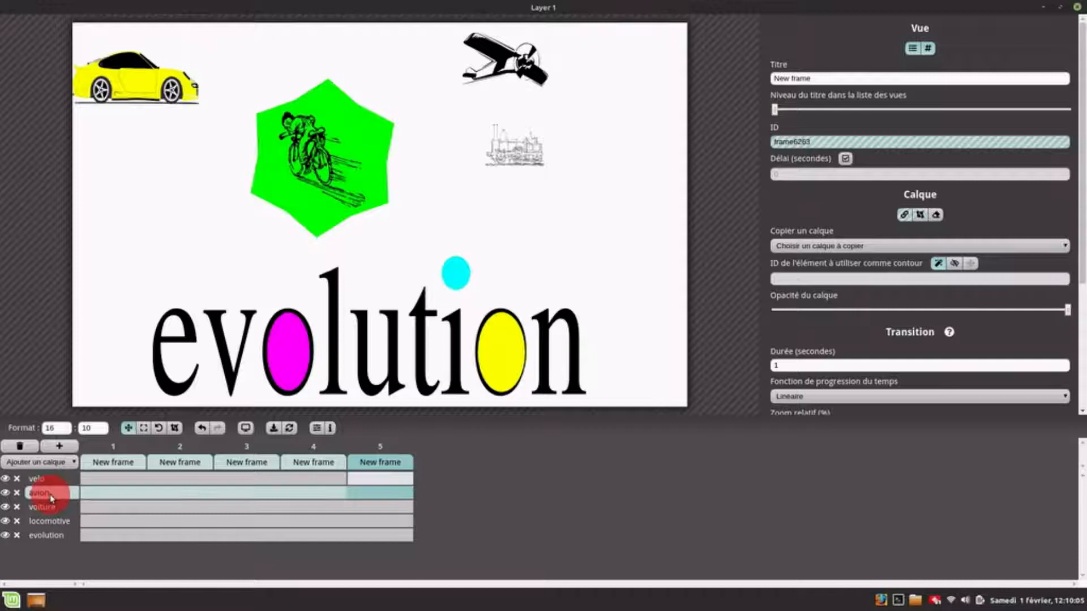
{"action": "left_click", "coordinate": [1039, 310]}
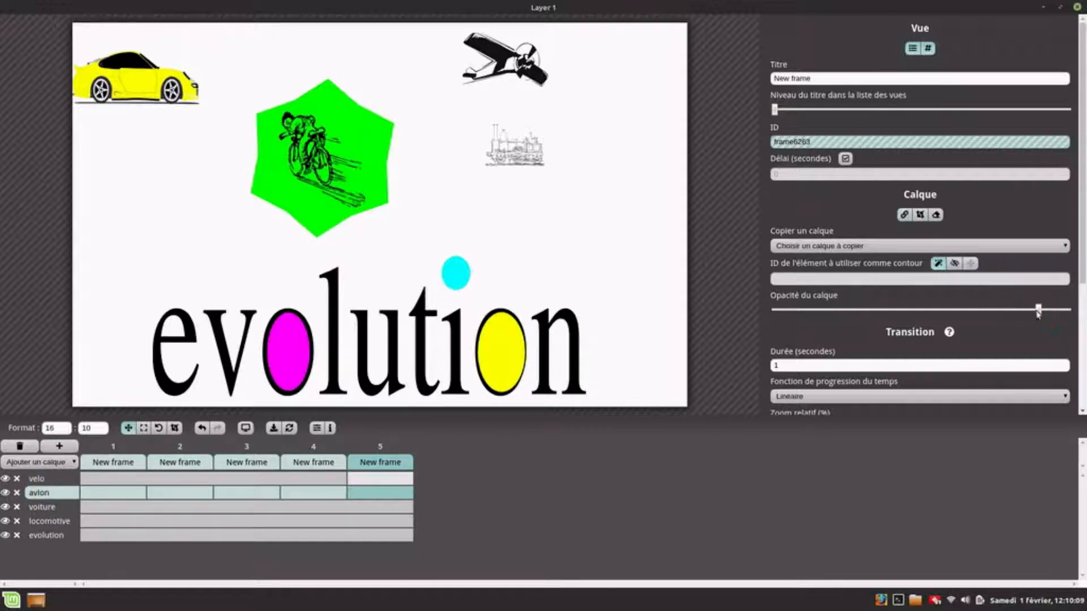
{"action": "left_click", "coordinate": [1038, 310]}
{"action": "left_click_drag", "start_coordinate": [998, 316], "coordinate": [757, 316]}
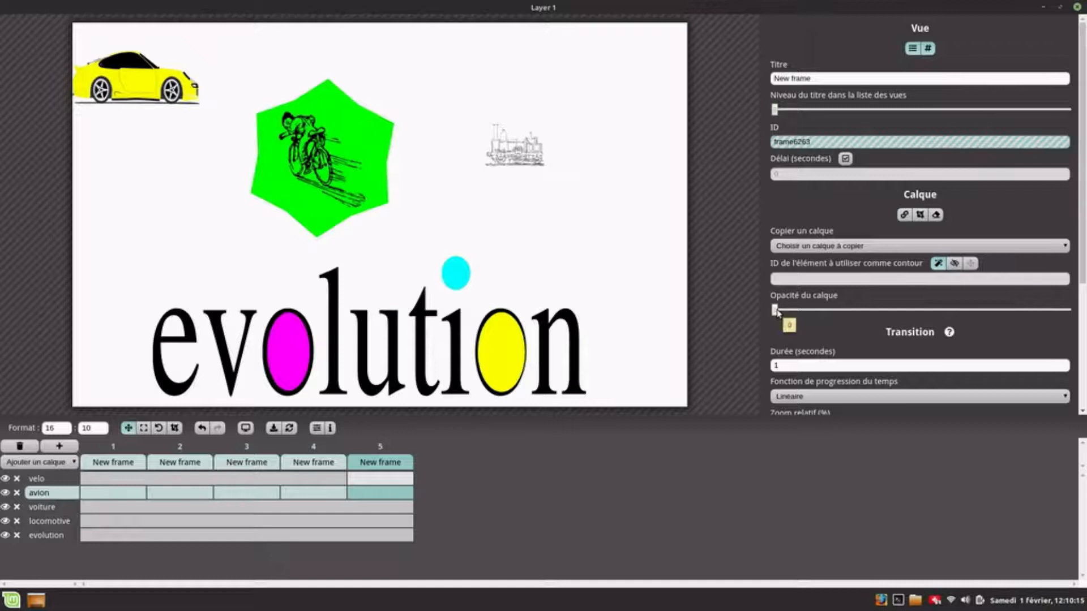
{"action": "mouse_move", "coordinate": [774, 312]}
{"action": "left_mouse_down"}
{"action": "mouse_move", "coordinate": [1068, 310]}
{"action": "mouse_move", "coordinate": [774, 310]}
{"action": "left_mouse_up"}
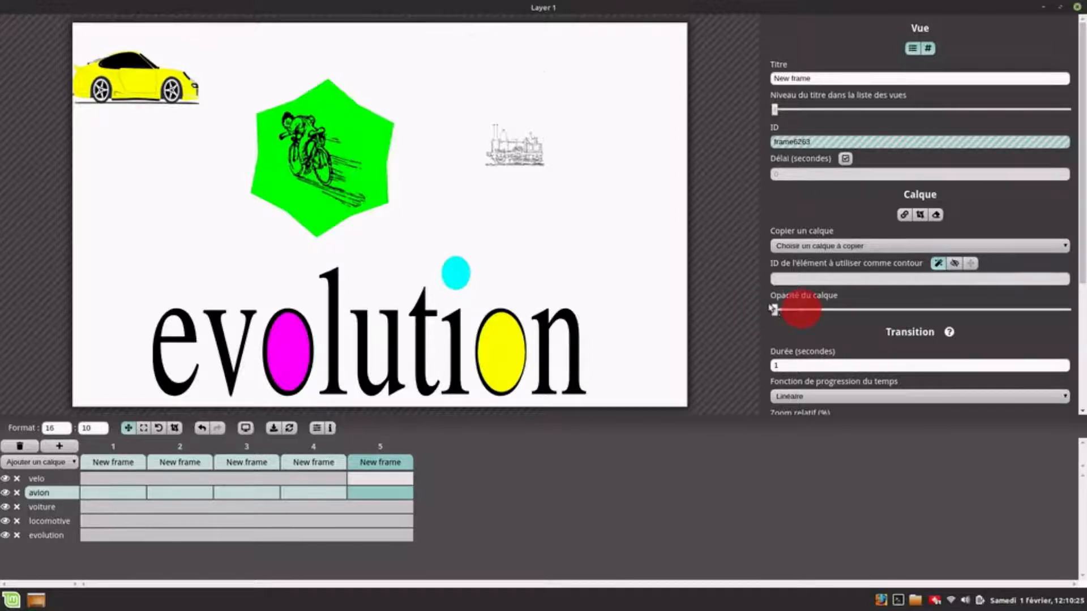
Set the opacity of the voiture and locomotive layers to 0 across all five frames
{"action": "left_click", "coordinate": [45, 507]}
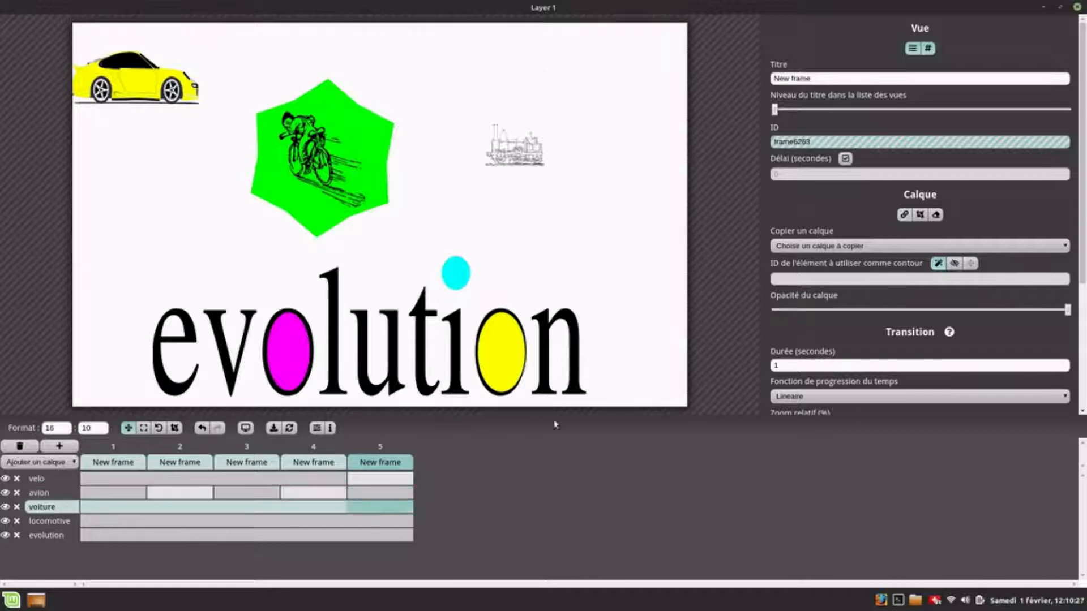
{"action": "left_click", "coordinate": [774, 311]}
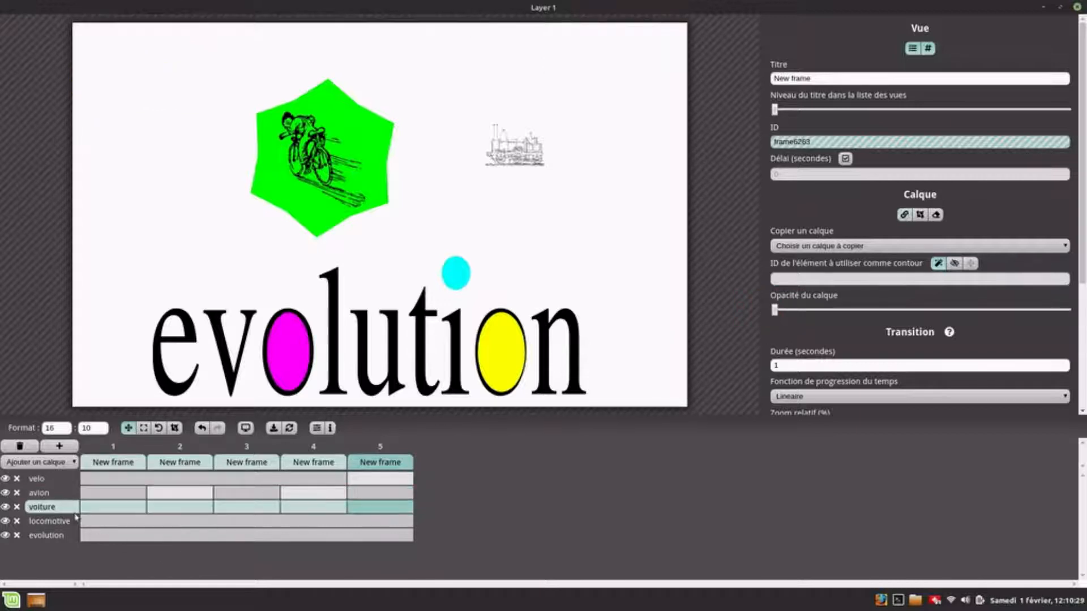
{"action": "left_click", "coordinate": [56, 524]}
{"action": "left_click", "coordinate": [773, 310]}
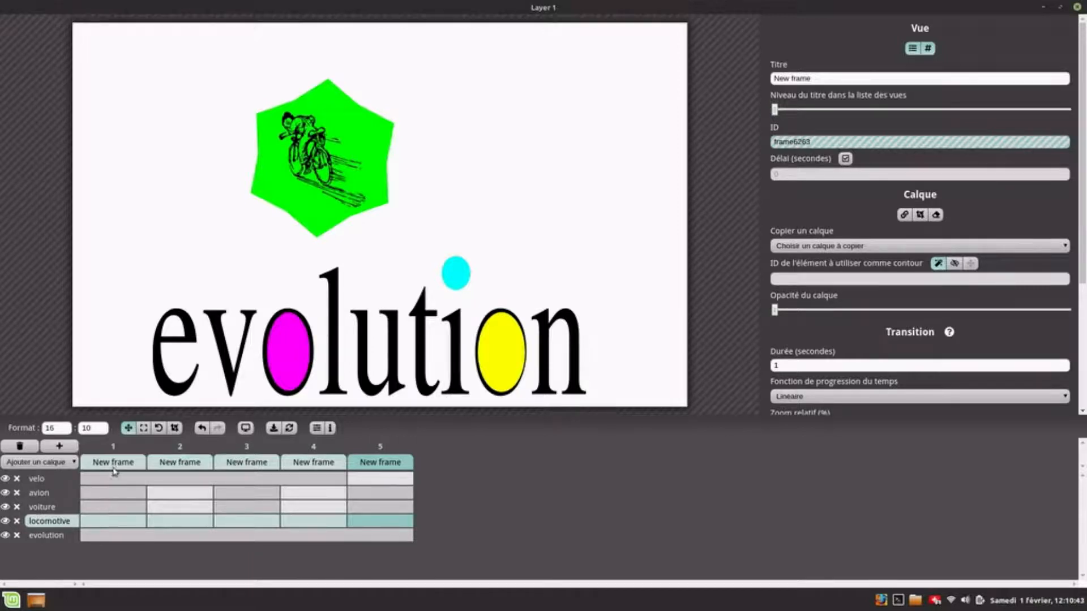
Compare frames 4 and 5, and set the velo layer's opacity to 0 in frame 4
{"action": "left_click", "coordinate": [314, 463]}
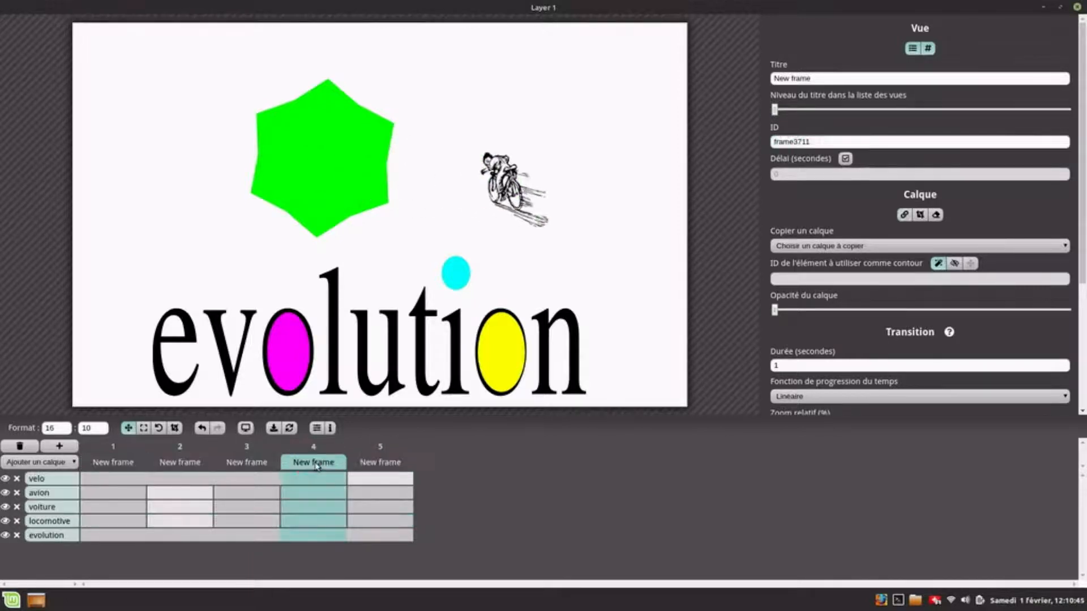
{"action": "left_click", "coordinate": [378, 464]}
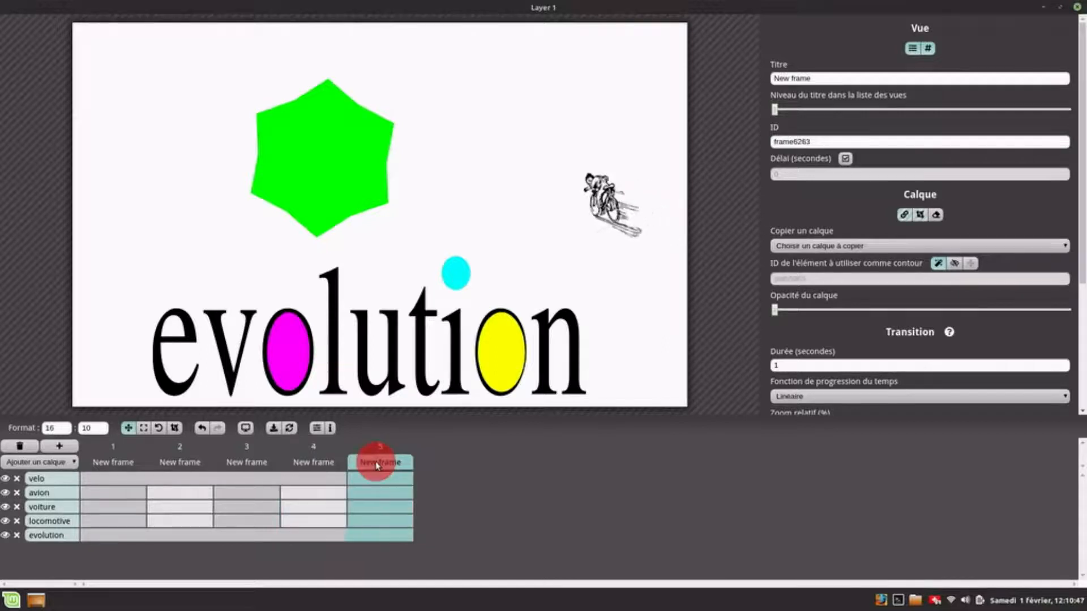
{"action": "mouse_move", "coordinate": [404, 451]}
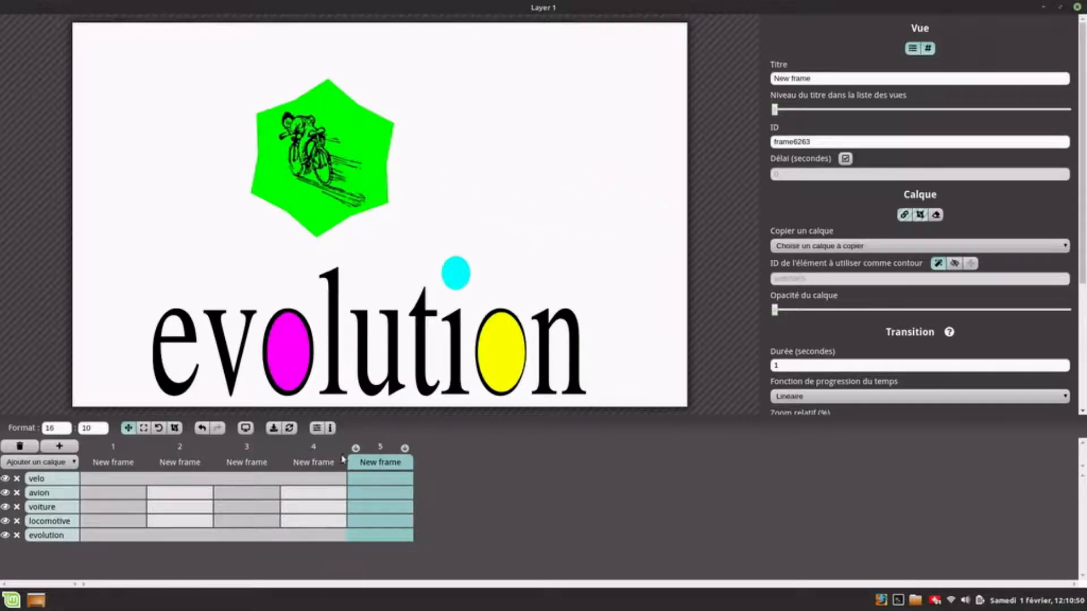
{"action": "left_click", "coordinate": [309, 465]}
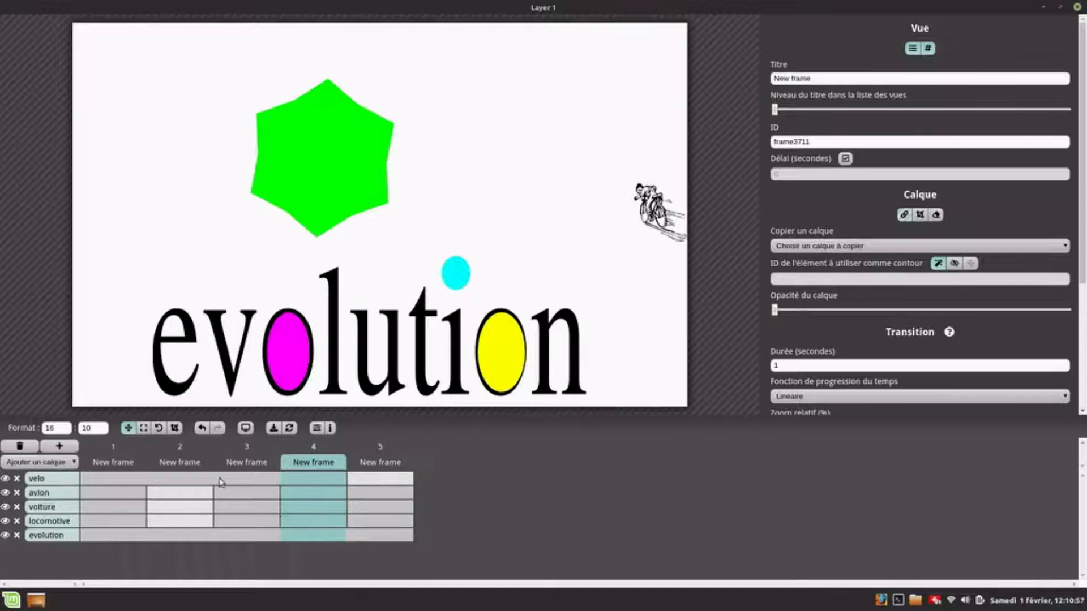
{"action": "left_click", "coordinate": [315, 478]}
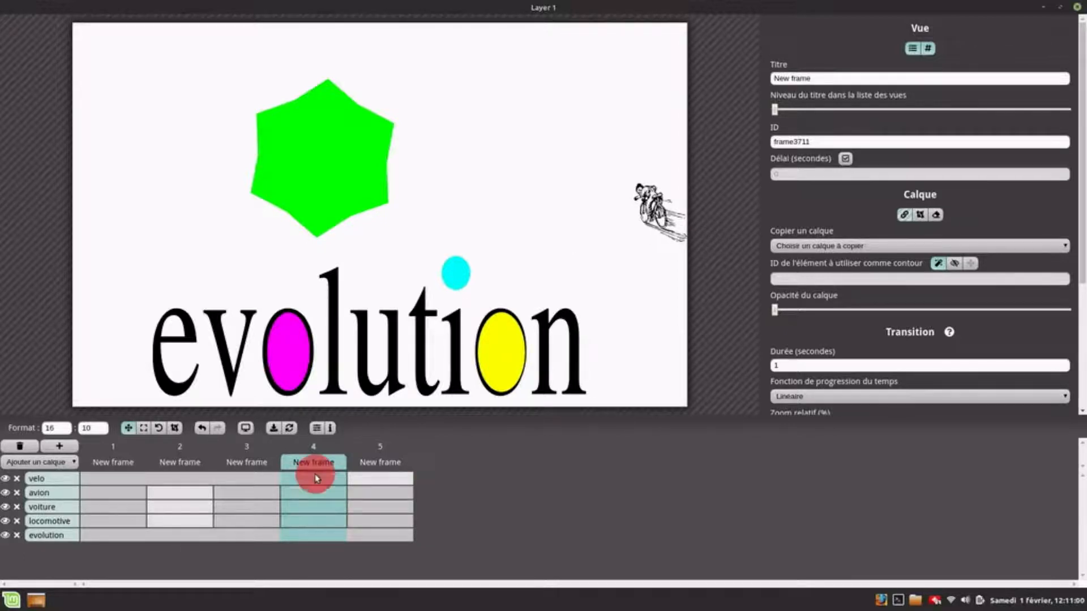
{"action": "left_click", "coordinate": [772, 309]}
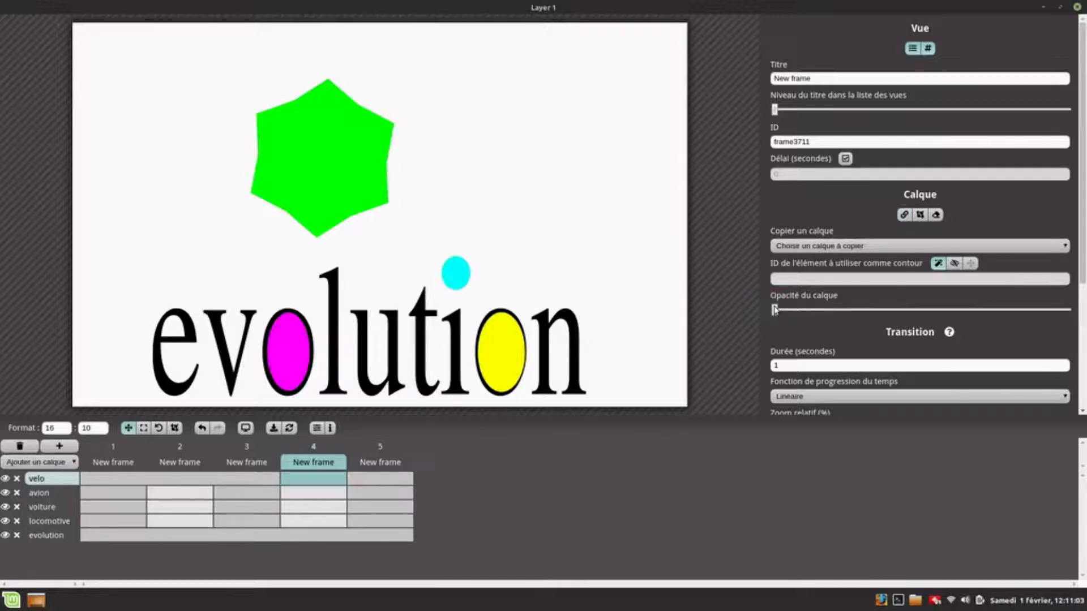
Restore the avion layer to full opacity in frame 4 and move the plane into the green hexagon
{"action": "left_click", "coordinate": [310, 498]}
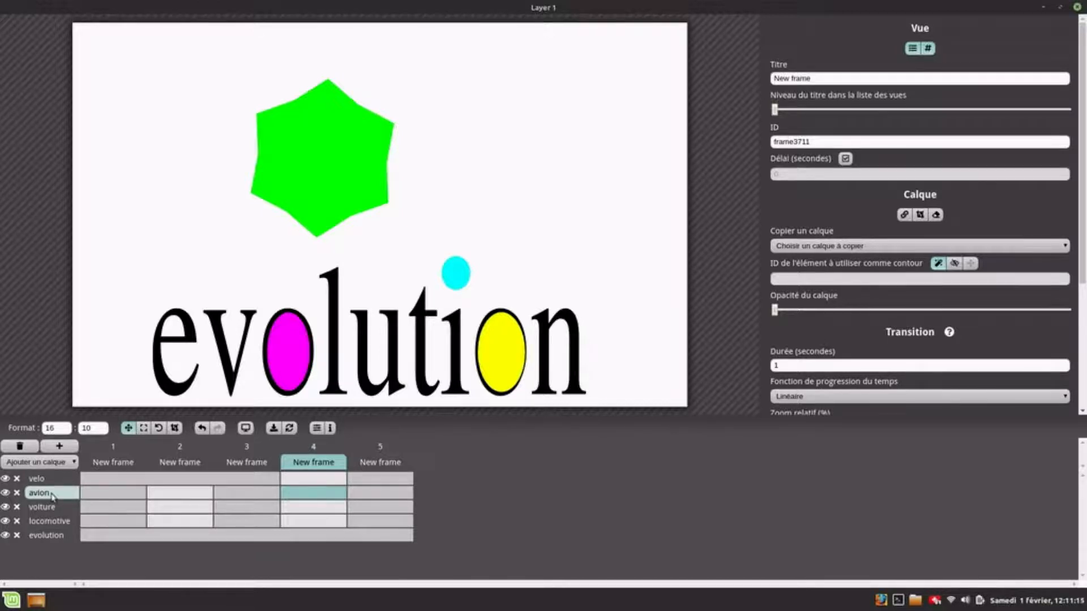
{"action": "left_click", "coordinate": [305, 496]}
{"action": "left_click", "coordinate": [316, 495]}
{"action": "left_click", "coordinate": [1038, 309]}
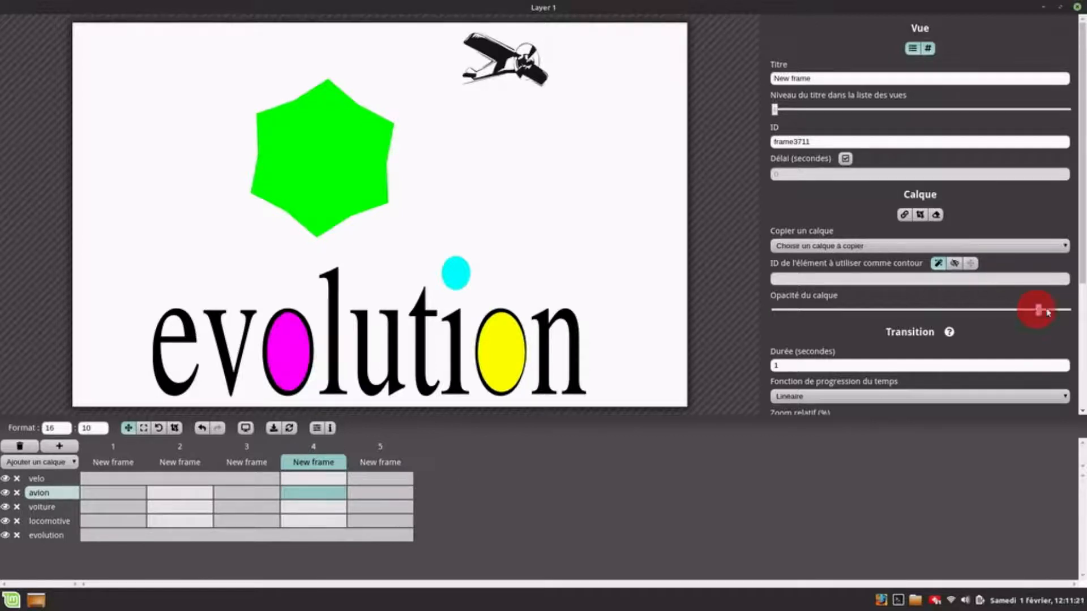
{"action": "left_click_drag", "start_coordinate": [1047, 312], "coordinate": [1068, 310]}
{"action": "left_click_drag", "start_coordinate": [517, 48], "coordinate": [342, 152]}
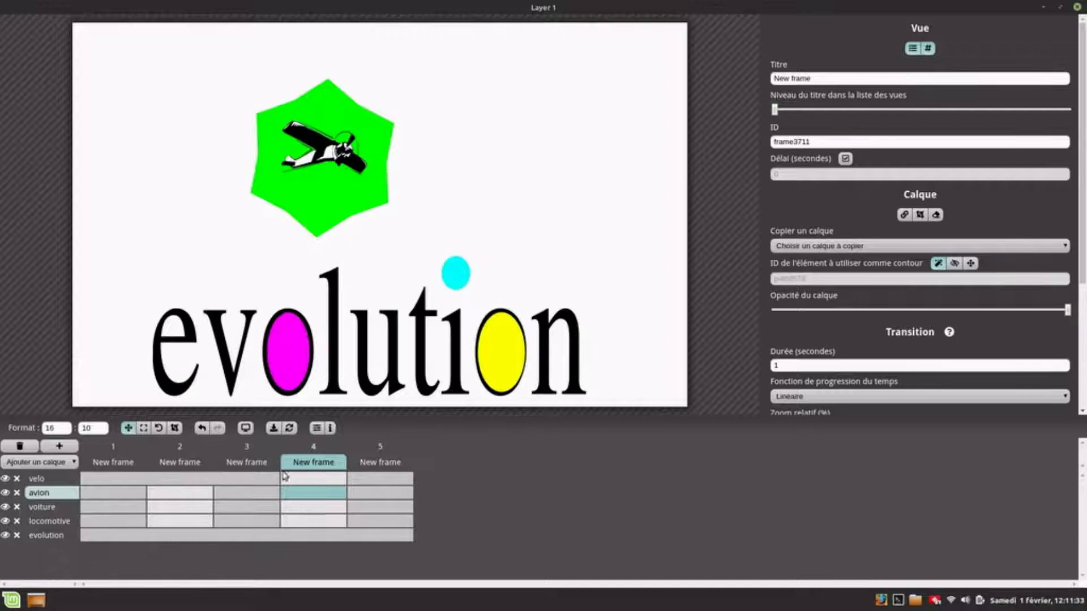
Restore the voiture layer to full opacity in frame 3 and move the car into the green hexagon
{"action": "left_click", "coordinate": [249, 463]}
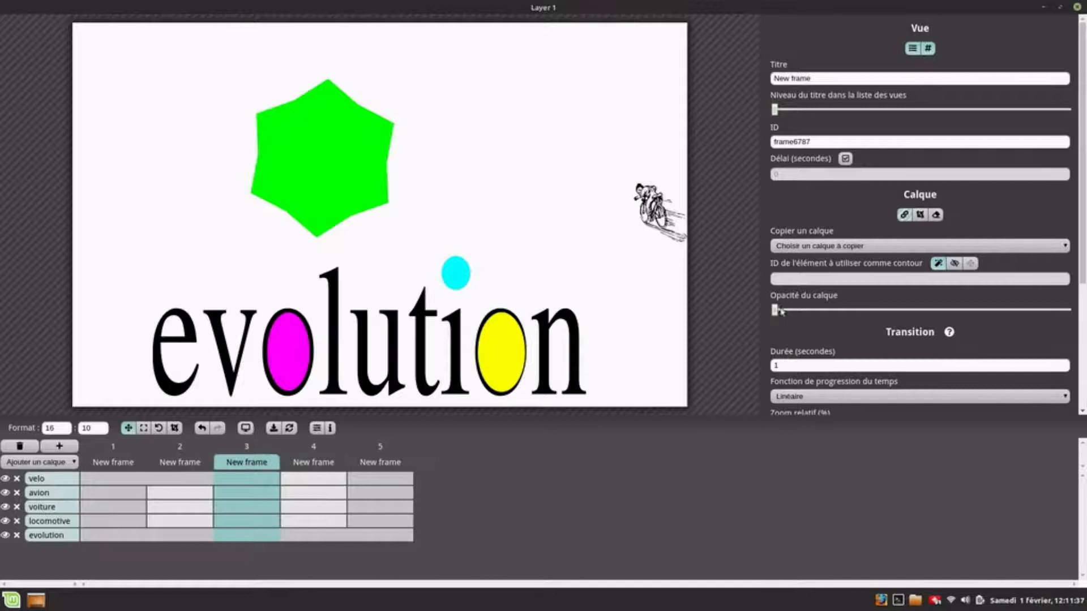
{"action": "left_click", "coordinate": [258, 508]}
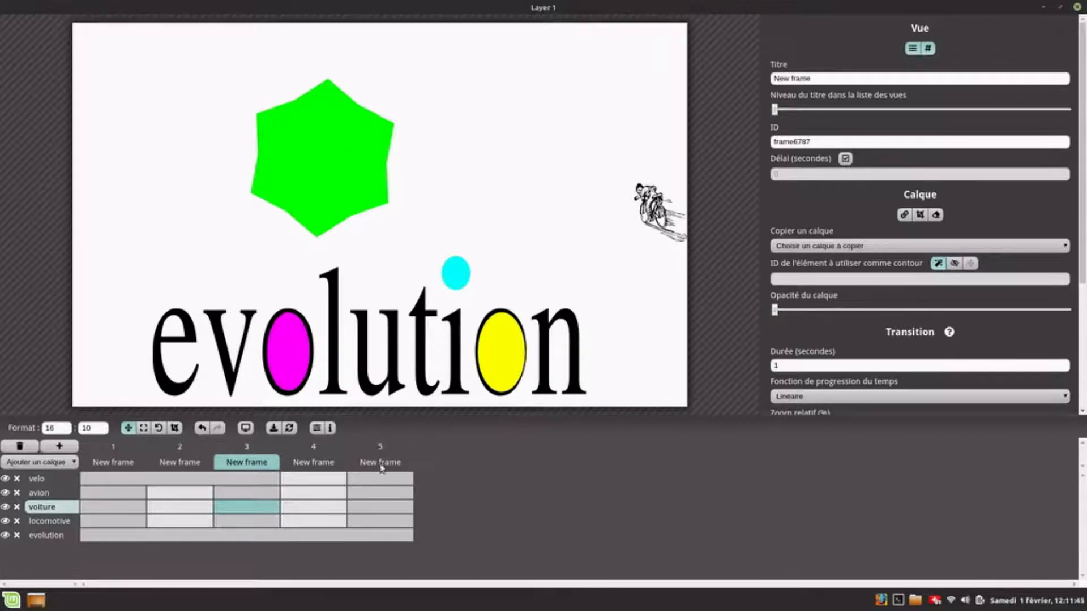
{"action": "left_click_drag", "start_coordinate": [775, 309], "coordinate": [1065, 310]}
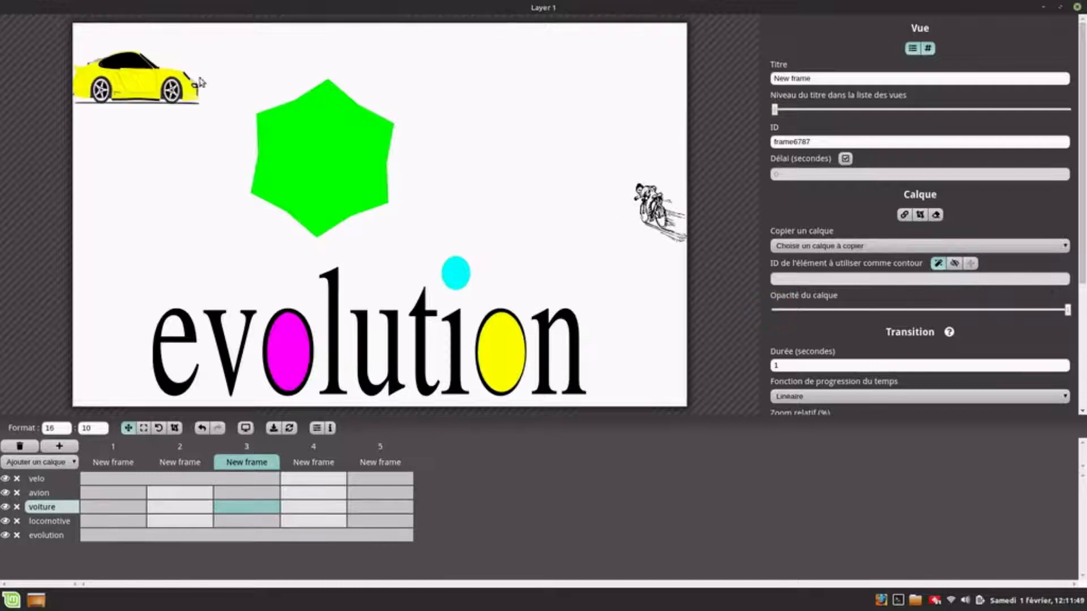
{"action": "left_click_drag", "start_coordinate": [179, 85], "coordinate": [373, 166]}
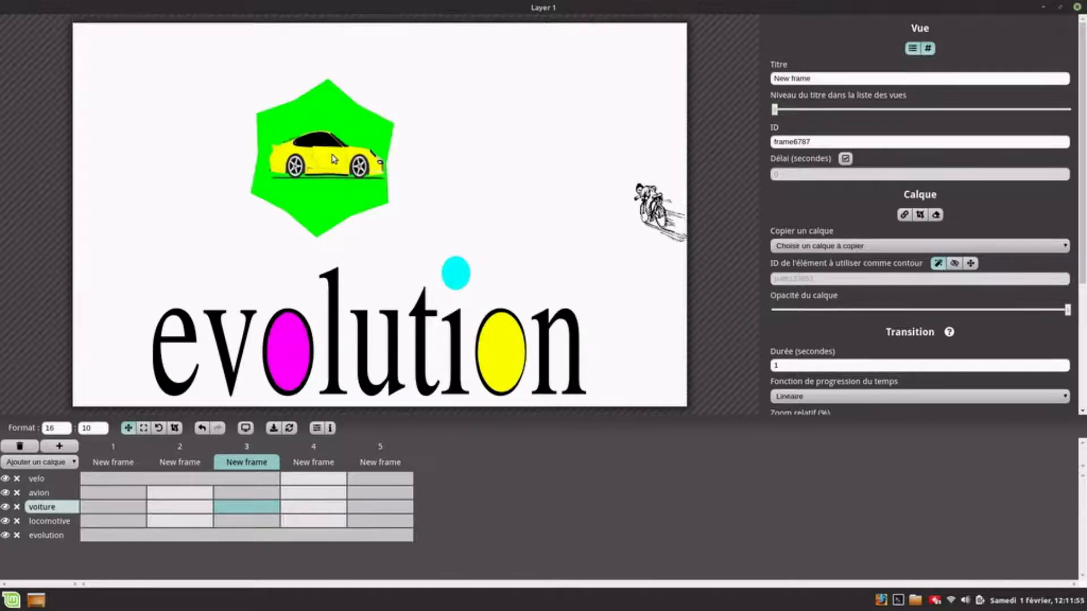
Set the velo layer's opacity to 0 in frame 3
{"action": "left_click", "coordinate": [259, 482]}
{"action": "left_click", "coordinate": [775, 311]}
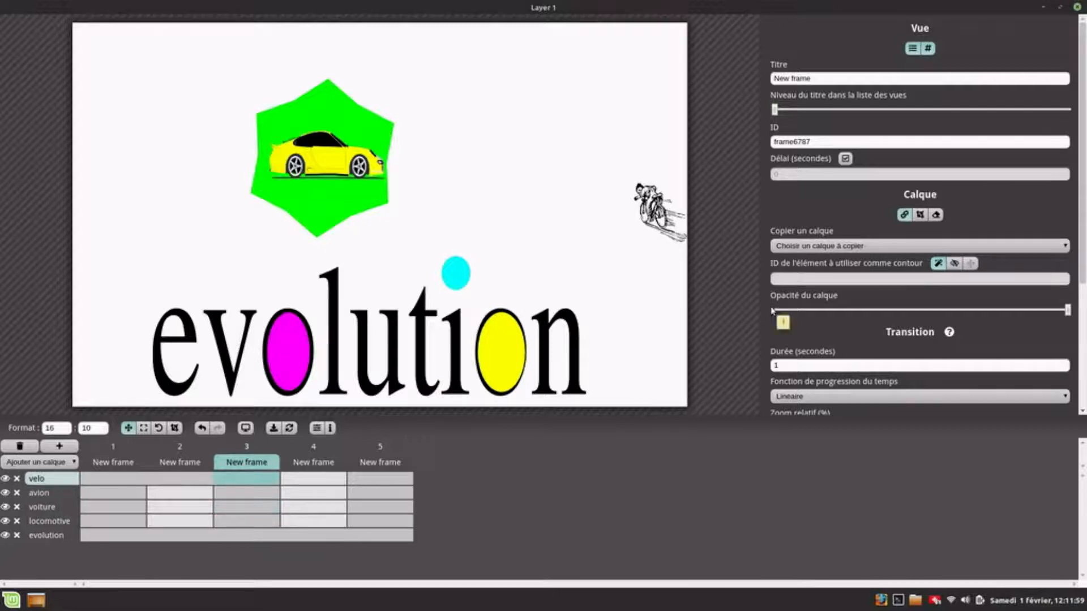
{"action": "left_click", "coordinate": [775, 312]}
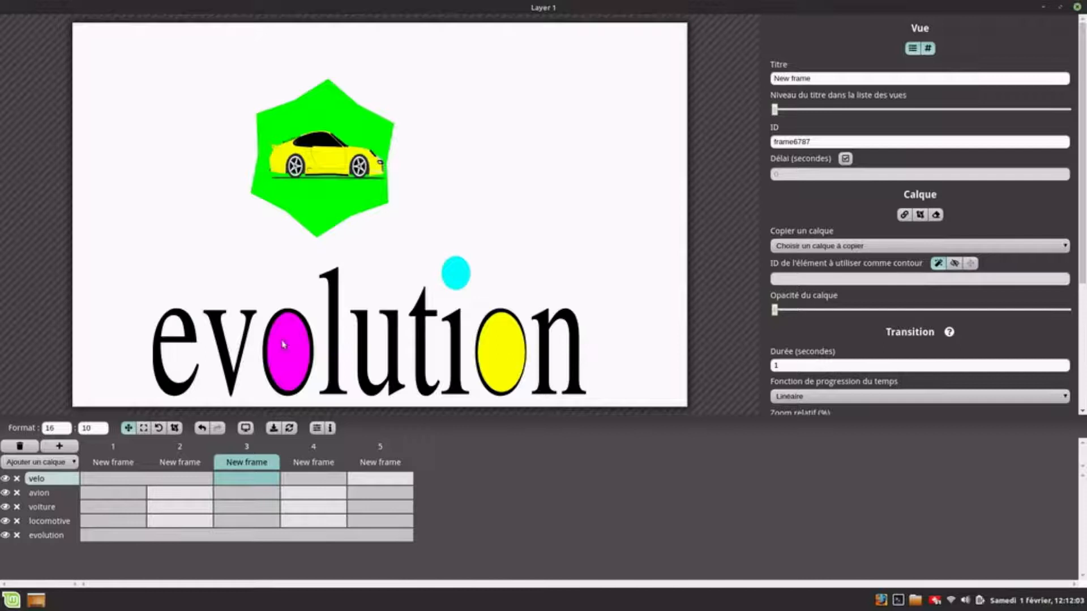
Set the velo layer's opacity to 0 in frame 2
{"action": "left_click", "coordinate": [187, 463]}
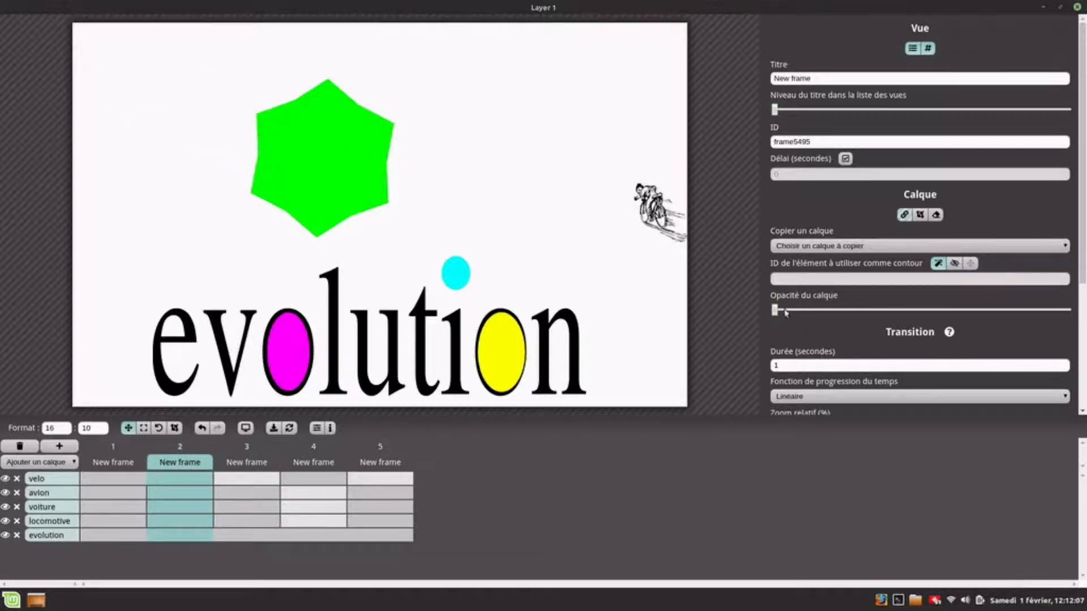
{"action": "left_click", "coordinate": [189, 481]}
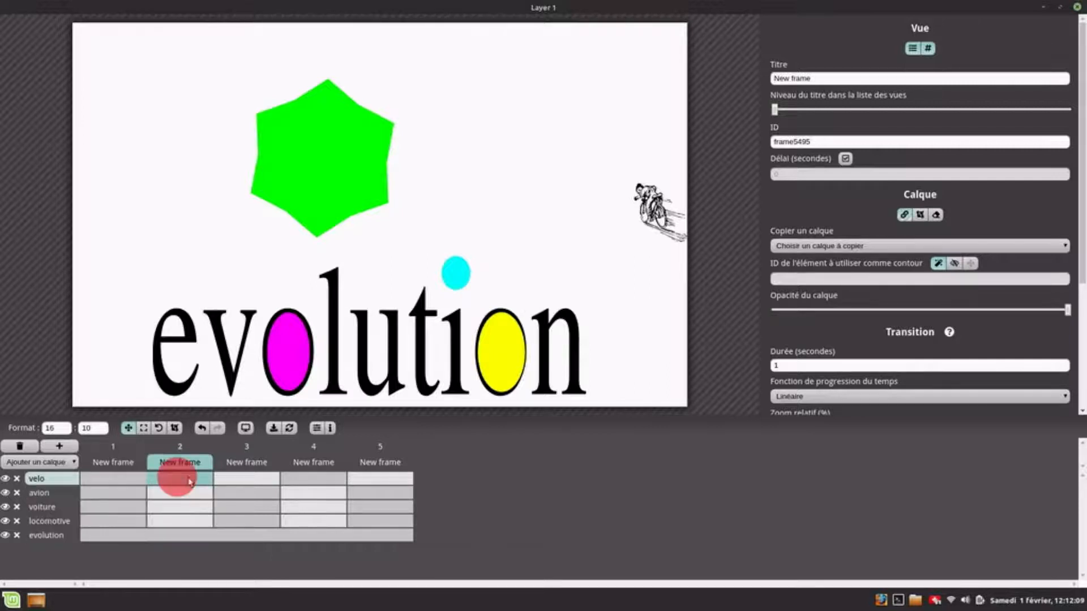
{"action": "left_click", "coordinate": [776, 311]}
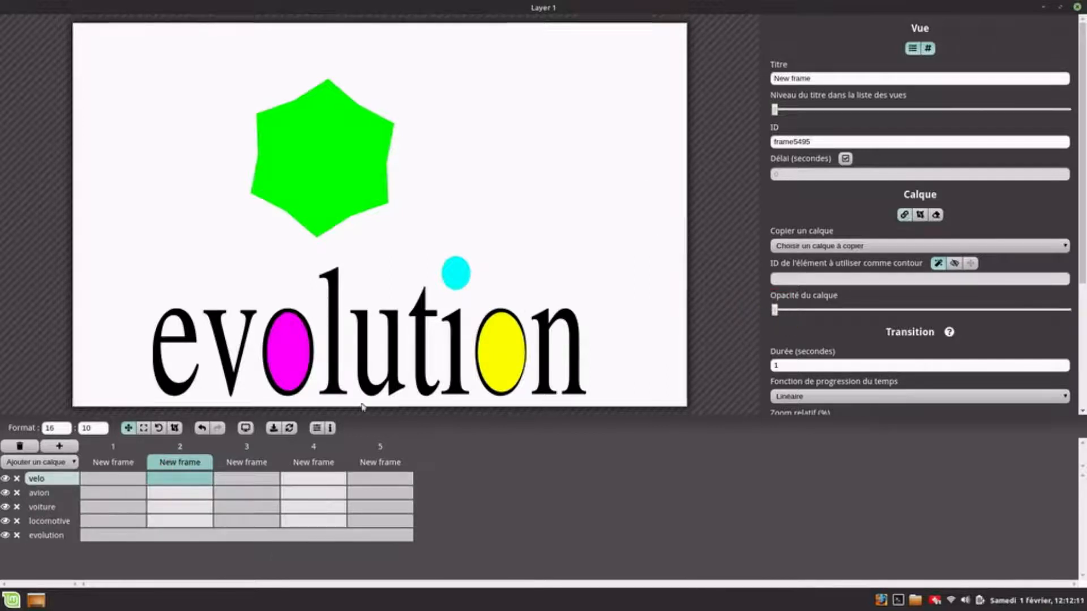
Restore the locomotive layer to full opacity in frame 2, then move the locomotive into the green hexagon and enlarge it to fill the shape
{"action": "left_click", "coordinate": [180, 522]}
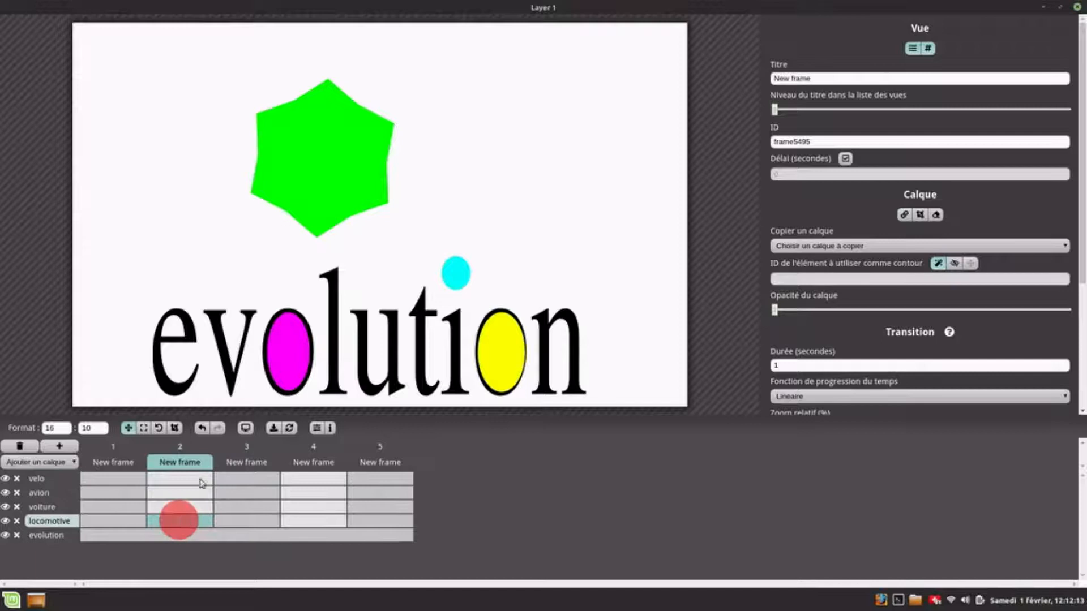
{"action": "left_click", "coordinate": [1055, 310]}
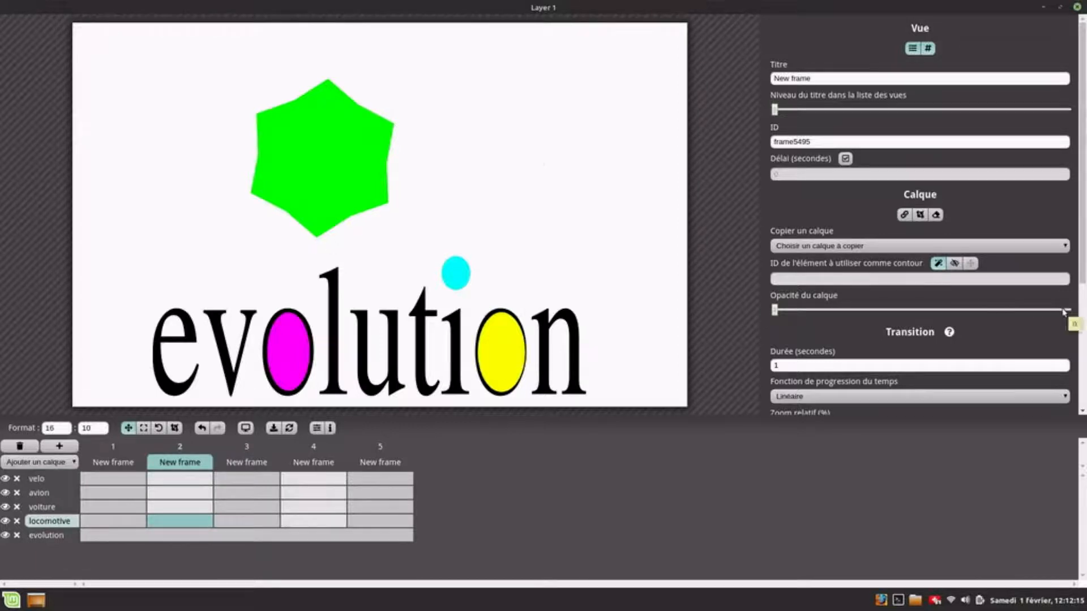
{"action": "left_click", "coordinate": [509, 153]}
{"action": "left_click_drag", "start_coordinate": [478, 164], "coordinate": [315, 162]}
{"action": "scroll", "coordinate": [333, 162], "scroll_direction": "up", "scroll_amount": 5}
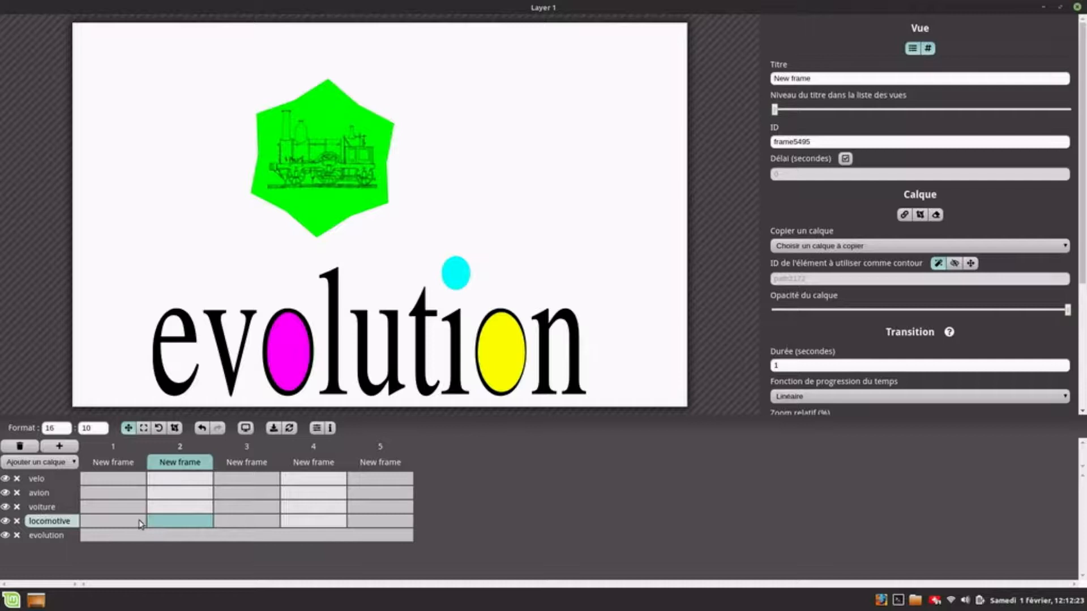
Restore the locomotive, voiture, avion and velo layers to full opacity in frame 1
{"action": "left_click", "coordinate": [123, 537]}
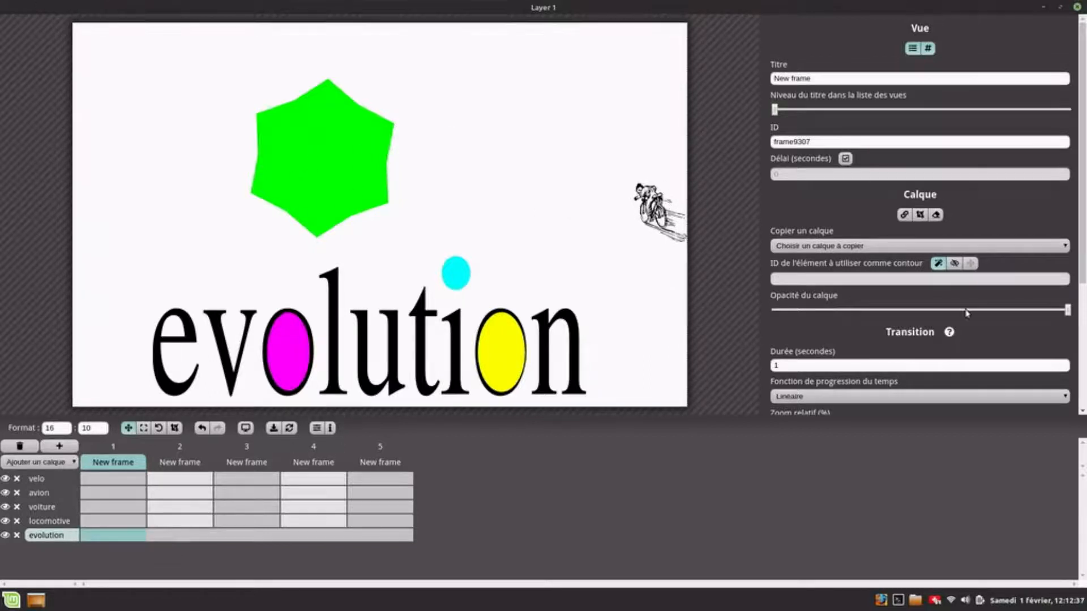
{"action": "left_click", "coordinate": [117, 522]}
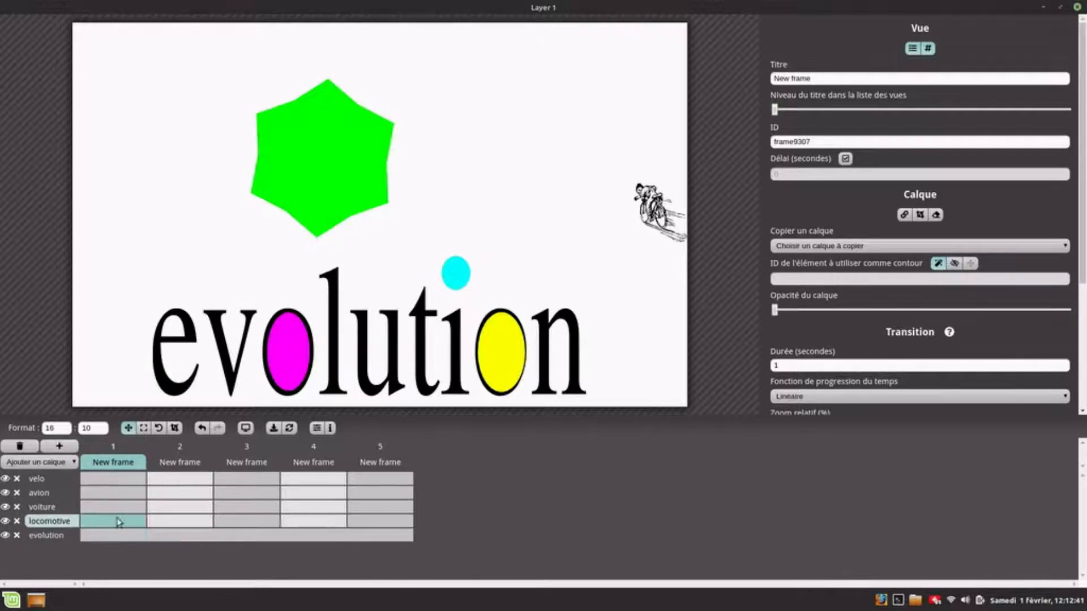
{"action": "left_click", "coordinate": [1068, 310]}
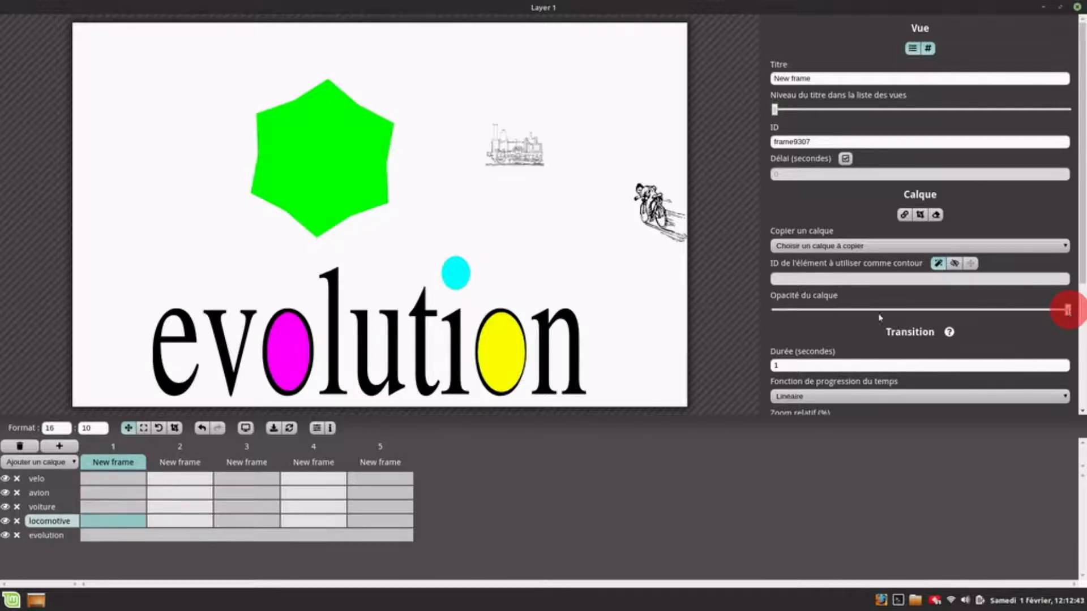
{"action": "left_click", "coordinate": [110, 505]}
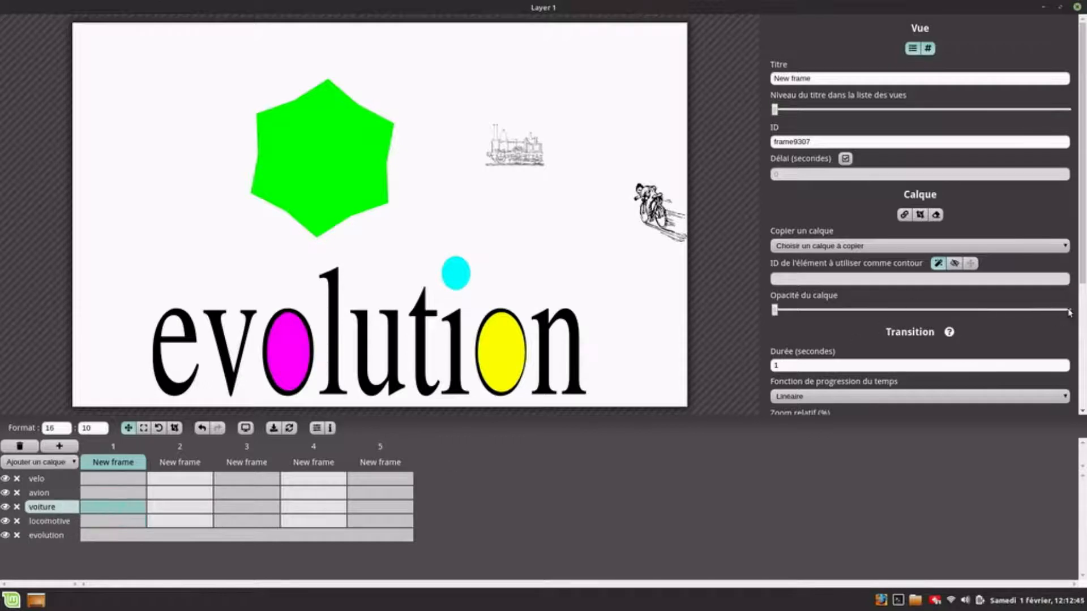
{"action": "left_click", "coordinate": [1068, 310]}
{"action": "left_click", "coordinate": [129, 491]}
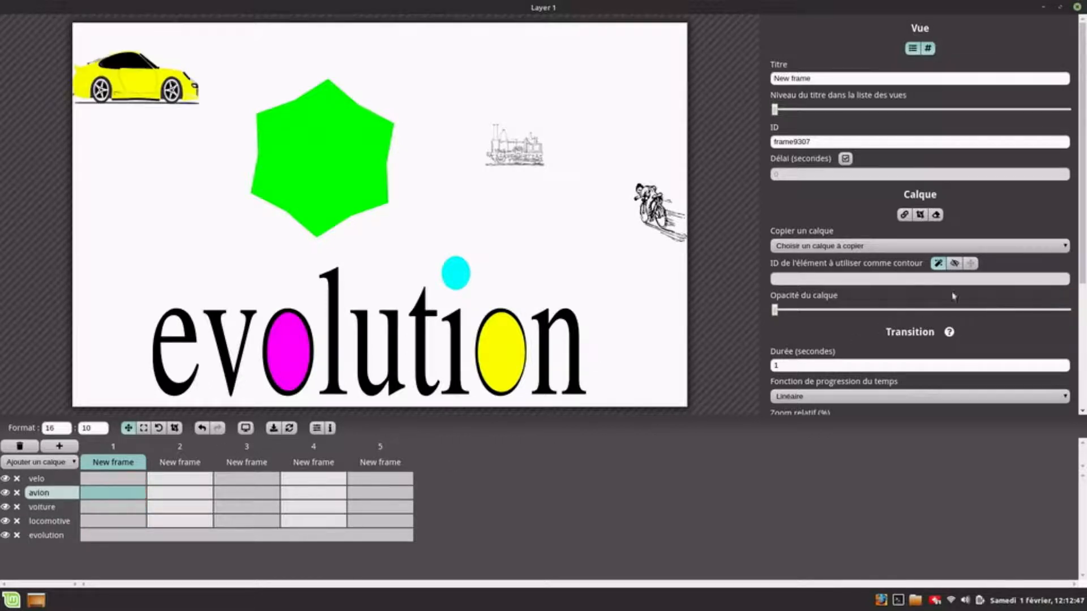
{"action": "left_click", "coordinate": [1066, 309]}
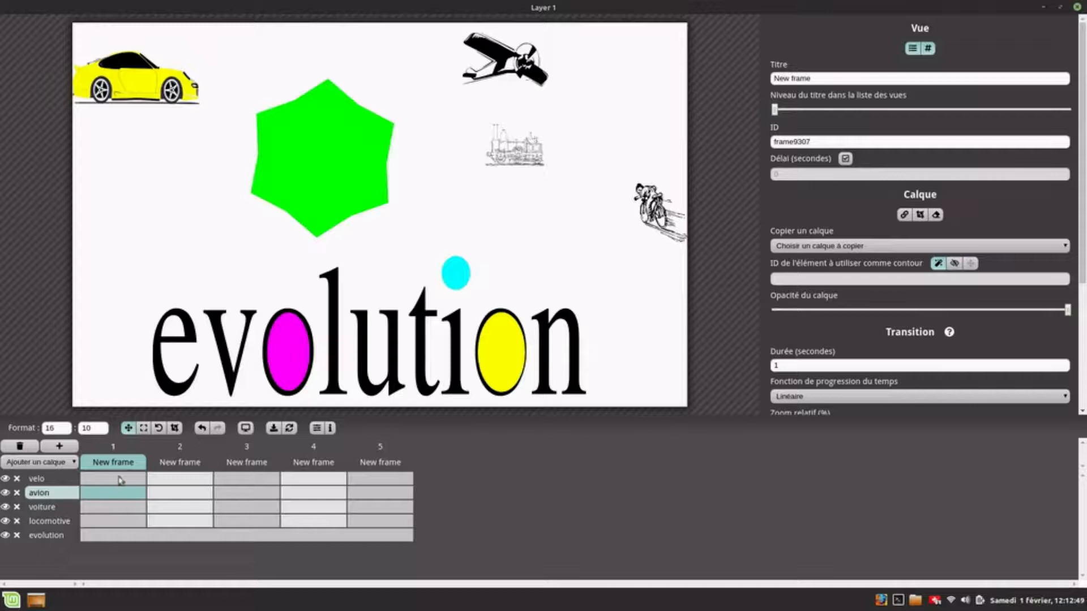
{"action": "left_click", "coordinate": [117, 479]}
{"action": "left_click", "coordinate": [1067, 311]}
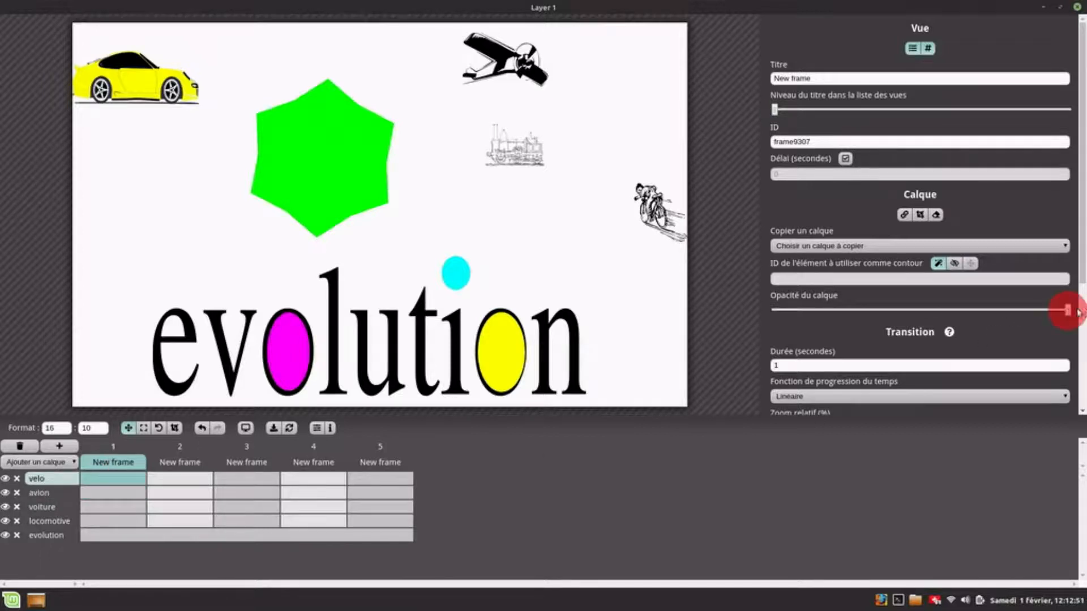
Move the bicycle and the airplane into the green hexagon in frame 1
{"action": "left_click_drag", "start_coordinate": [660, 204], "coordinate": [350, 174]}
{"action": "left_click_drag", "start_coordinate": [510, 155], "coordinate": [391, 173]}
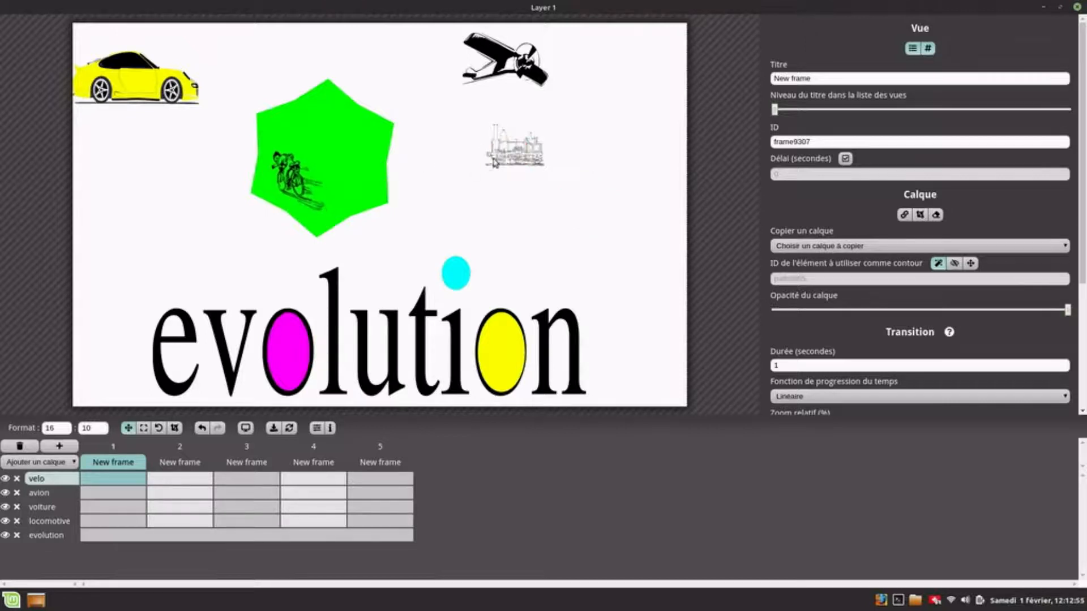
{"action": "left_click", "coordinate": [103, 494]}
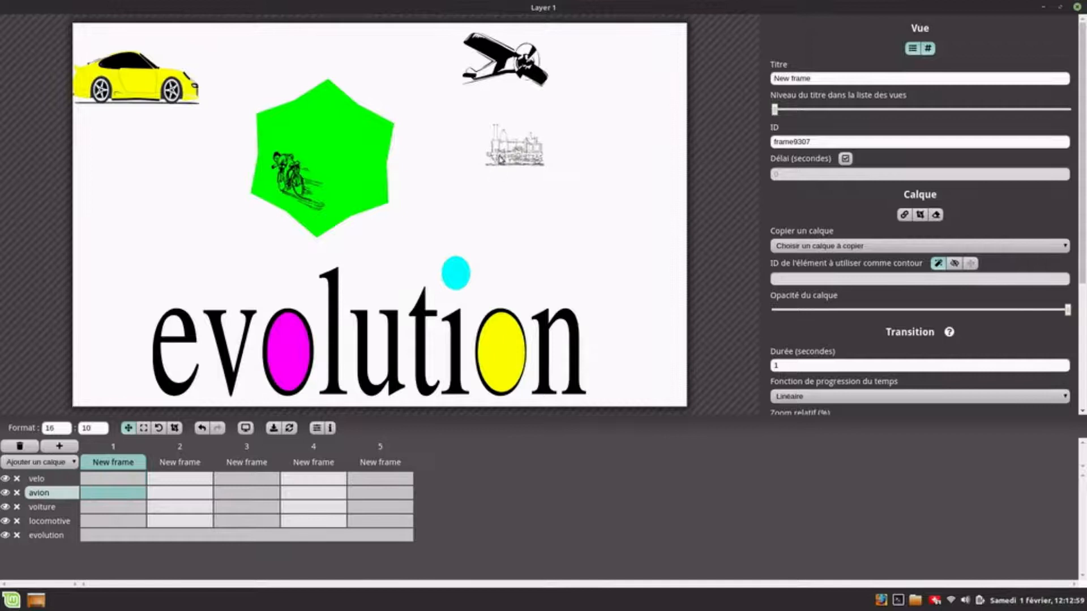
{"action": "left_click_drag", "start_coordinate": [505, 144], "coordinate": [379, 136]}
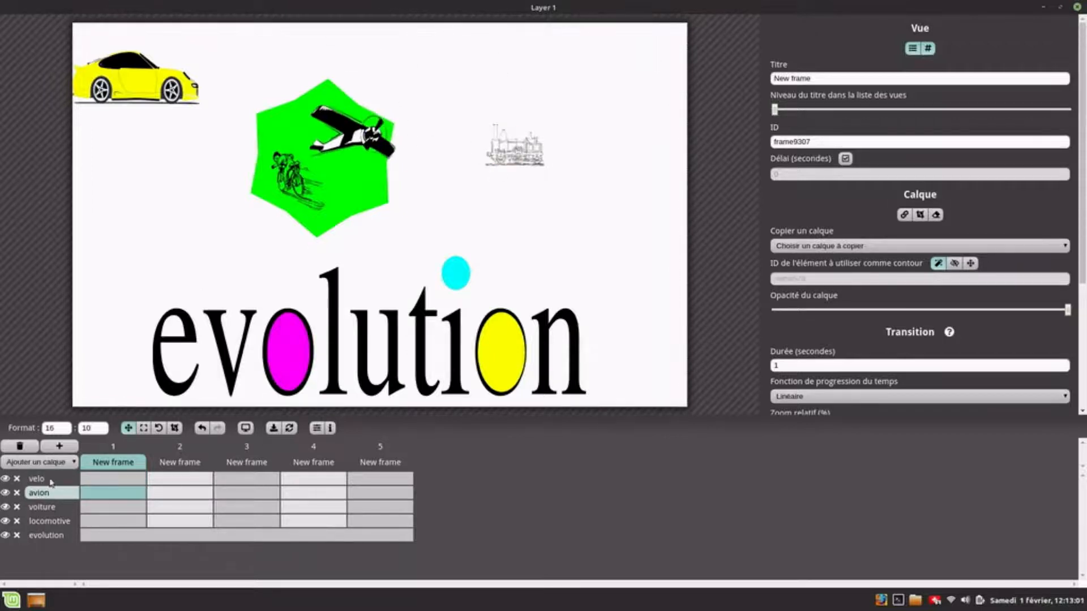
Select the velo, avion, voiture and locomotive layers together in frame 1 and shift their drawings as a group
{"action": "left_click", "coordinate": [104, 479]}
{"action": "left_click", "coordinate": [125, 494], "text": "ctrl"}
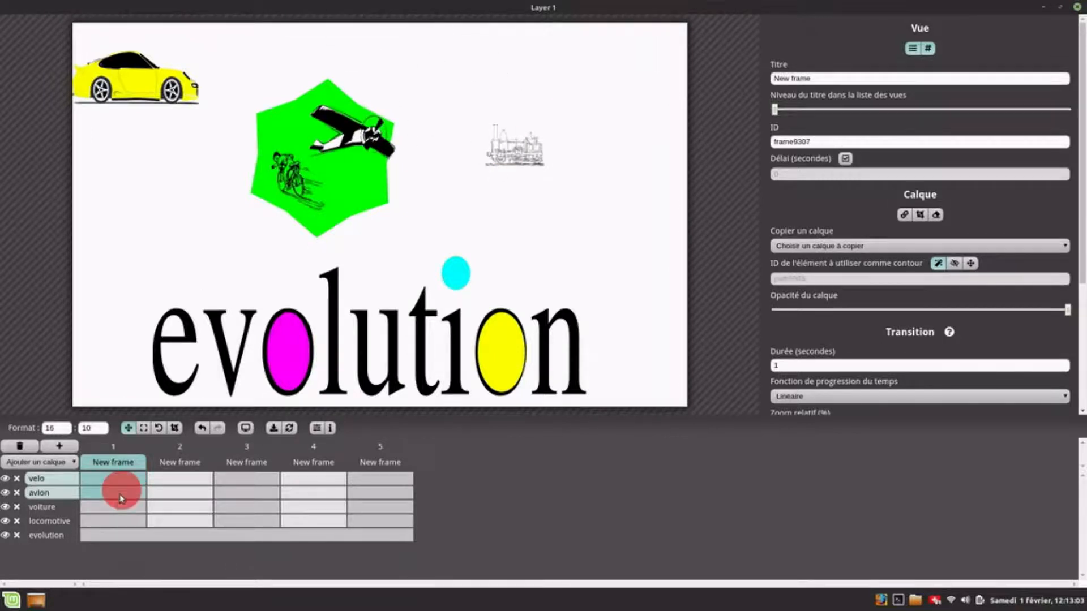
{"action": "left_click", "coordinate": [118, 507], "text": "ctrl"}
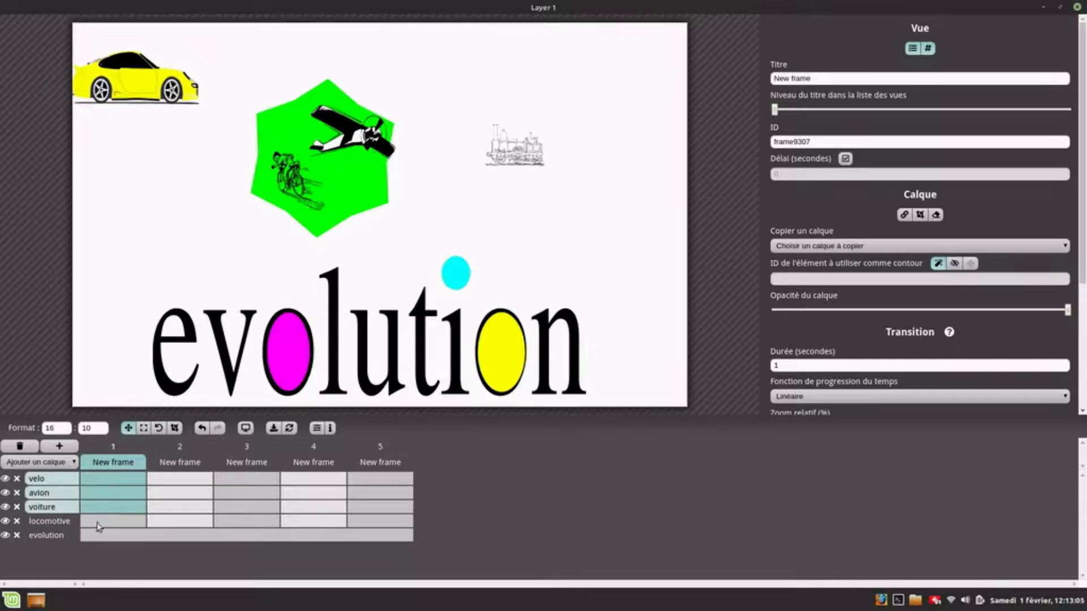
{"action": "left_click", "coordinate": [105, 522], "text": "ctrl"}
{"action": "left_click", "coordinate": [508, 144]}
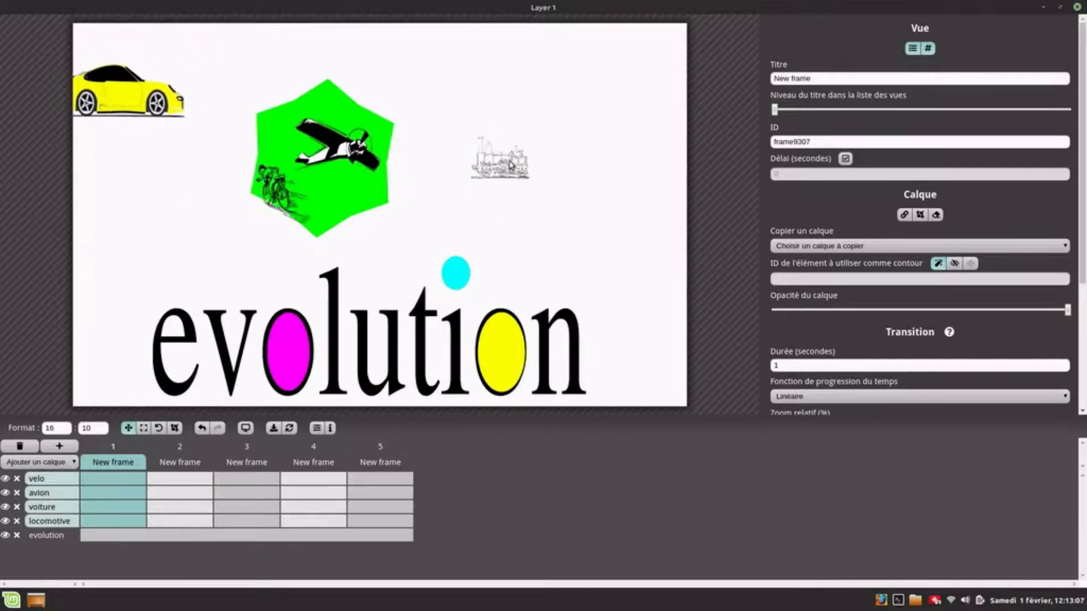
{"action": "left_click", "coordinate": [110, 480]}
{"action": "left_click", "coordinate": [111, 488]}
{"action": "left_click", "coordinate": [116, 497]}
{"action": "left_click", "coordinate": [120, 493], "text": "ctrl"}
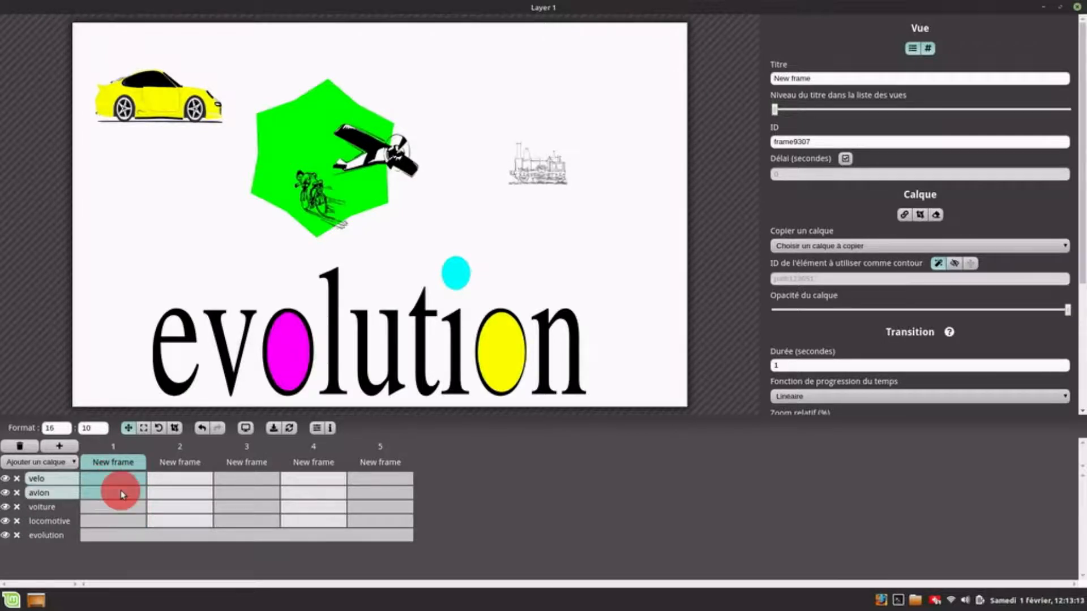
{"action": "left_click", "coordinate": [125, 510], "text": "ctrl"}
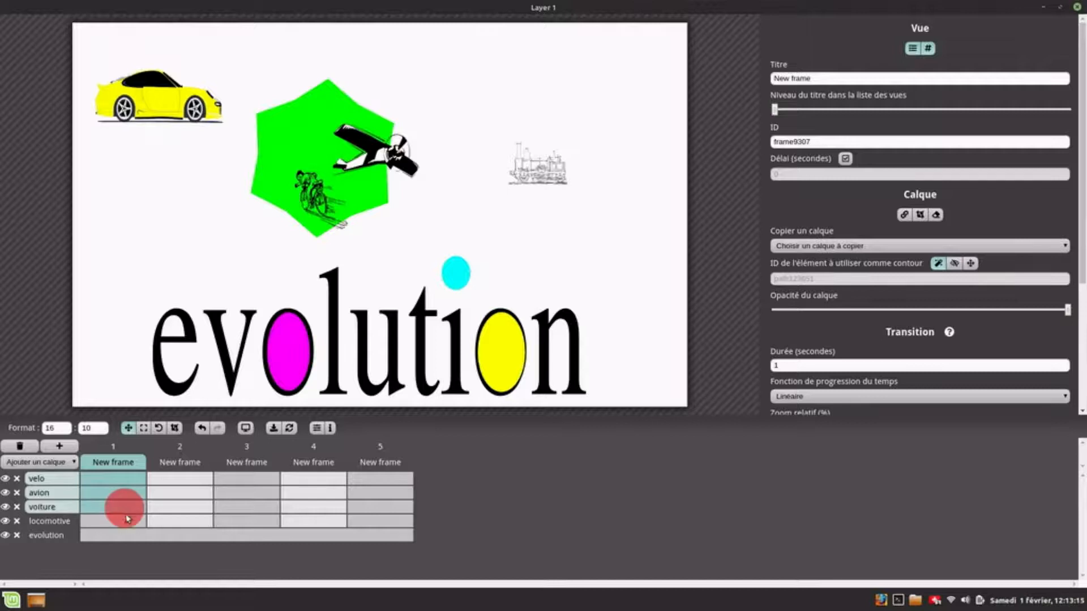
{"action": "left_click", "coordinate": [127, 521], "text": "ctrl"}
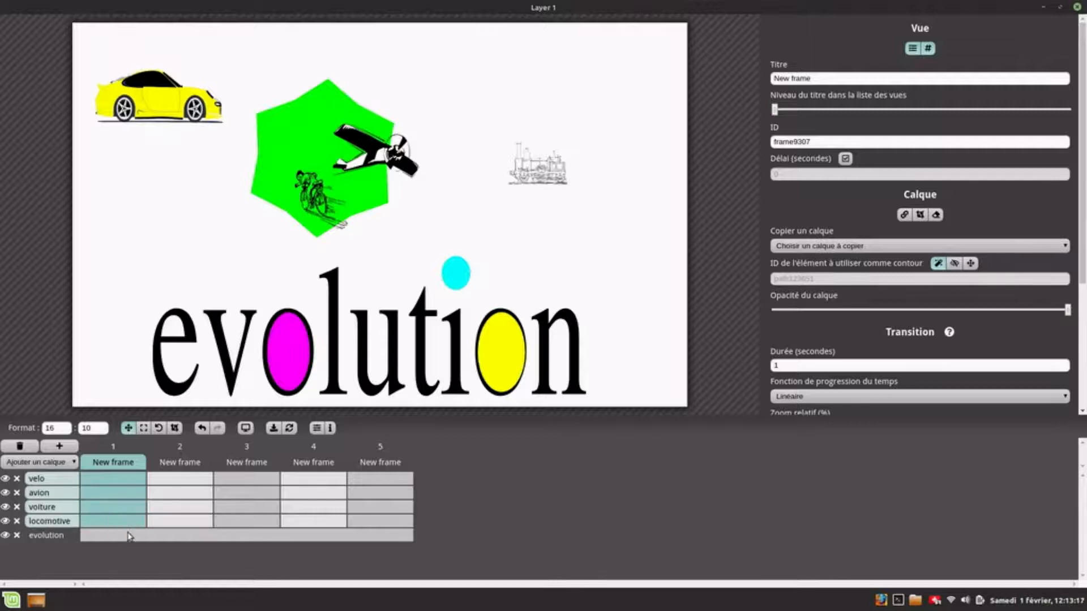
{"action": "mouse_move", "coordinate": [527, 165]}
{"action": "left_mouse_down"}
{"action": "mouse_move", "coordinate": [585, 169]}
{"action": "mouse_move", "coordinate": [536, 170]}
{"action": "left_mouse_up"}
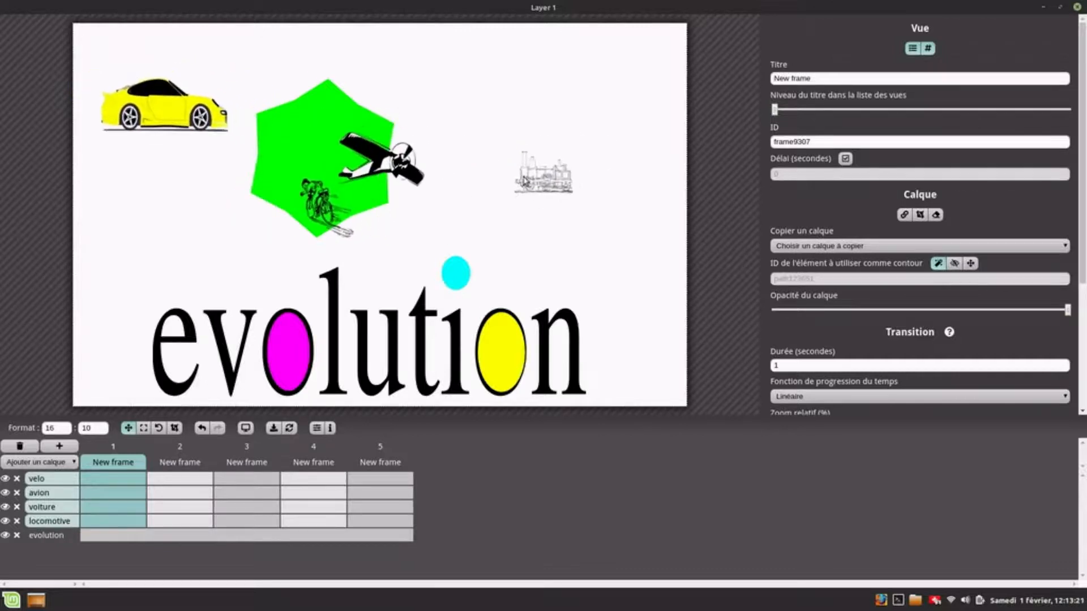
Arrange the bicycle, airplane, locomotive and car individually in separate quarters of the green hexagon in frame 1, shrinking the airplane and car to fit
{"action": "left_click", "coordinate": [126, 521]}
{"action": "left_click", "coordinate": [120, 507]}
{"action": "left_click", "coordinate": [121, 497]}
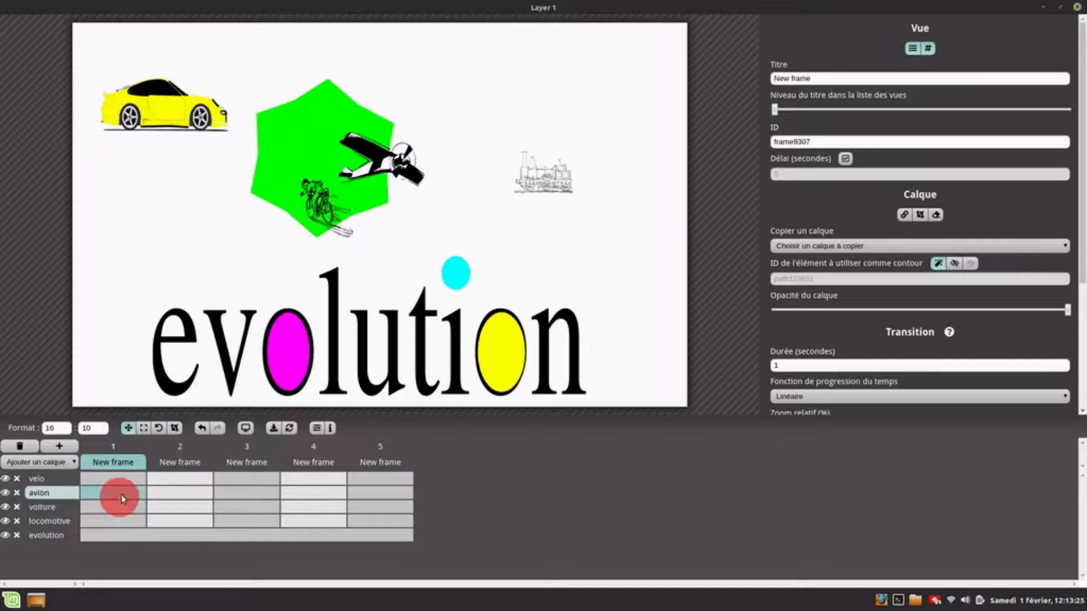
{"action": "left_click", "coordinate": [121, 480]}
{"action": "mouse_move", "coordinate": [548, 187]}
{"action": "left_mouse_down"}
{"action": "mouse_move", "coordinate": [526, 164]}
{"action": "mouse_move", "coordinate": [515, 111]}
{"action": "left_mouse_up"}
{"action": "left_click", "coordinate": [391, 158]}
{"action": "left_click", "coordinate": [116, 493]}
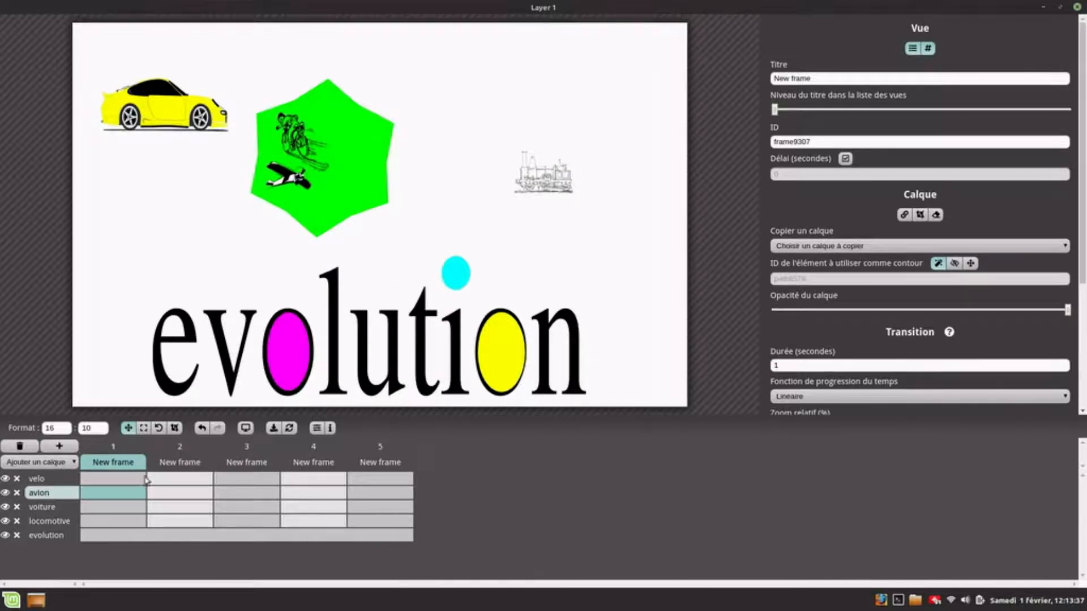
{"action": "left_click", "coordinate": [125, 521]}
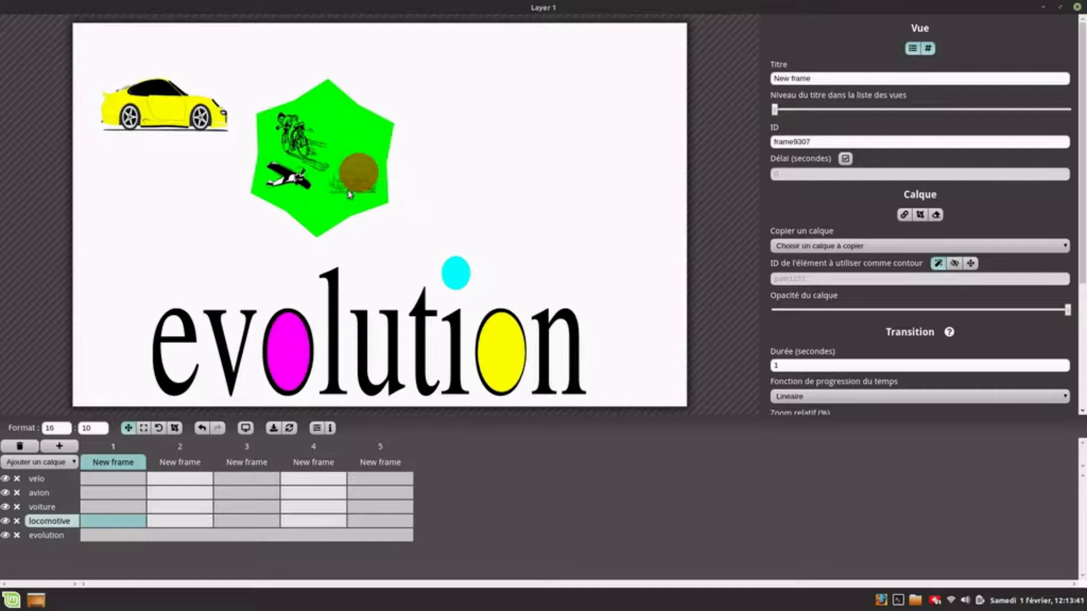
{"action": "left_click", "coordinate": [113, 510]}
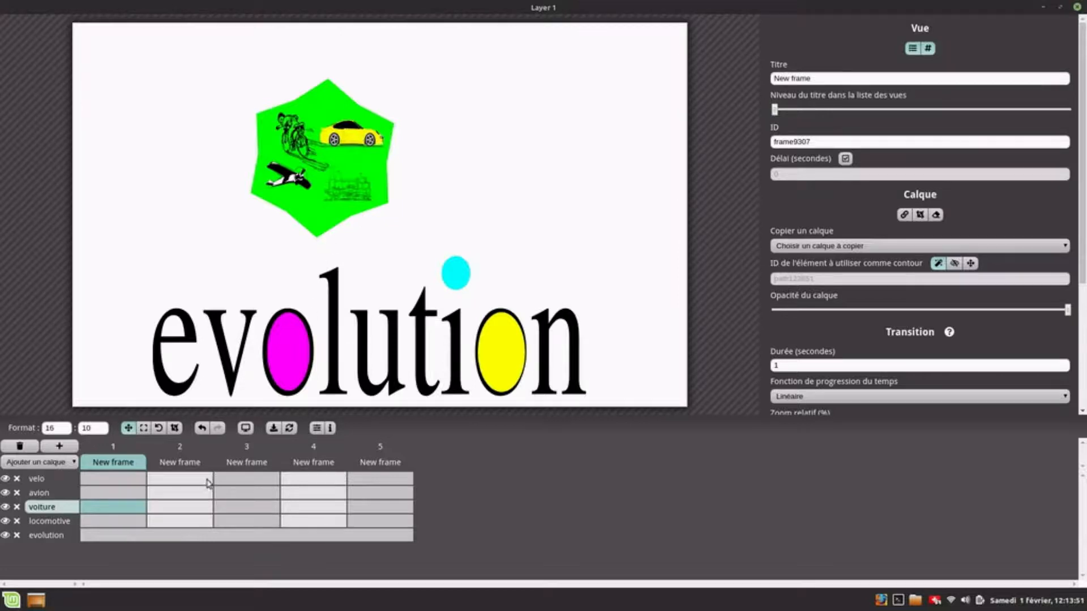
Add a new frame after frame 1 and compare its velo layer with the one in frame 3
{"action": "left_click", "coordinate": [63, 446]}
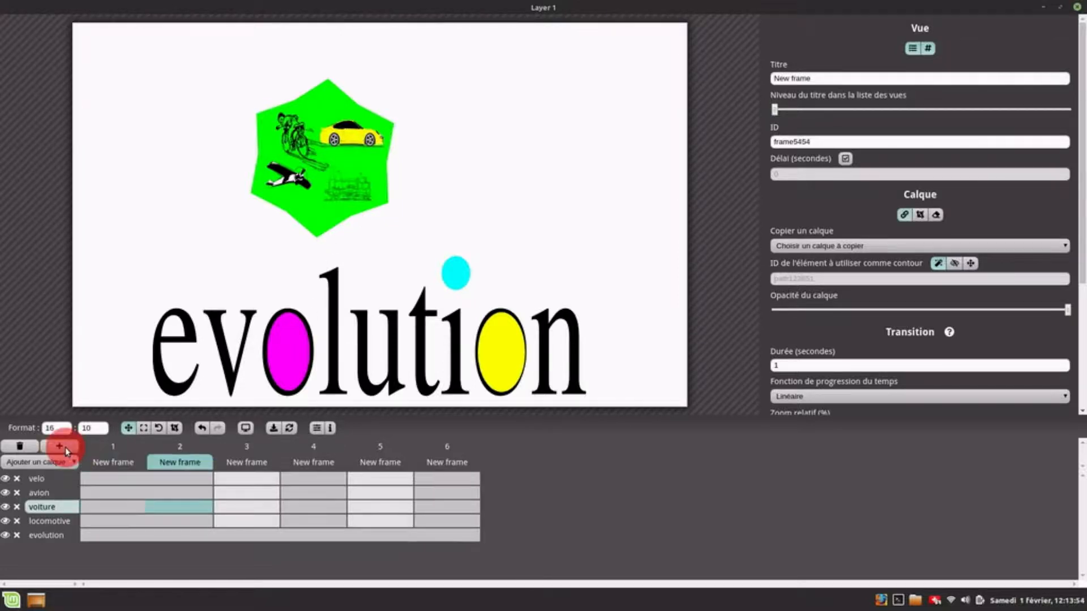
{"action": "left_click", "coordinate": [124, 480]}
{"action": "left_click", "coordinate": [168, 480]}
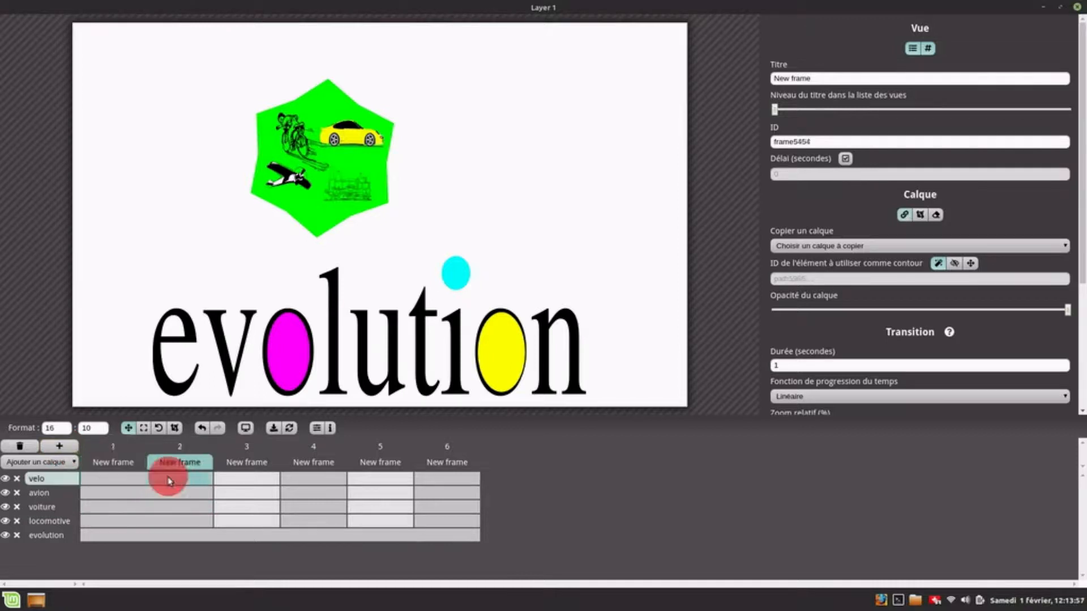
{"action": "left_click", "coordinate": [233, 481]}
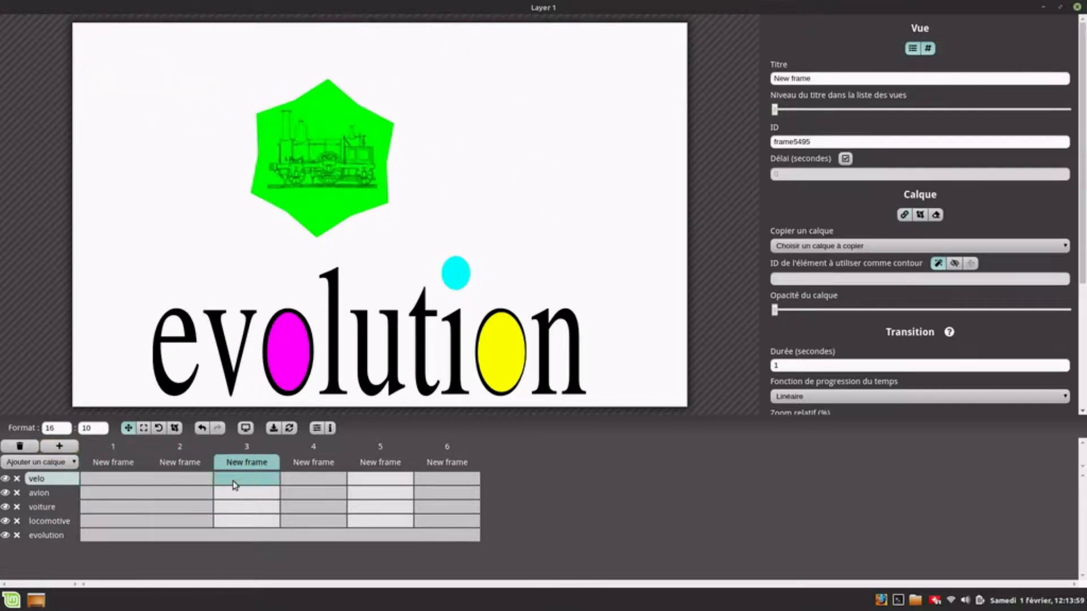
{"action": "left_click", "coordinate": [182, 476]}
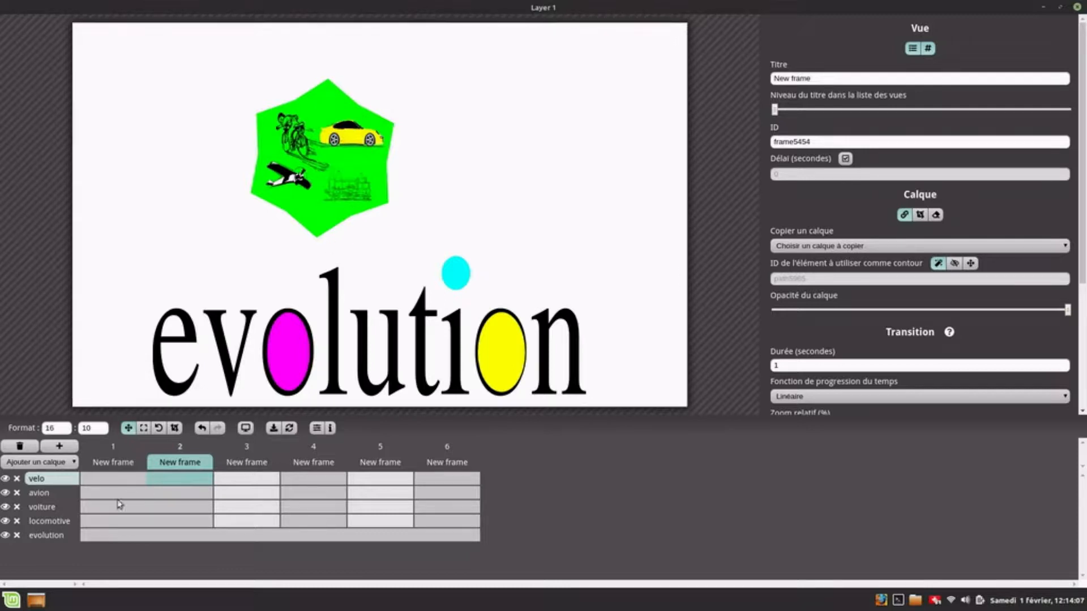
Enlarge the evolution layer in frame 1 until the green hexagon fills the view
{"action": "left_click", "coordinate": [115, 482]}
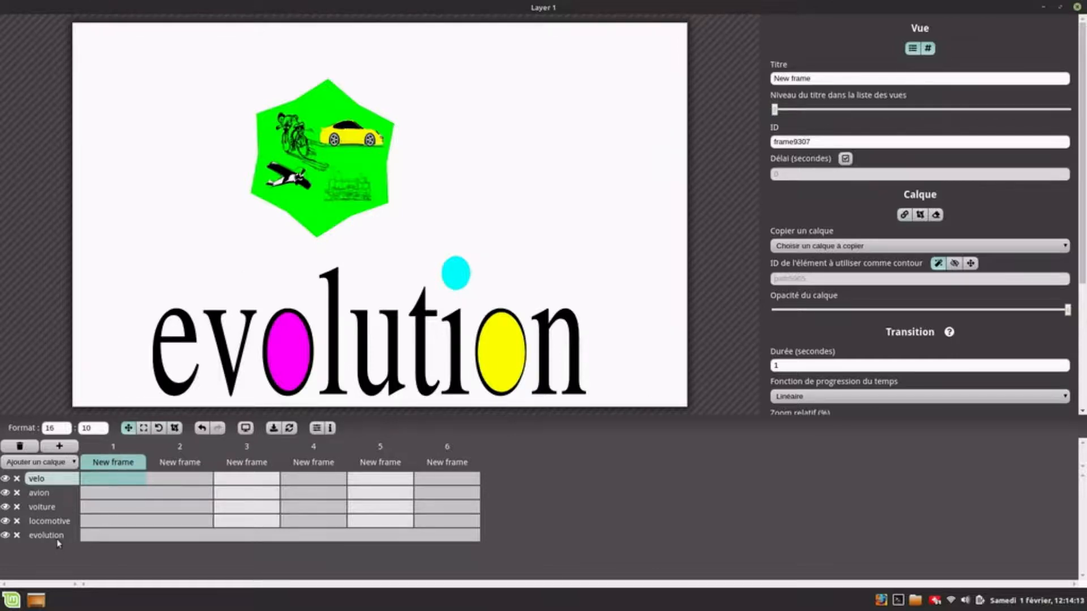
{"action": "left_click", "coordinate": [104, 537]}
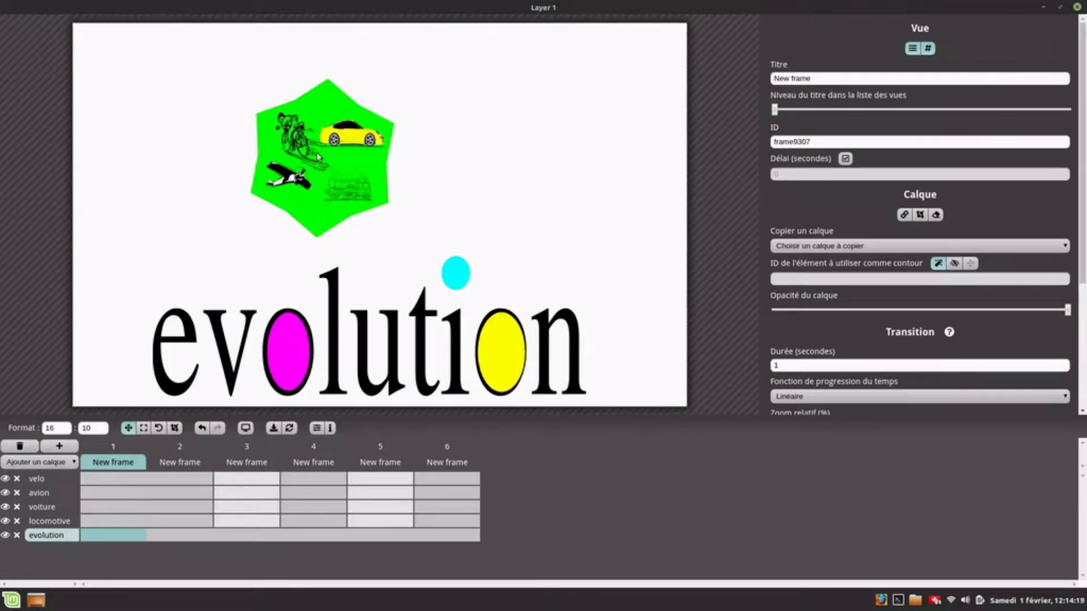
{"action": "scroll", "coordinate": [315, 168], "scroll_direction": "up", "scroll_amount": 10}
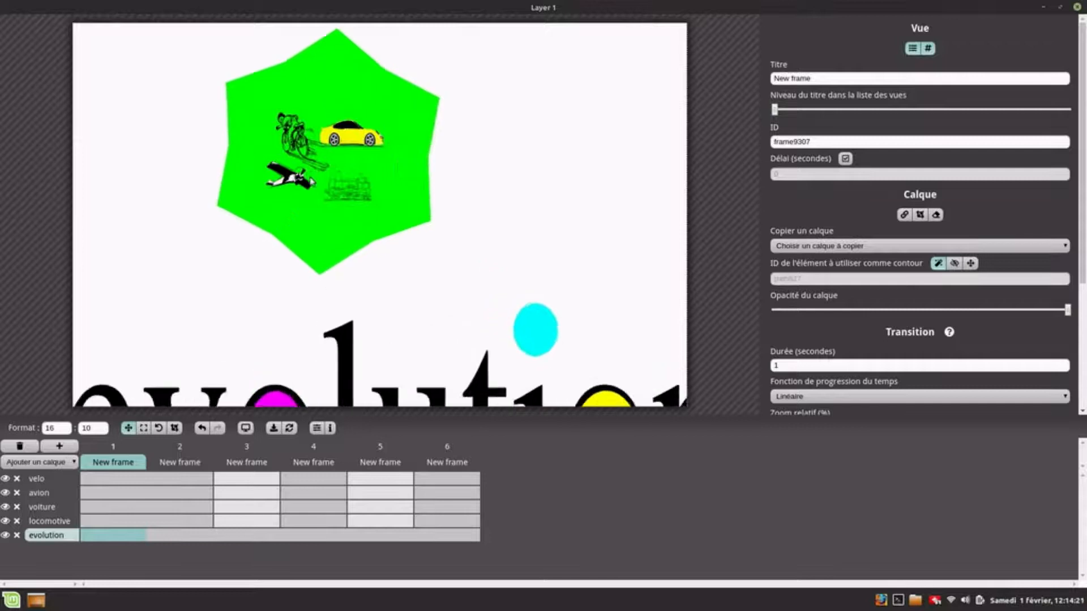
{"action": "scroll", "coordinate": [311, 184], "scroll_direction": "up", "scroll_amount": 5}
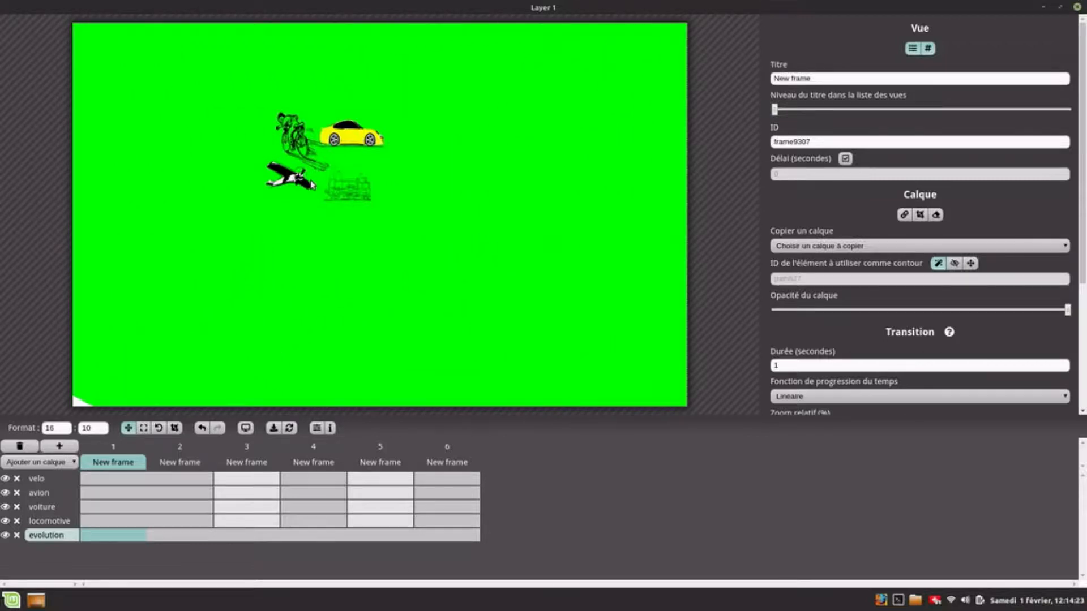
Select the four vehicle layers together in frame 1 and enlarge them to spread across the green background
{"action": "left_click", "coordinate": [119, 478]}
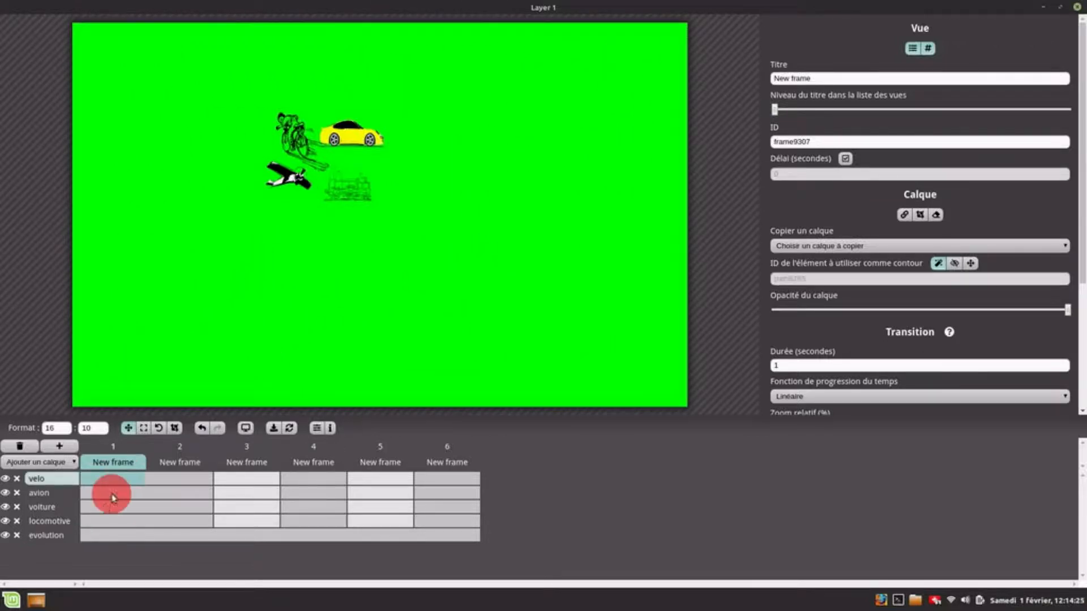
{"action": "left_click", "coordinate": [108, 497]}
{"action": "left_click", "coordinate": [111, 481]}
{"action": "left_click_drag", "start_coordinate": [121, 494], "coordinate": [115, 516]}
{"action": "scroll", "coordinate": [339, 150], "scroll_direction": "up", "scroll_amount": 10}
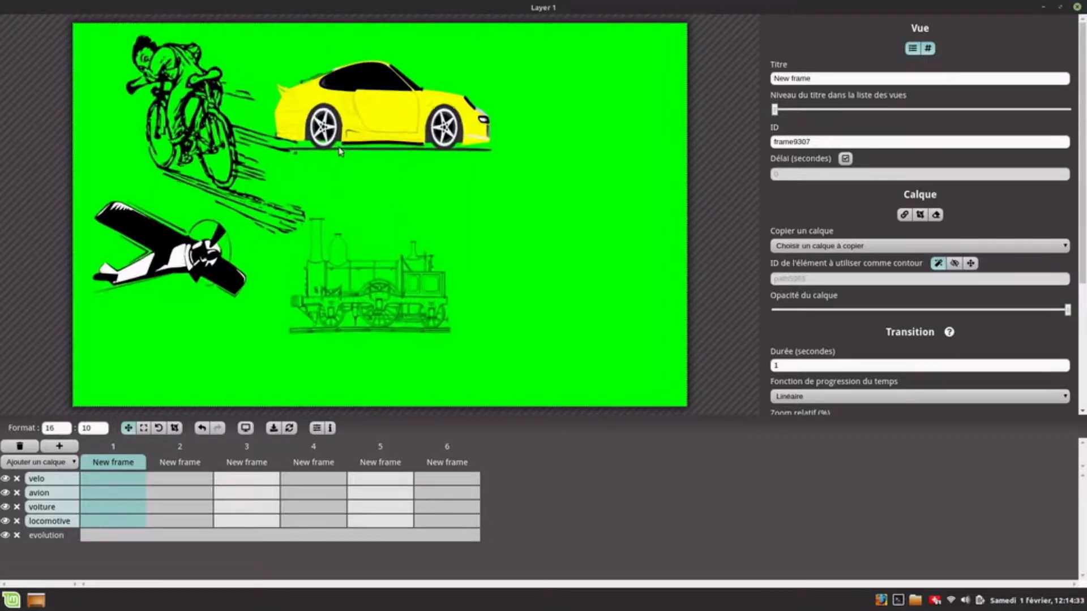
{"action": "scroll", "coordinate": [340, 150], "scroll_direction": "up", "scroll_amount": 5}
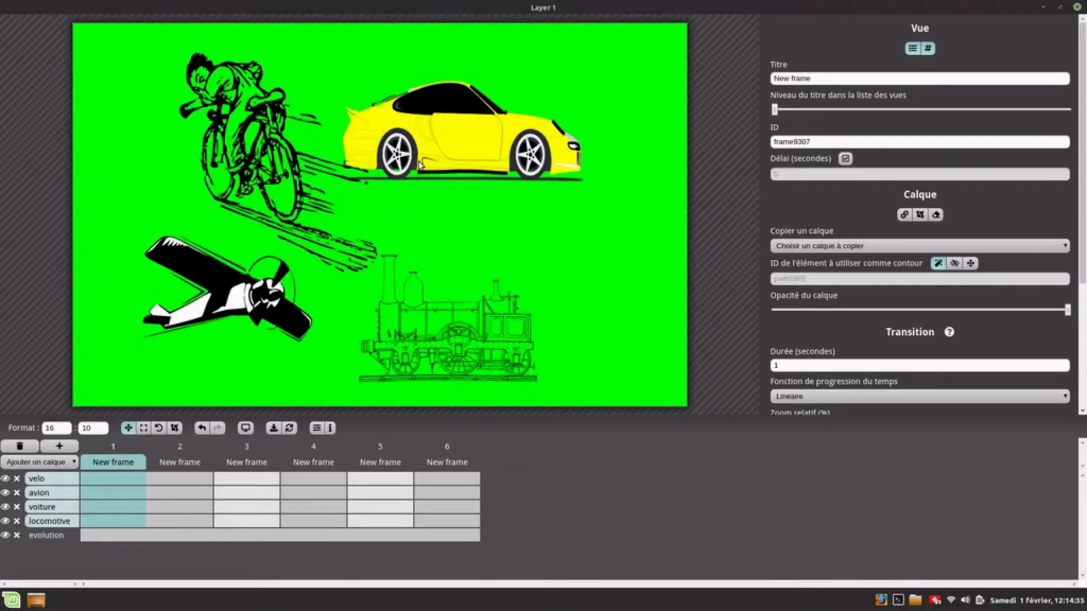
{"action": "scroll", "coordinate": [419, 165], "scroll_direction": "up", "scroll_amount": 2}
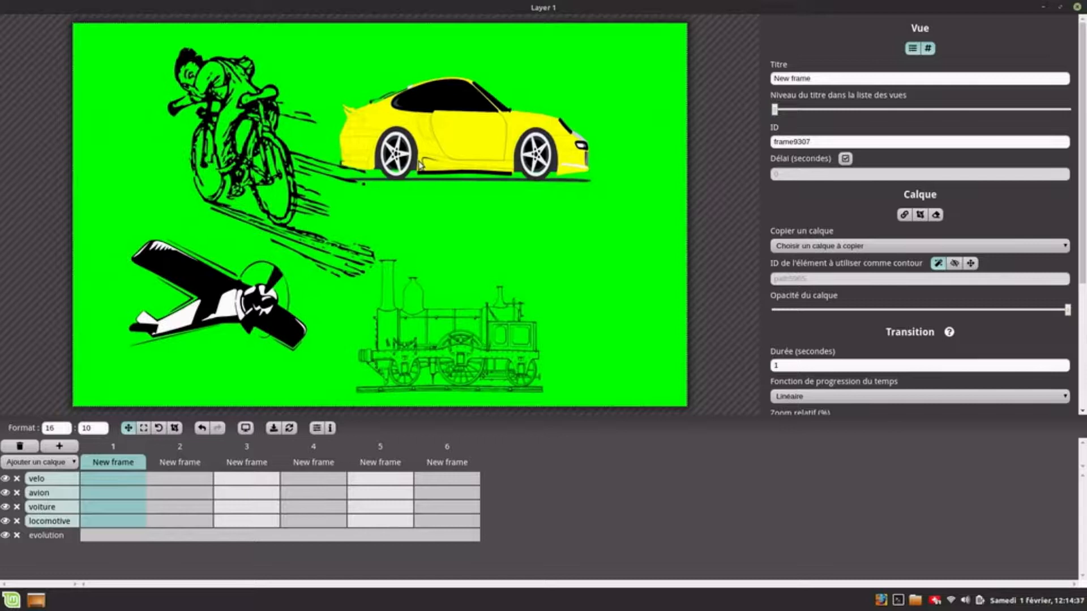
Play through frames 1 to 6 in order to examine how the vehicles change from frame to frame
{"action": "mouse_move", "coordinate": [92, 453]}
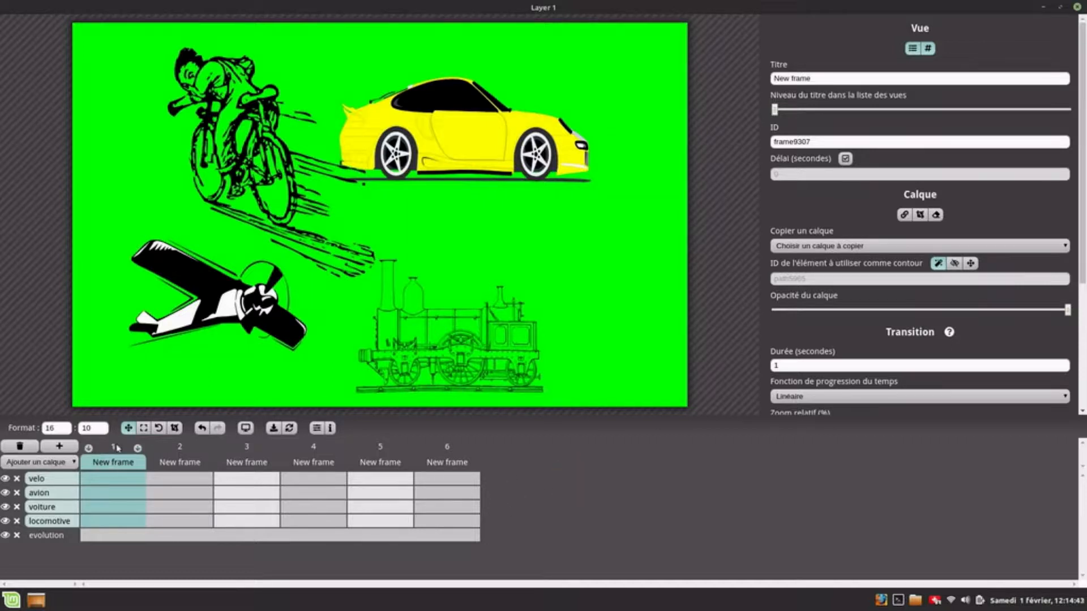
{"action": "left_click", "coordinate": [109, 556]}
{"action": "left_click", "coordinate": [112, 463]}
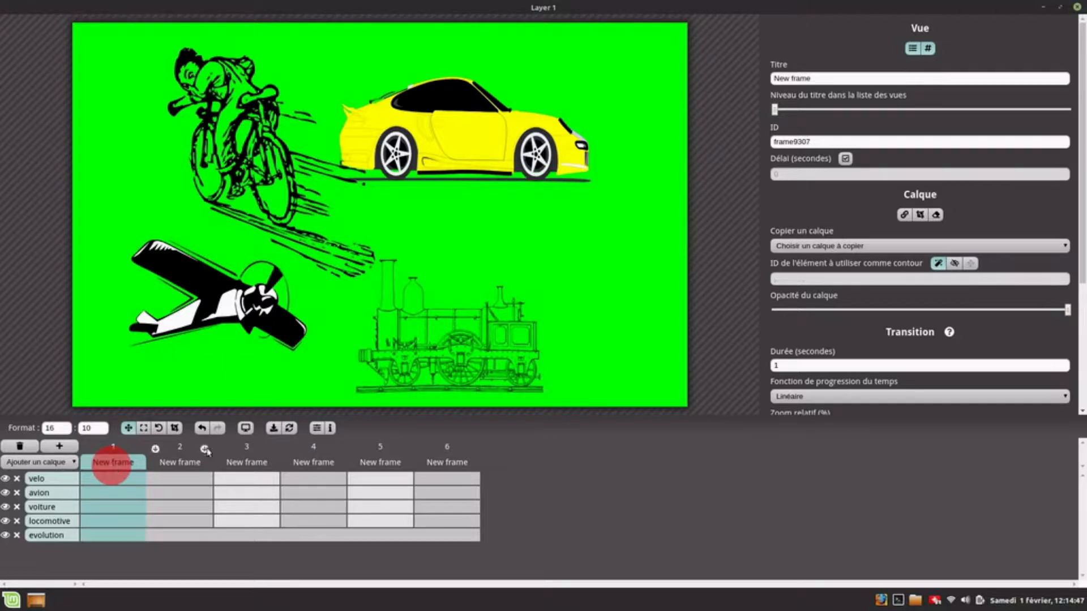
{"action": "left_click", "coordinate": [168, 475]}
{"action": "key", "text": "Right"}
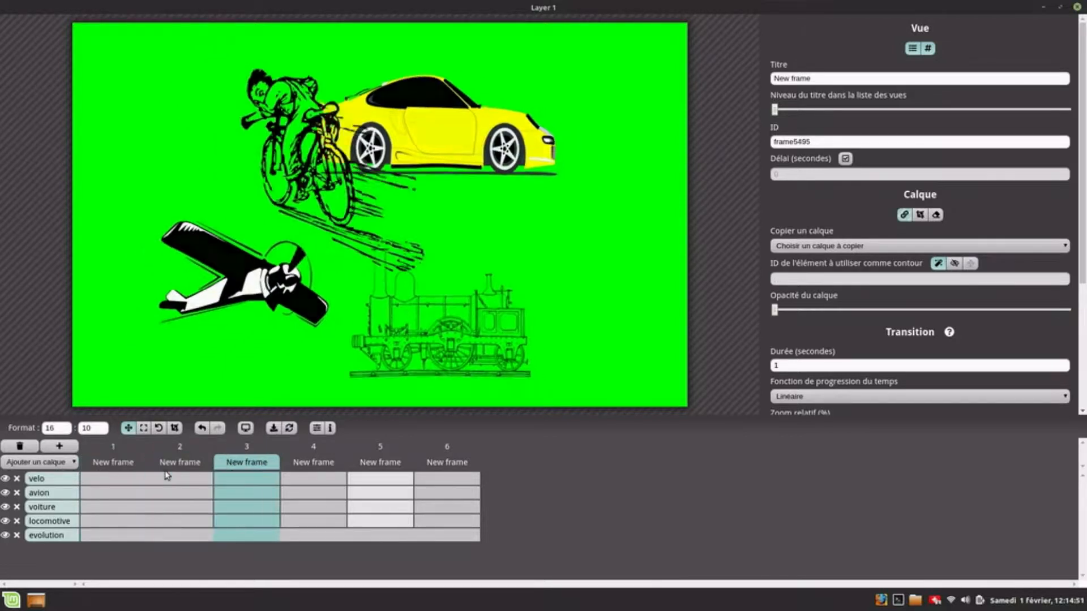
{"action": "key", "text": "Right"}
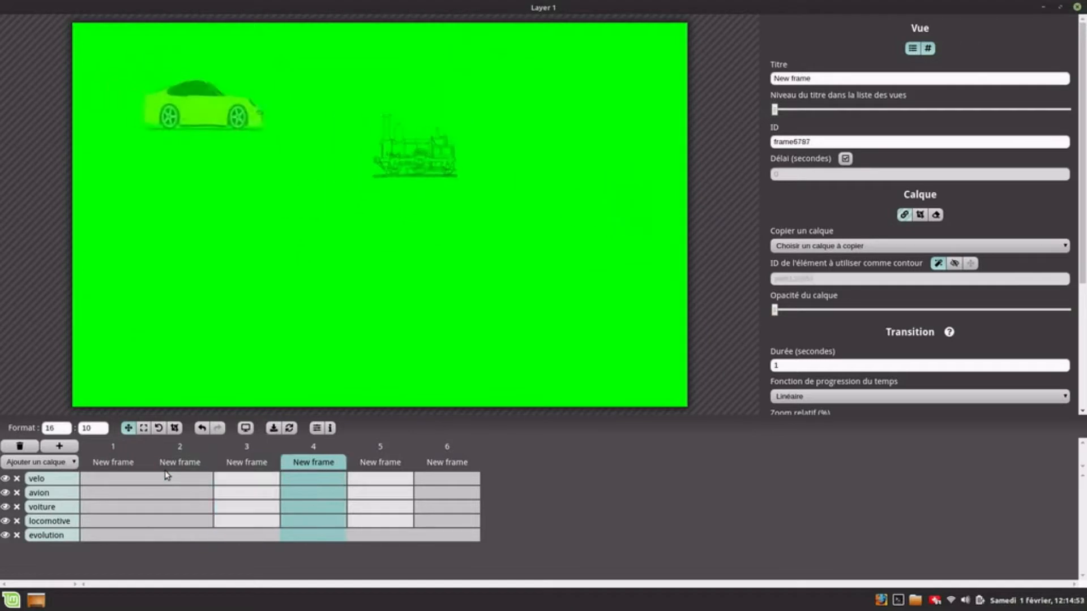
{"action": "key", "text": "Right"}
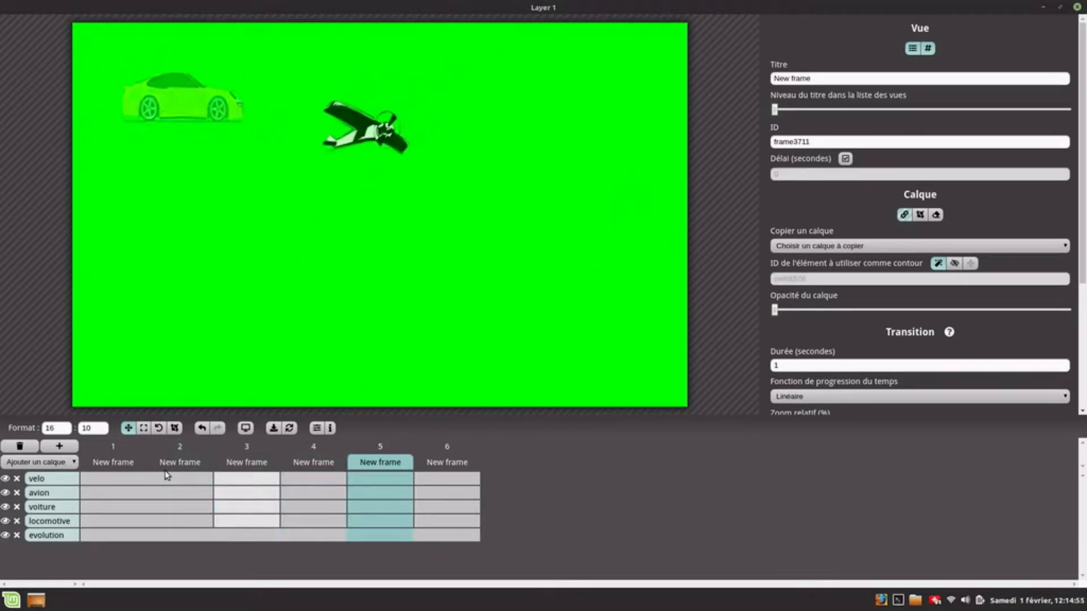
{"action": "key", "text": "Right"}
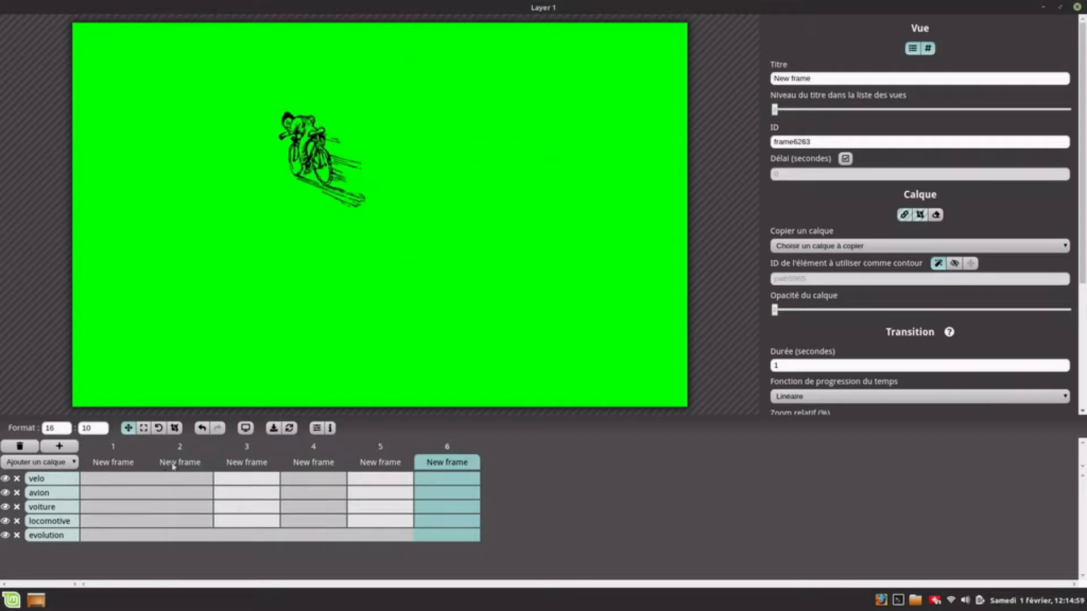
Examine the velo layer in frames 1, 2 and 6, and step back from frame 6 to frame 2 to check the vehicle sizes
{"action": "left_click", "coordinate": [138, 479]}
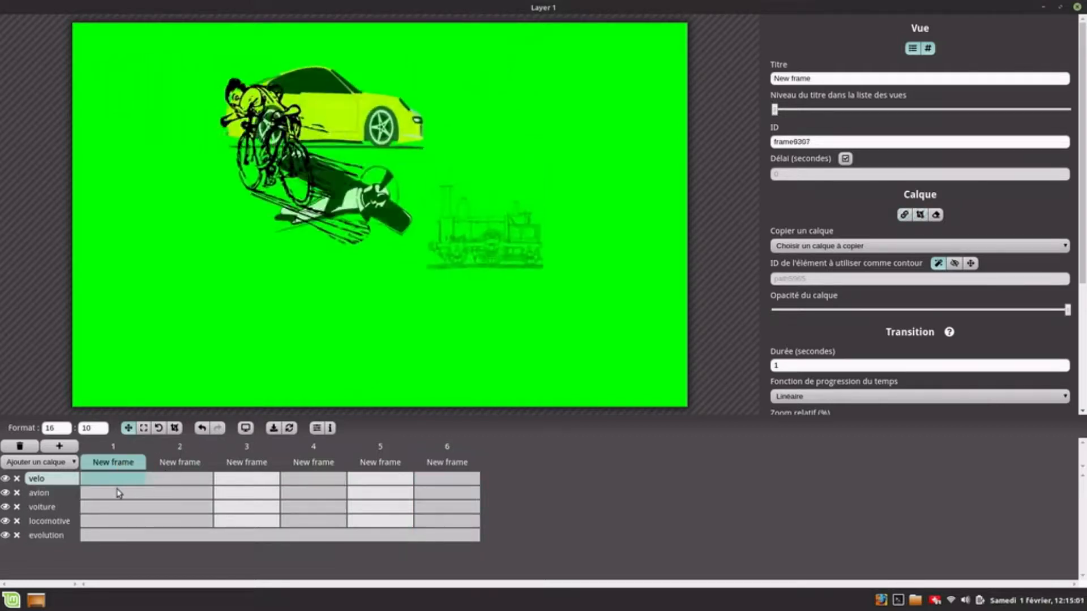
{"action": "left_click", "coordinate": [119, 491]}
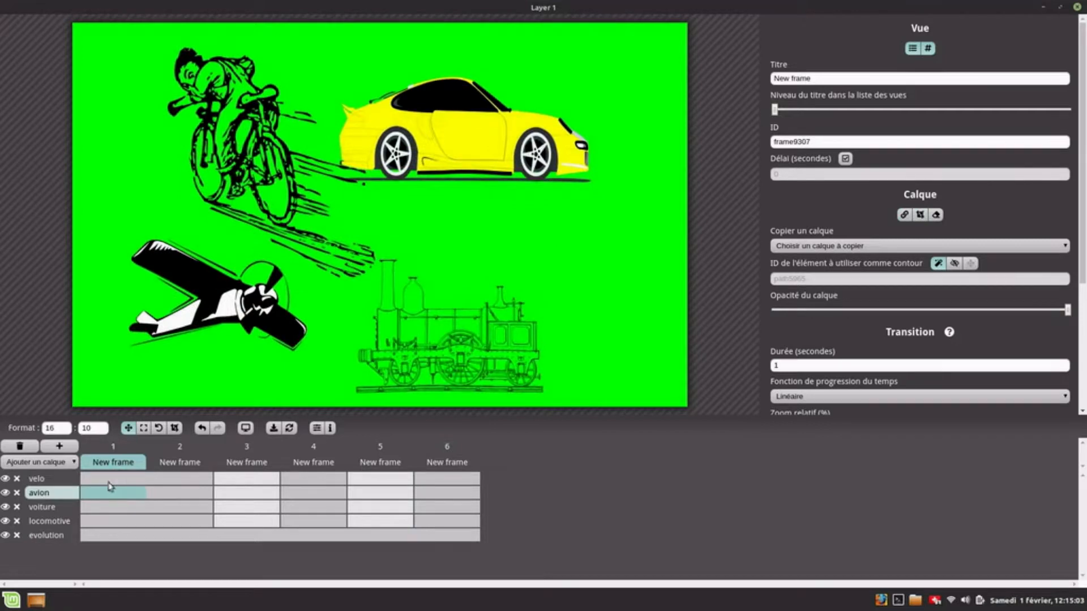
{"action": "left_click", "coordinate": [111, 481]}
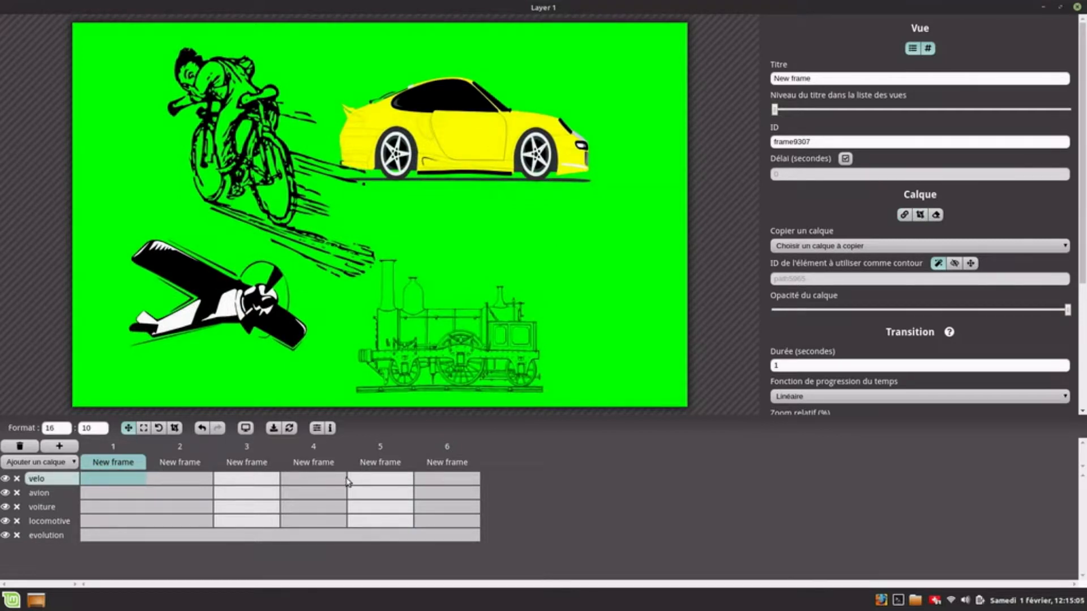
{"action": "left_click", "coordinate": [102, 478]}
{"action": "key", "text": "Right"}
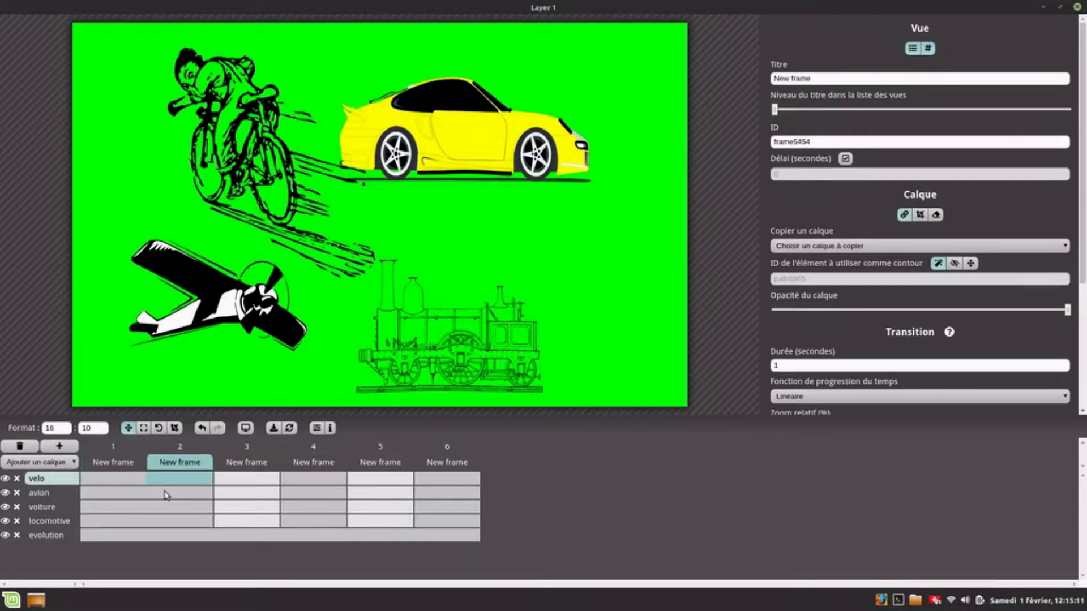
{"action": "left_click", "coordinate": [456, 473]}
{"action": "left_click", "coordinate": [447, 483]}
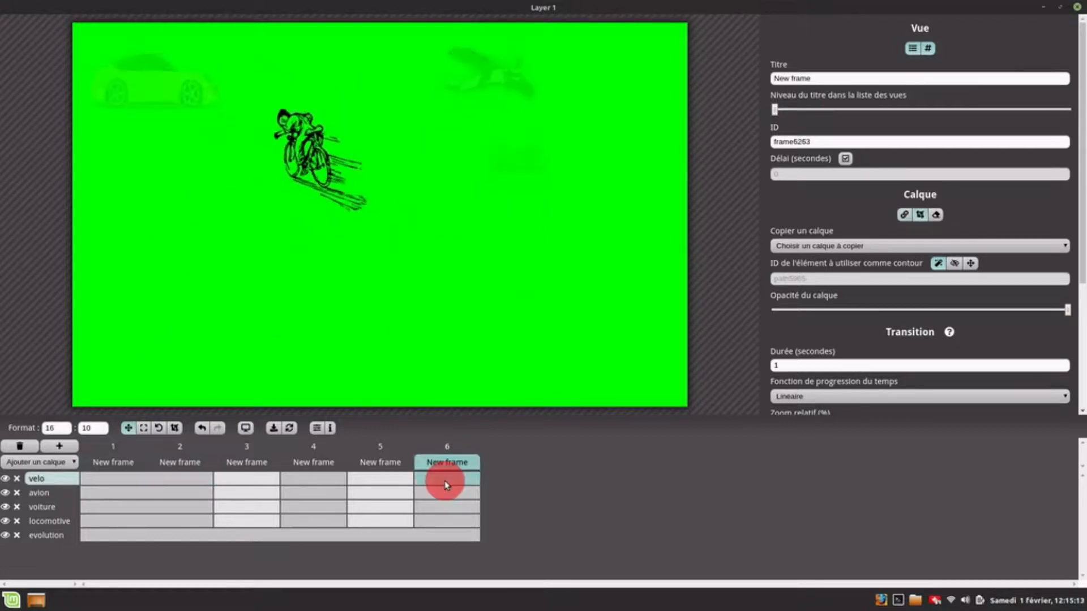
{"action": "key", "text": "Left"}
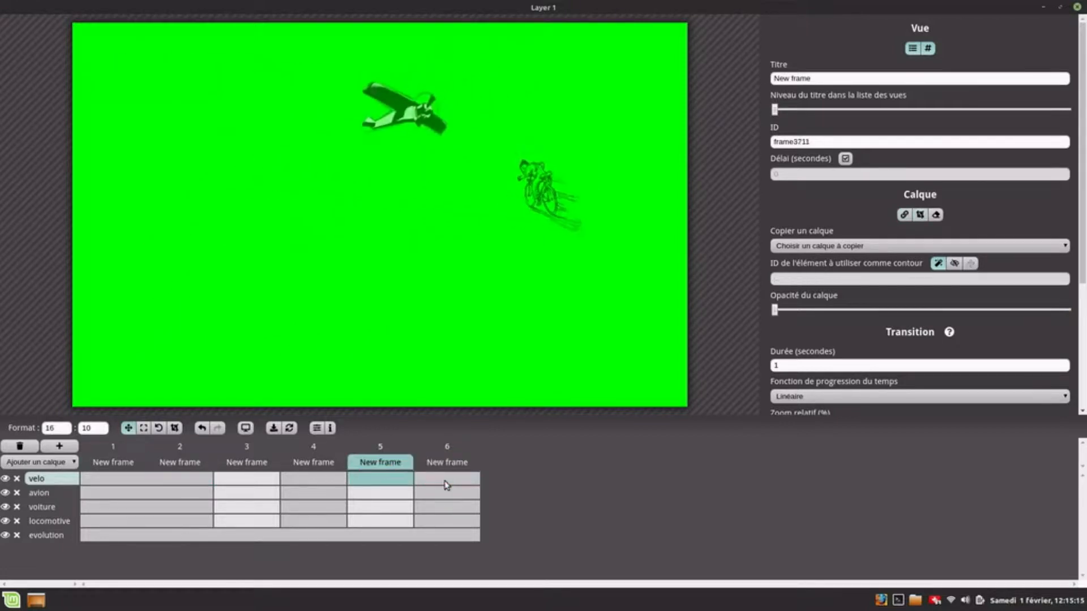
{"action": "key", "text": "Left"}
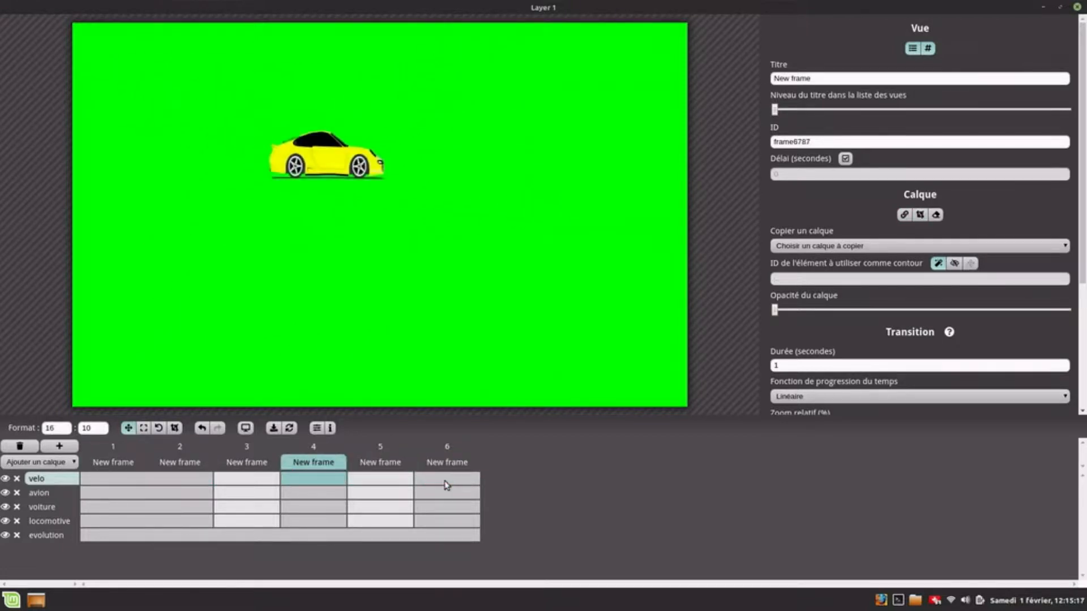
{"action": "key", "text": "Left"}
{"action": "key", "text": "Left"}
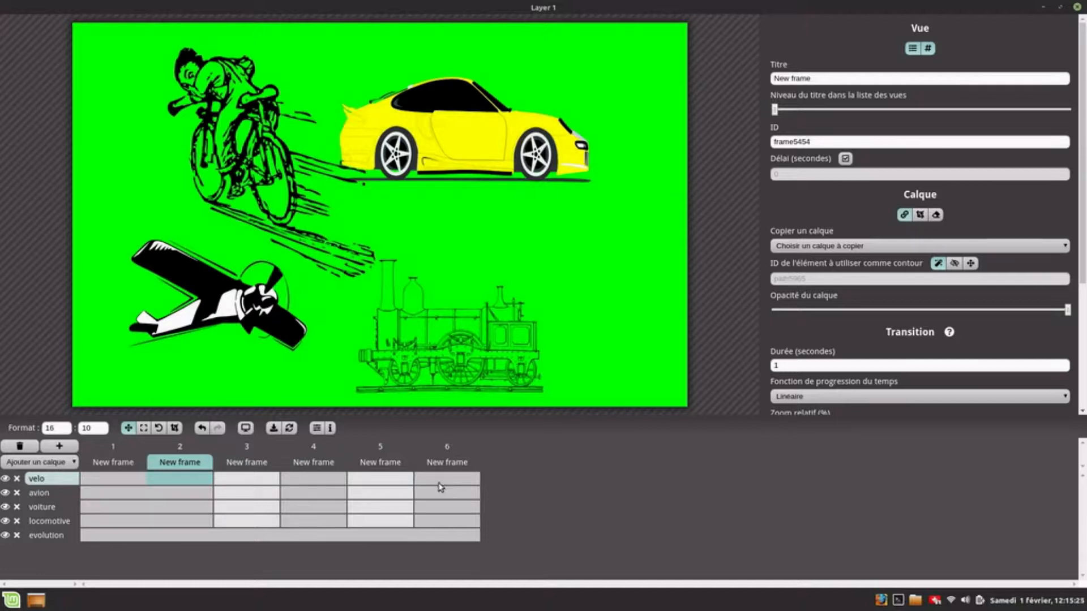
Enlarge and centre the bicycle on the velo layer in frame 6 and the airplane on the avion layer in frame 5
{"action": "left_click", "coordinate": [438, 482]}
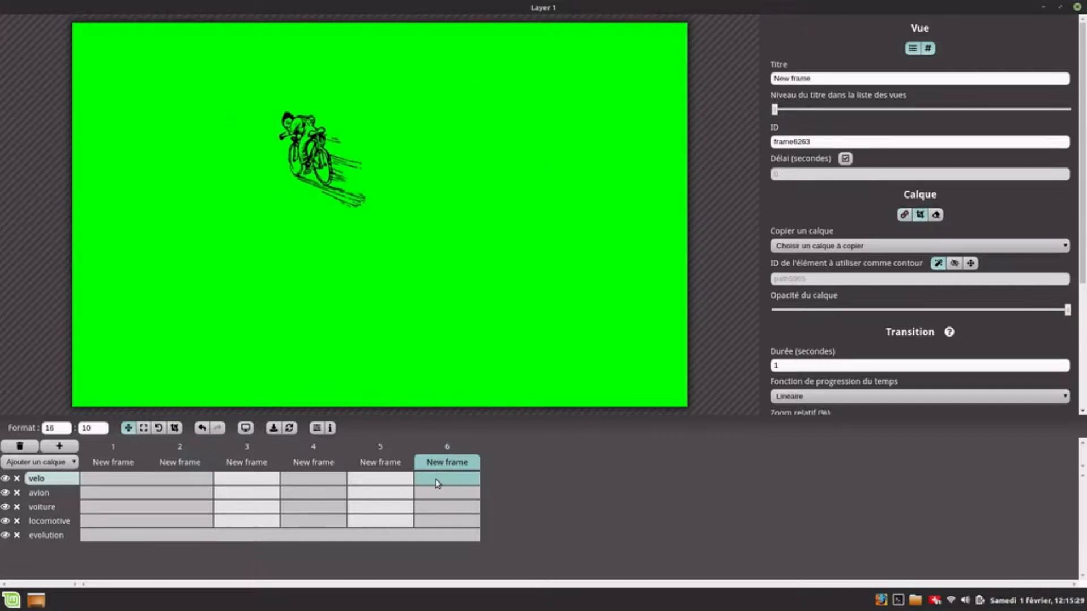
{"action": "scroll", "coordinate": [326, 161], "scroll_direction": "up", "scroll_amount": 5}
{"action": "left_click_drag", "start_coordinate": [326, 164], "coordinate": [388, 221]}
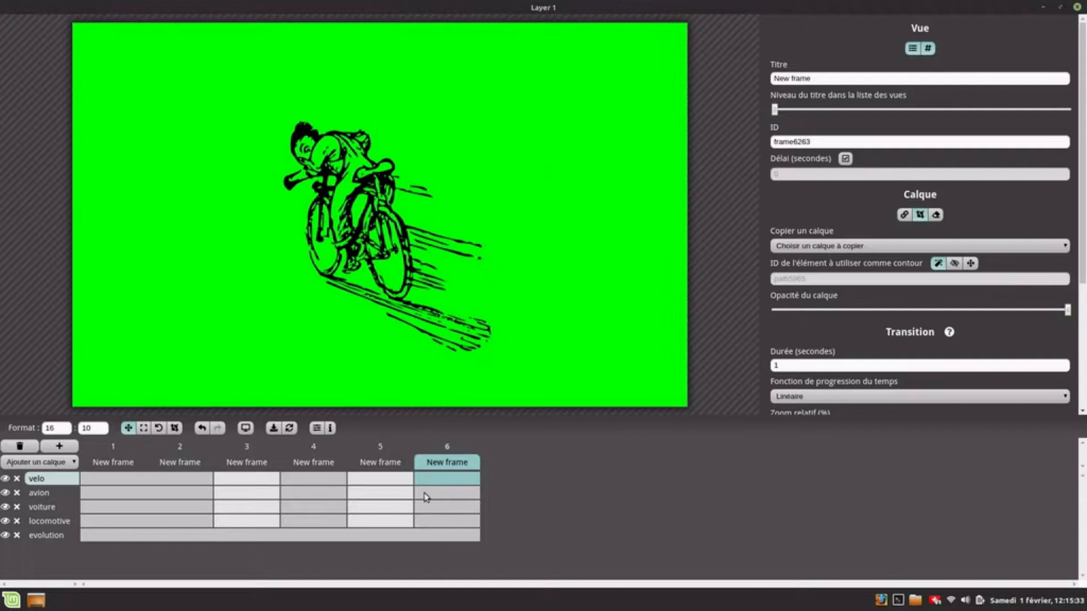
{"action": "left_click", "coordinate": [390, 496]}
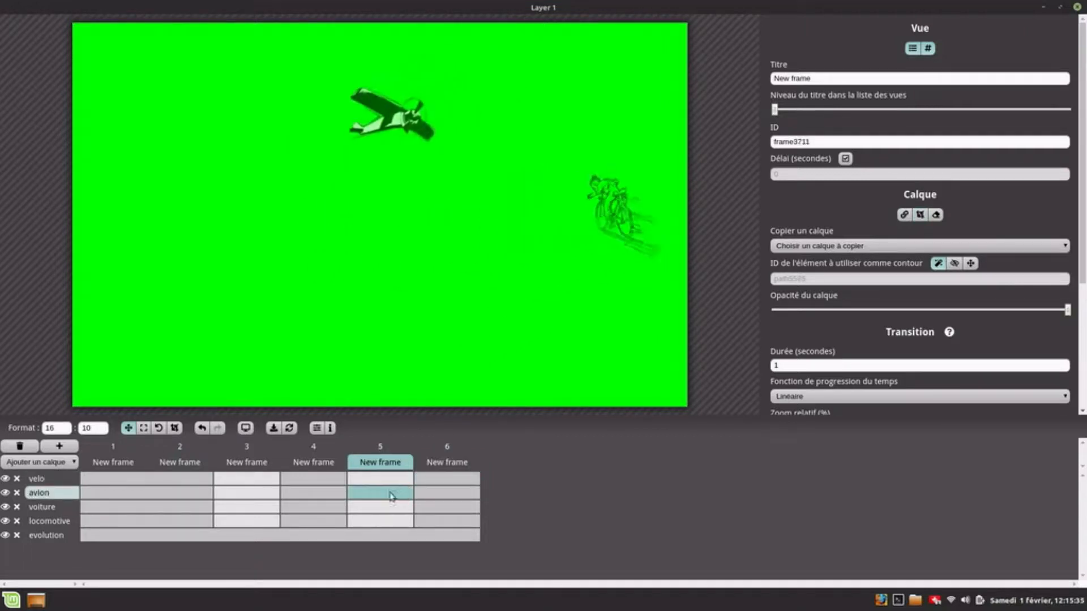
{"action": "left_click_drag", "start_coordinate": [349, 119], "coordinate": [405, 247]}
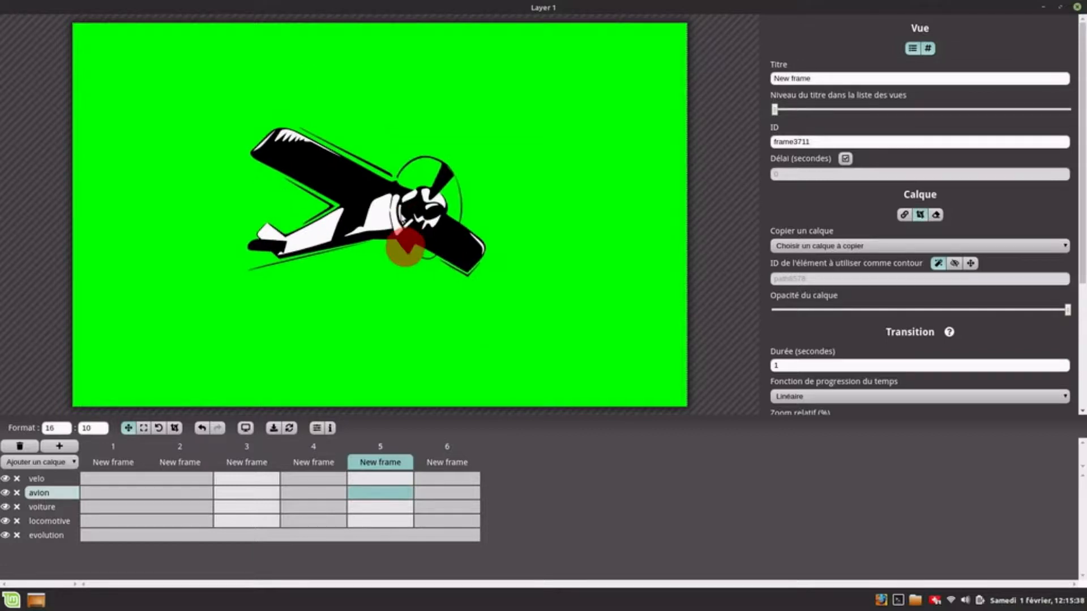
Enlarge the car on the voiture layer in frame 4 and the locomotive on its layer in frame 3, centring the locomotive
{"action": "left_click", "coordinate": [321, 506]}
{"action": "scroll", "coordinate": [348, 170], "scroll_direction": "up", "scroll_amount": 10}
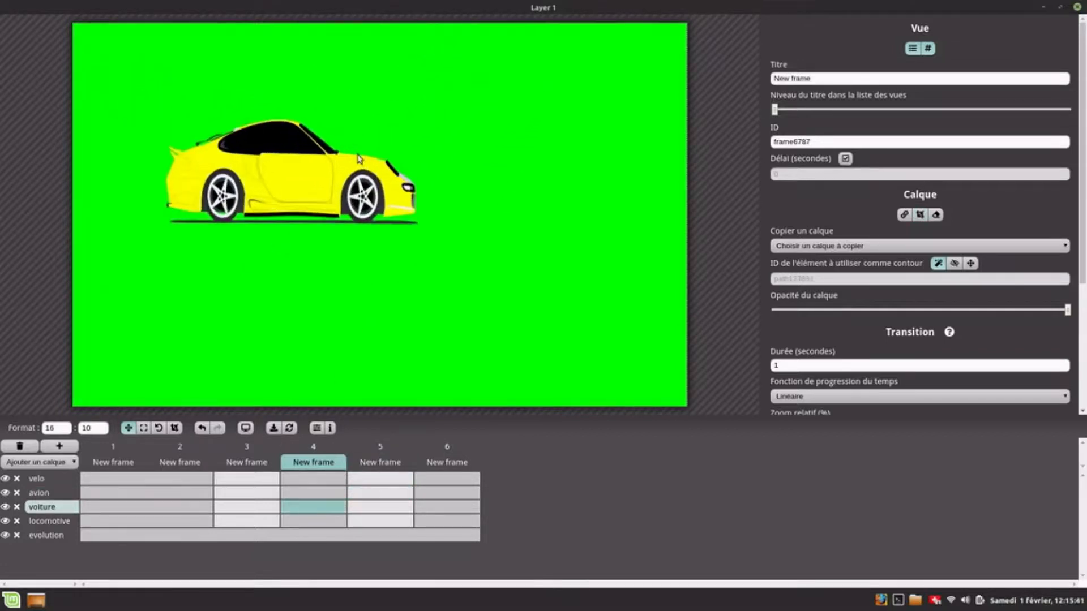
{"action": "left_click", "coordinate": [244, 521]}
{"action": "left_click_drag", "start_coordinate": [282, 211], "coordinate": [412, 242]}
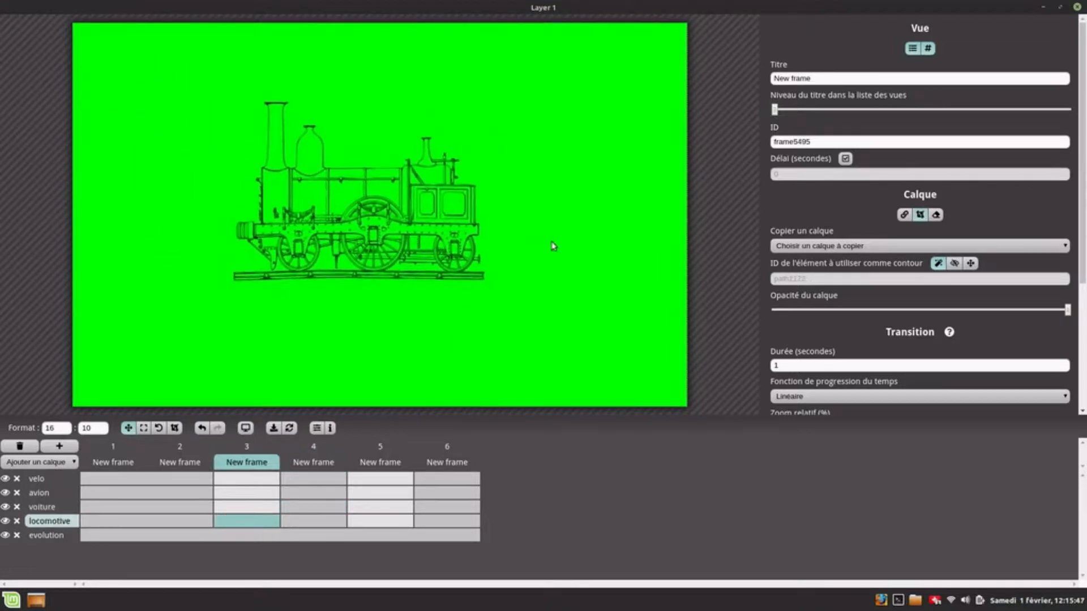
Review the frames backwards from 6 to 1 to check the enlarged vehicles, and inspect the evolution layer in the first frames
{"action": "key", "text": "Left"}
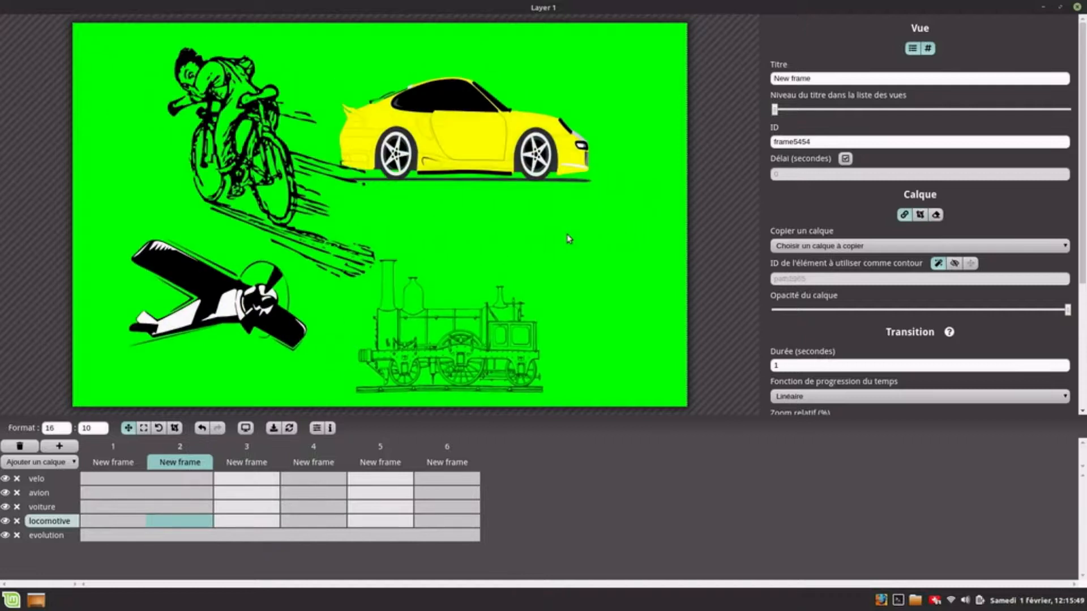
{"action": "key", "text": "Left"}
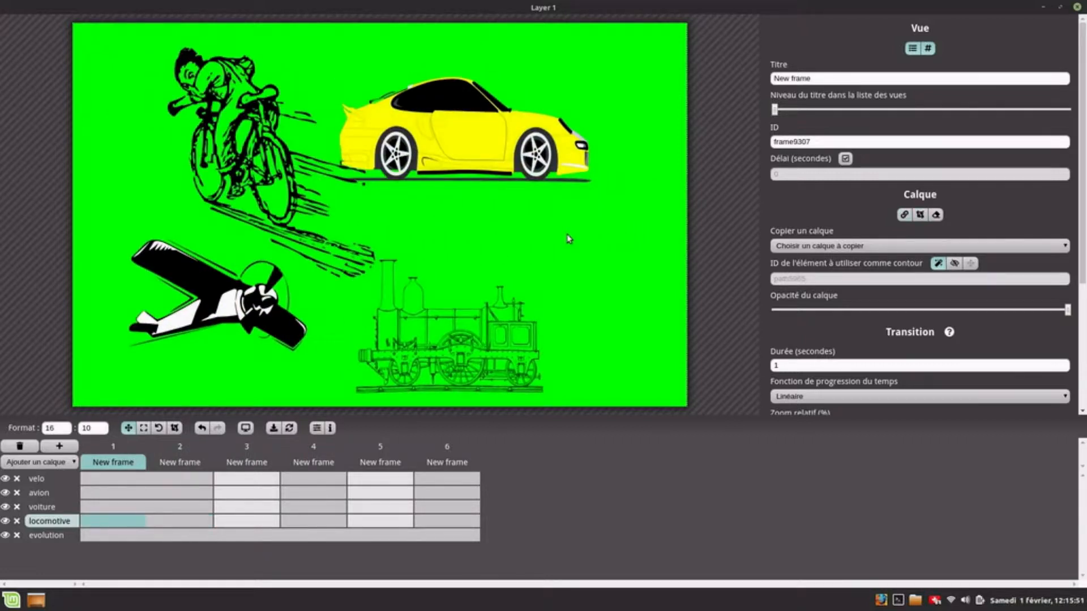
{"action": "left_click", "coordinate": [121, 535]}
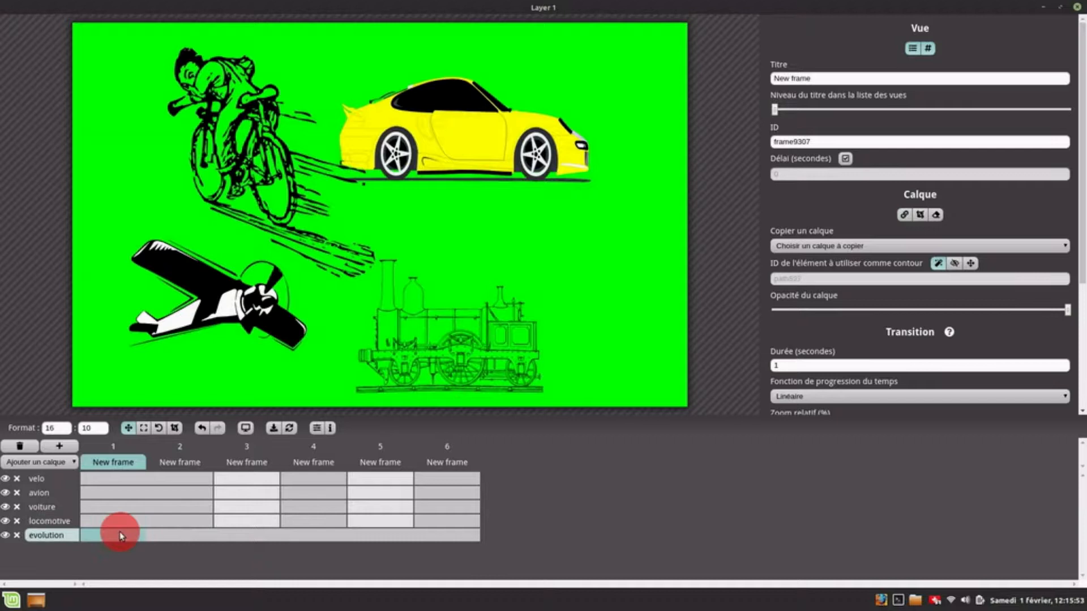
{"action": "left_click", "coordinate": [196, 533]}
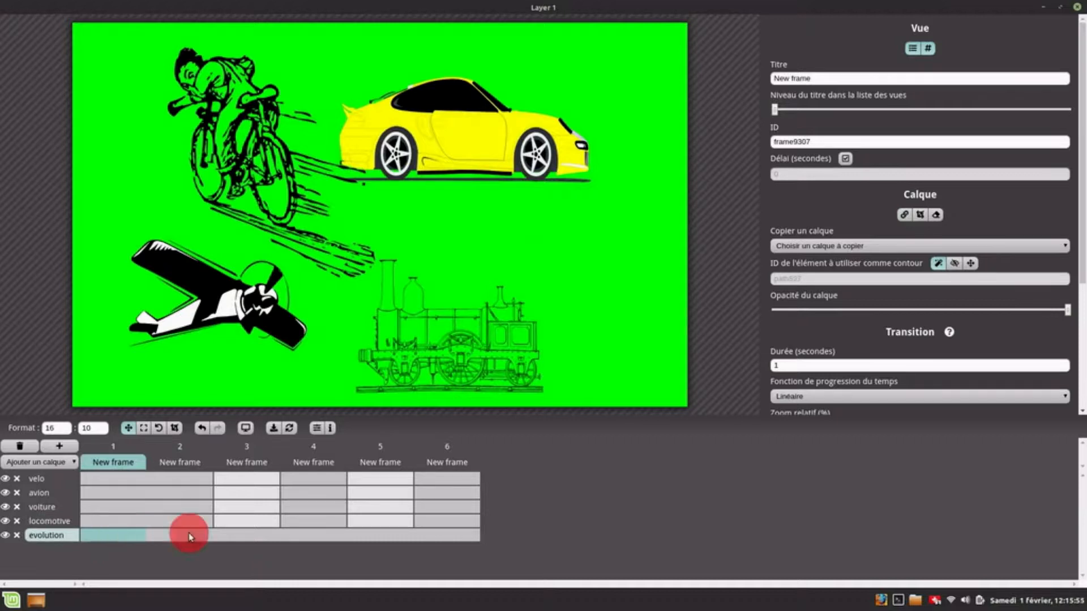
{"action": "left_click", "coordinate": [466, 480]}
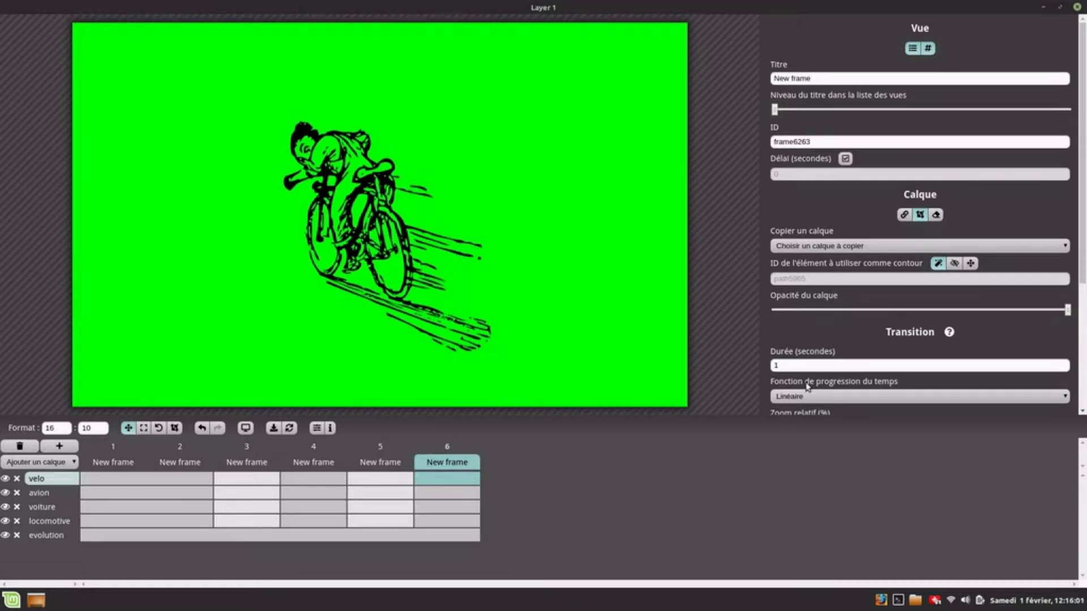
{"action": "key", "text": "Left"}
{"action": "key", "text": "Left"}
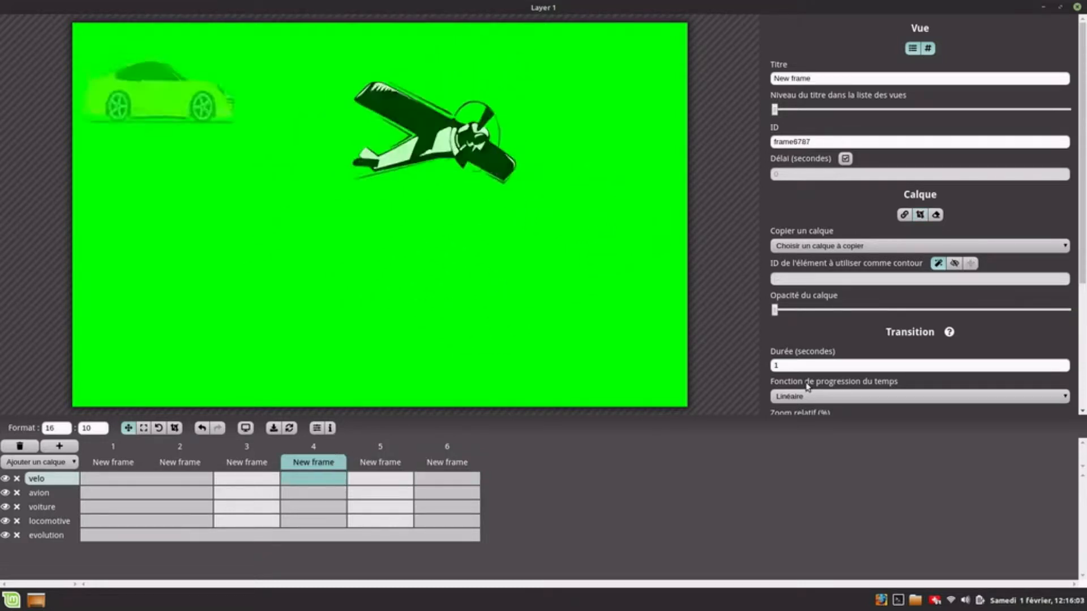
{"action": "key", "text": "Left"}
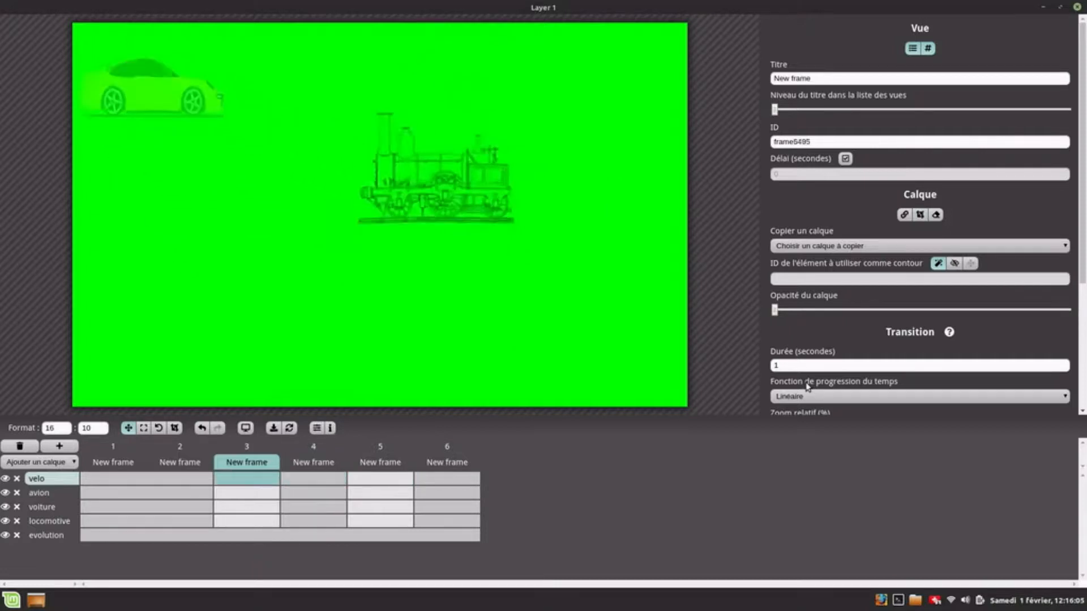
{"action": "key", "text": "Left"}
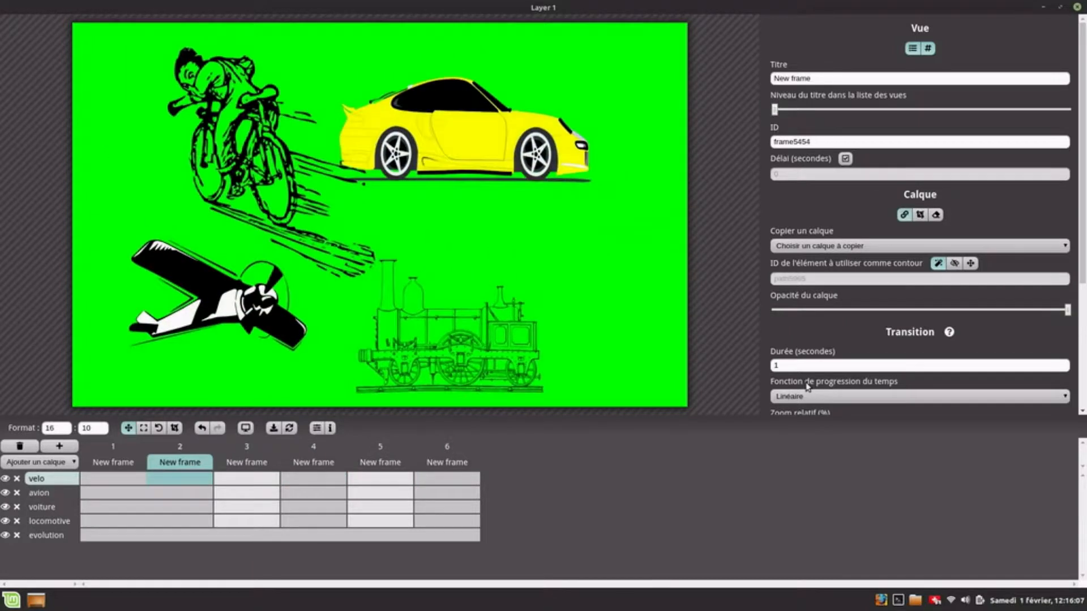
{"action": "key", "text": "Left"}
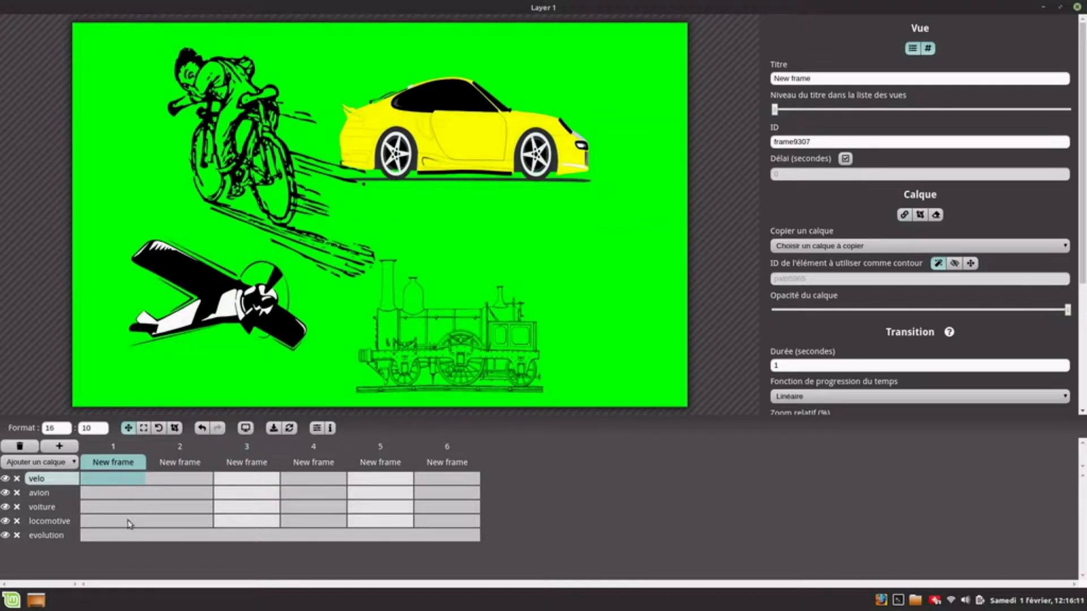
Reframe the evolution layer in frame 1 so that the whole word "evolution" spans the upper half of the view
{"action": "left_click", "coordinate": [108, 538]}
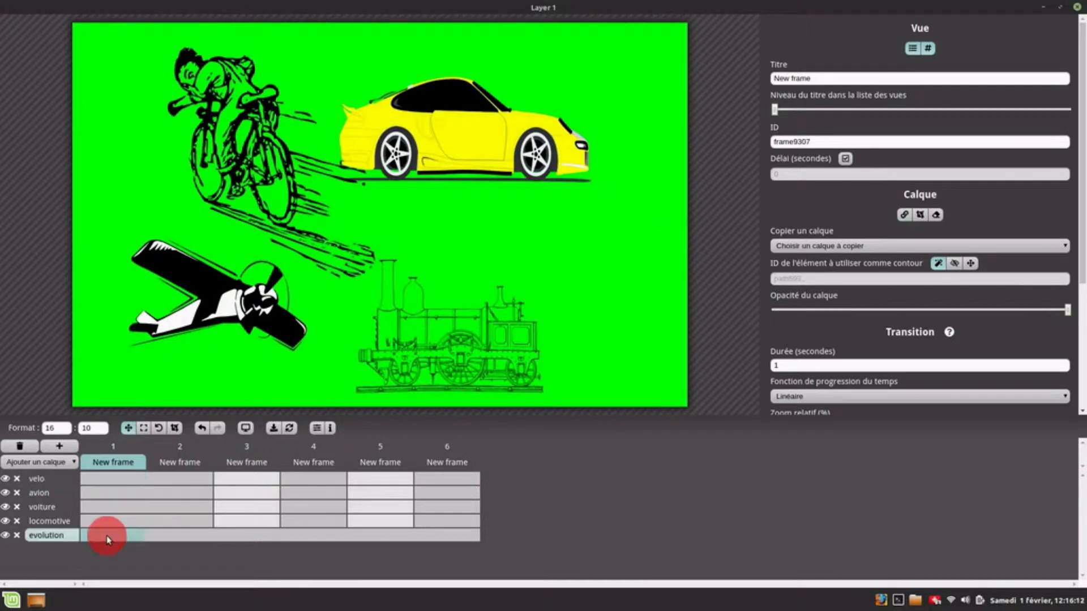
{"action": "left_click", "coordinate": [175, 534]}
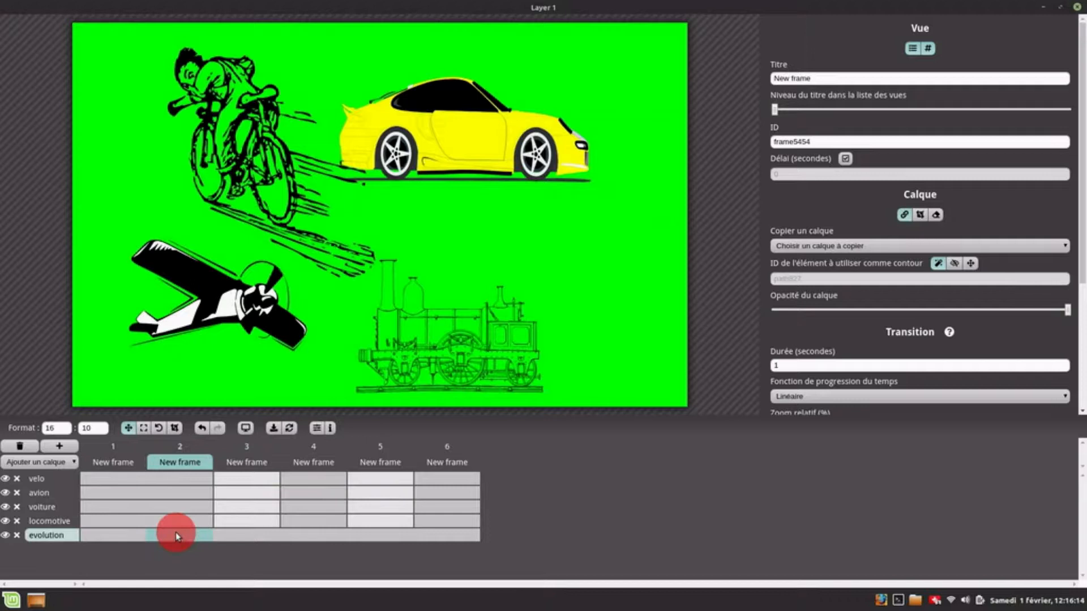
{"action": "left_click", "coordinate": [125, 467]}
{"action": "left_click", "coordinate": [116, 534]}
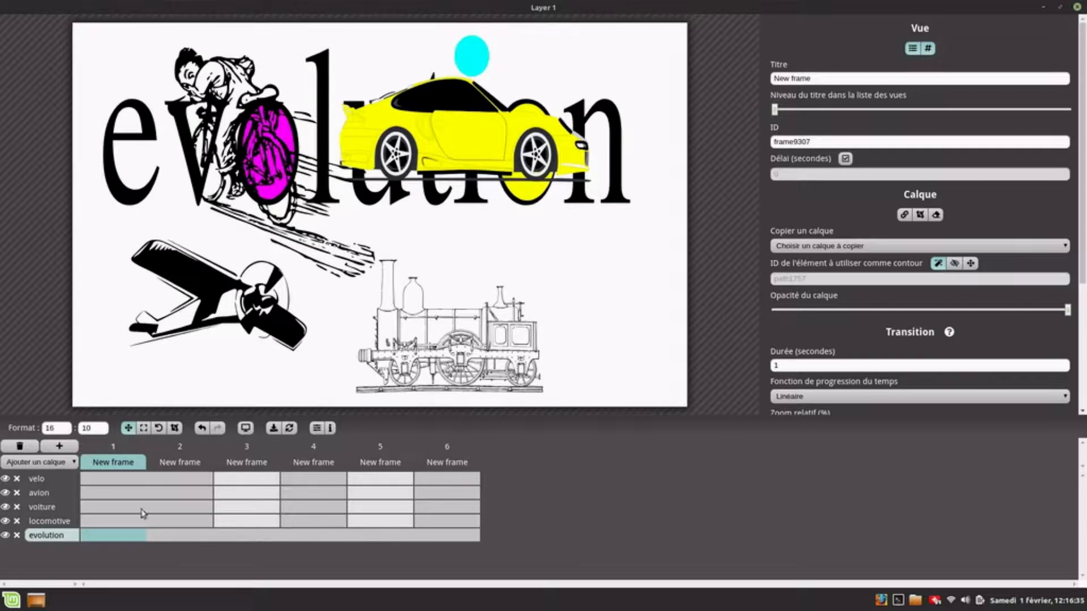
Hide the bicycle in frame 1 by setting the velo layer's opacity to its minimum
{"action": "left_click", "coordinate": [115, 518]}
{"action": "left_click", "coordinate": [111, 511]}
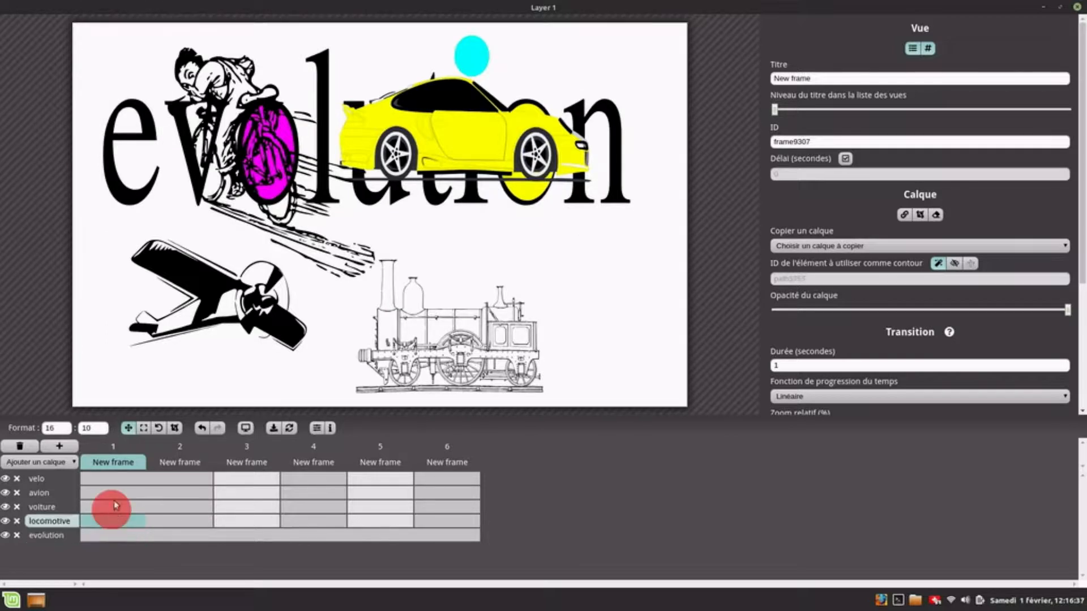
{"action": "left_click", "coordinate": [117, 506]}
{"action": "left_click", "coordinate": [119, 483]}
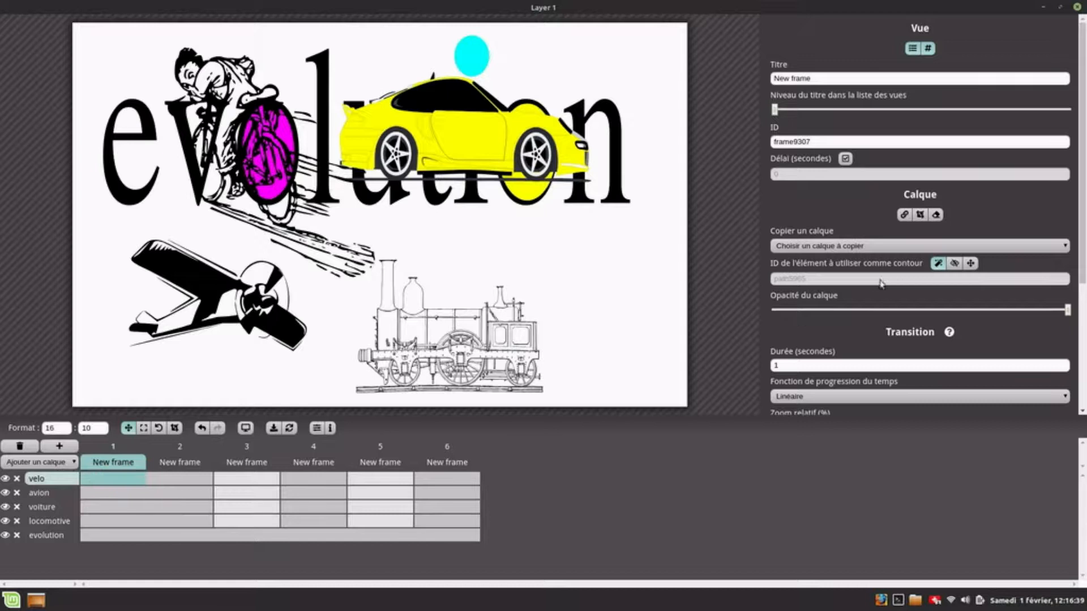
{"action": "left_click", "coordinate": [773, 310]}
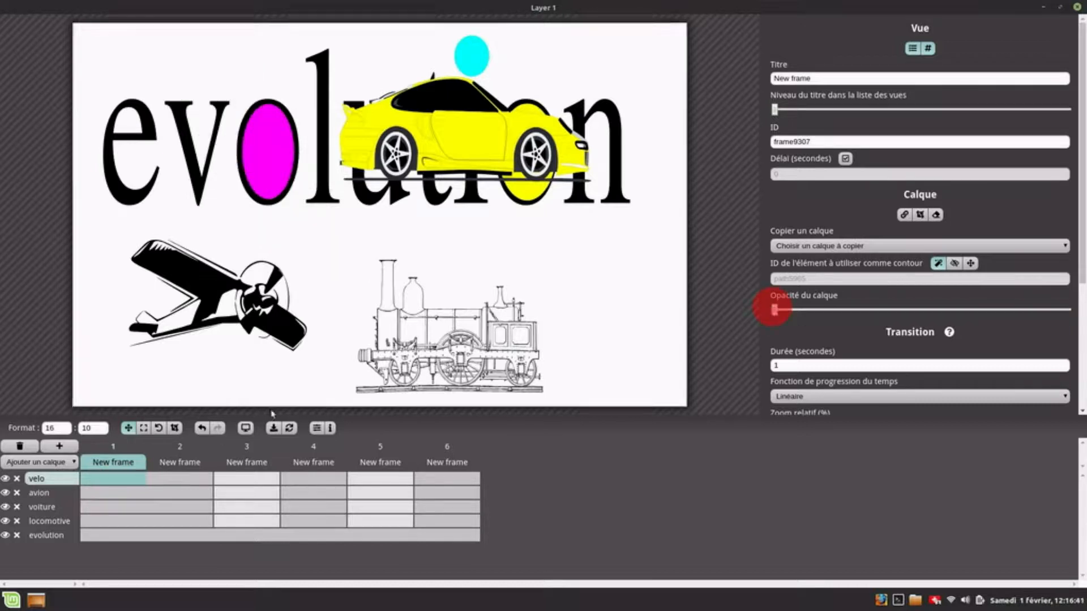
Hide the airplane, car and locomotive in frame 1 by setting the avion, voiture and locomotive layers' opacity to the minimum
{"action": "left_click", "coordinate": [108, 493]}
{"action": "left_click", "coordinate": [773, 311]}
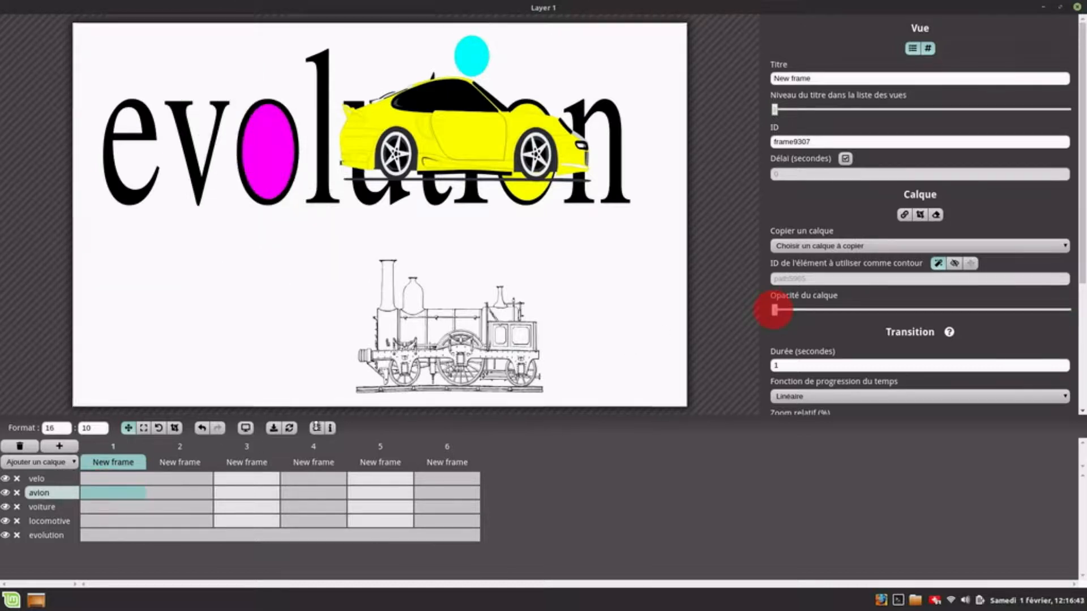
{"action": "left_click", "coordinate": [115, 507]}
{"action": "left_click", "coordinate": [773, 311]}
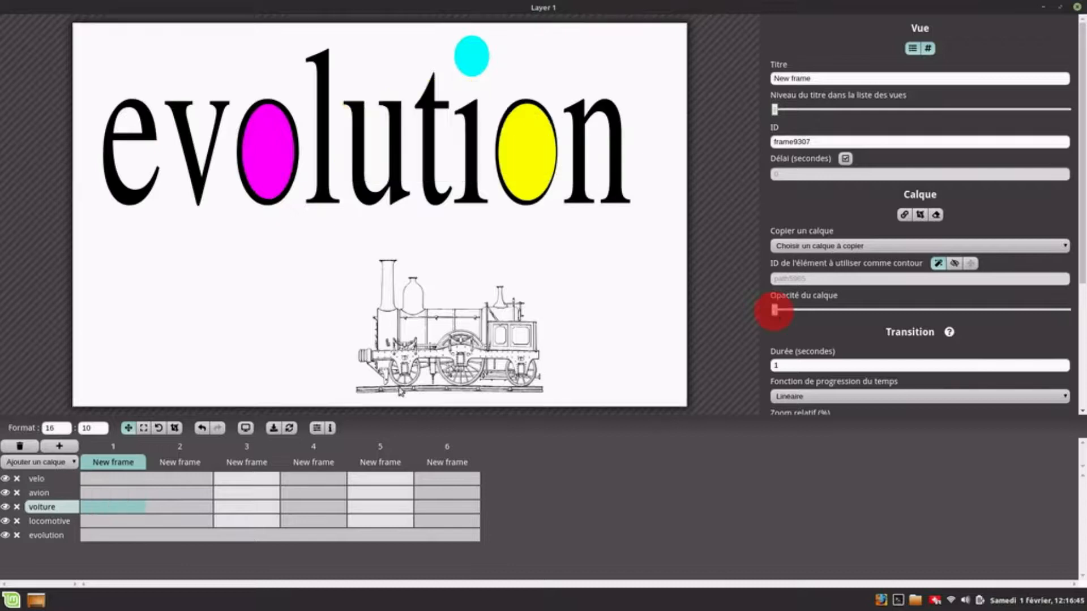
{"action": "left_click", "coordinate": [115, 518]}
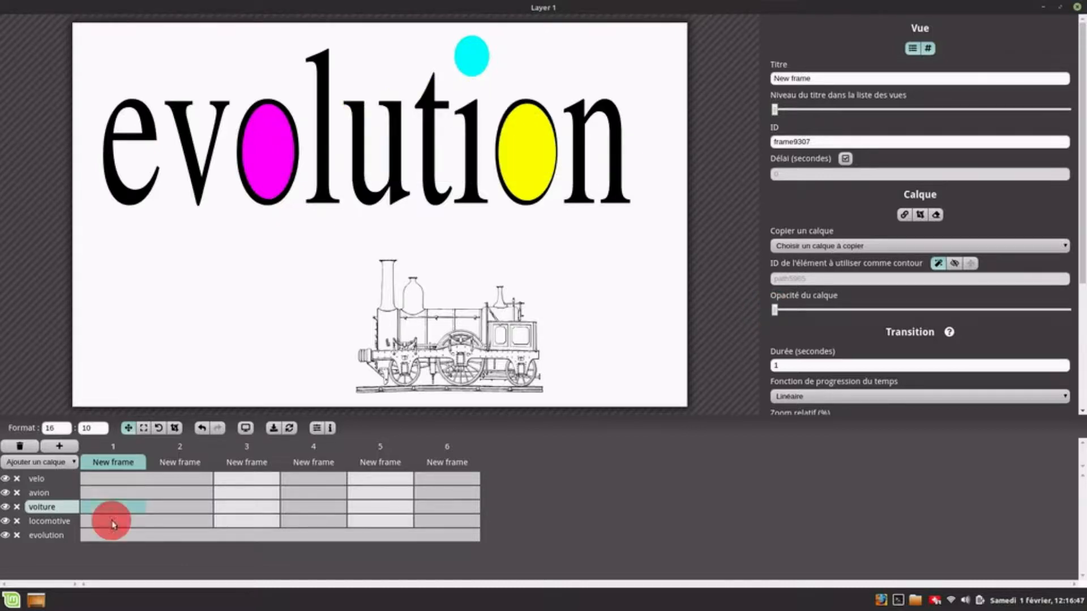
{"action": "left_click", "coordinate": [773, 311]}
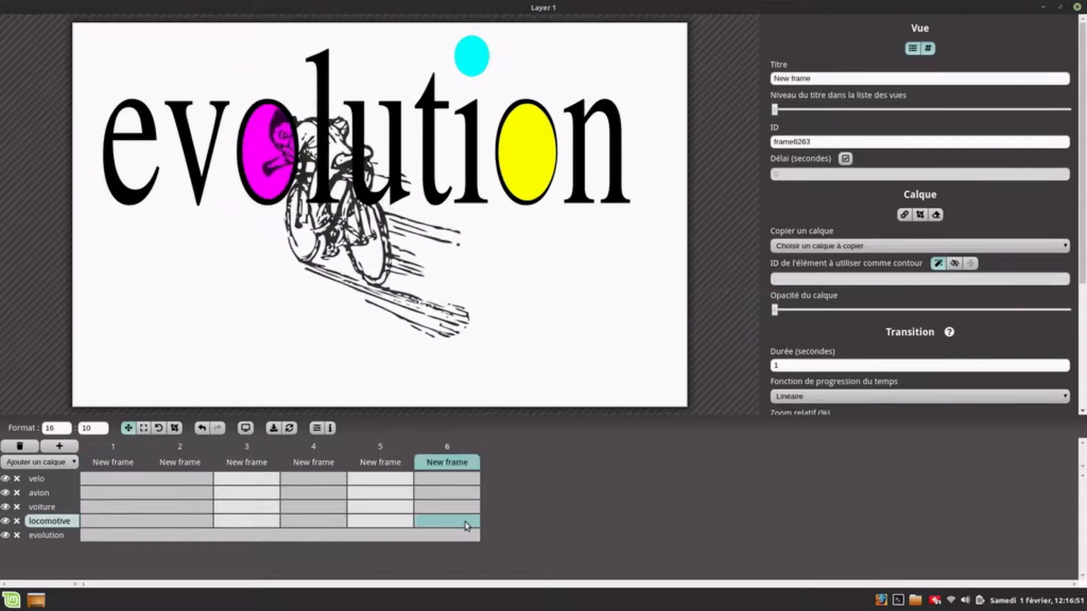
Hide the word "evolution" in frames 6 and 5 by setting the evolution layer's opacity to the minimum
{"action": "left_click", "coordinate": [456, 539]}
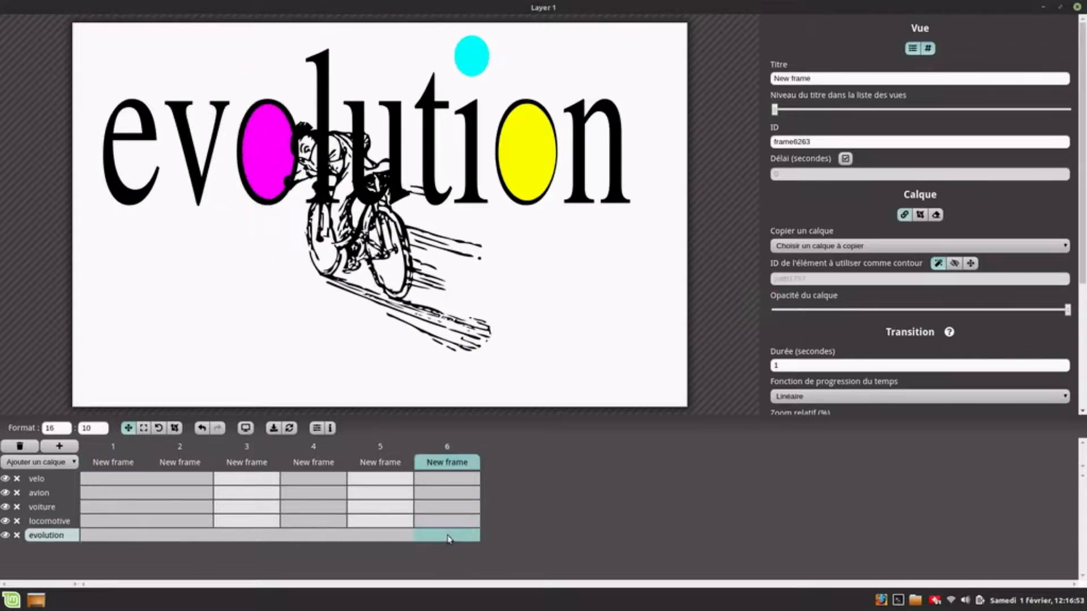
{"action": "left_click", "coordinate": [450, 521]}
{"action": "left_click", "coordinate": [450, 534]}
{"action": "left_click", "coordinate": [453, 463]}
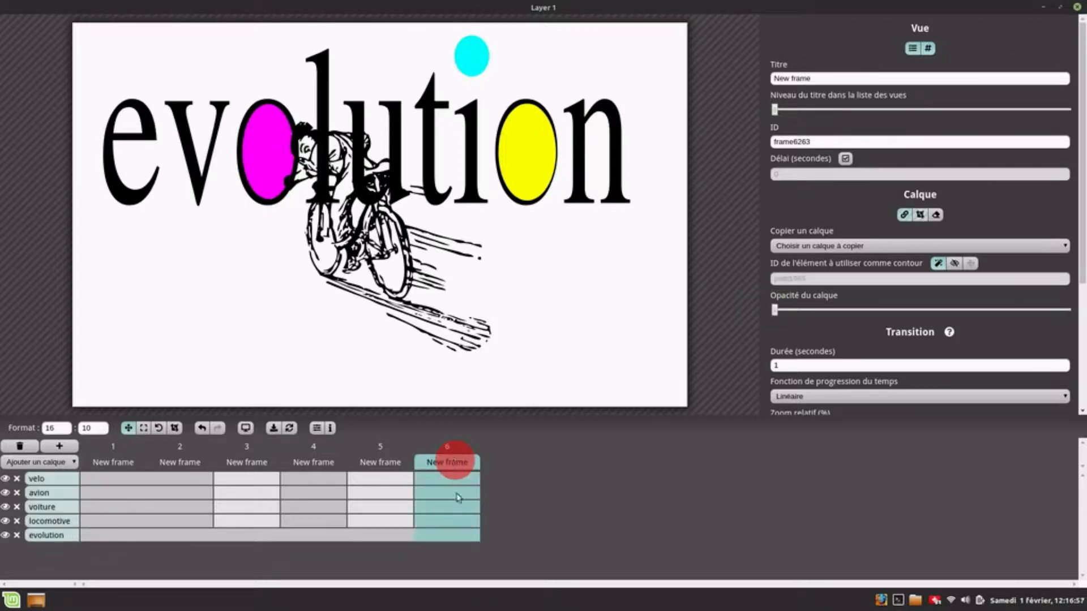
{"action": "left_click", "coordinate": [442, 535]}
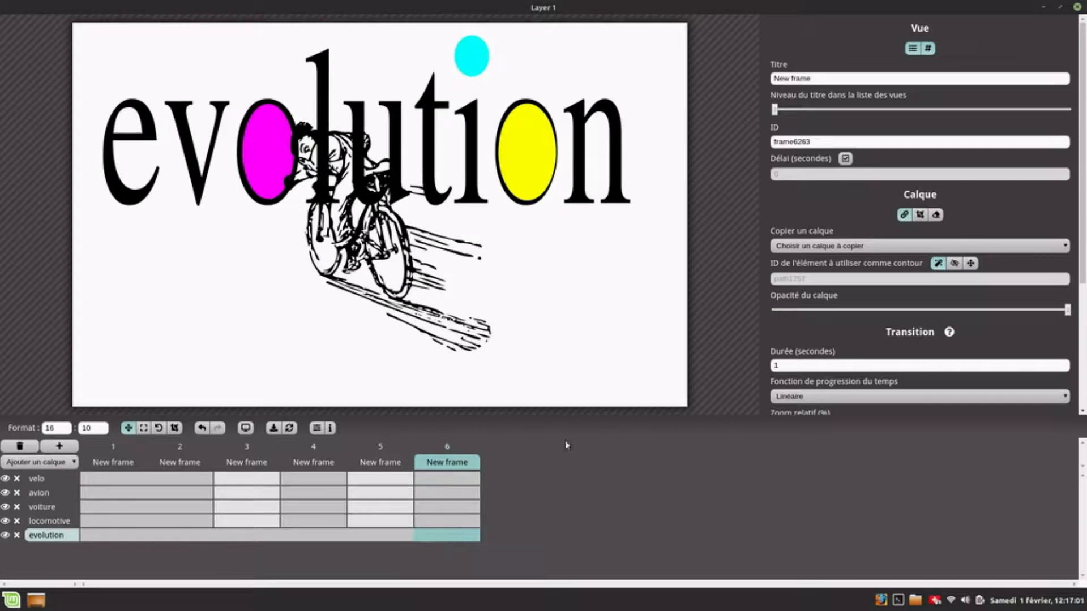
{"action": "left_click", "coordinate": [773, 310]}
{"action": "left_click", "coordinate": [384, 533]}
{"action": "left_click", "coordinate": [767, 310]}
{"action": "left_click", "coordinate": [775, 309]}
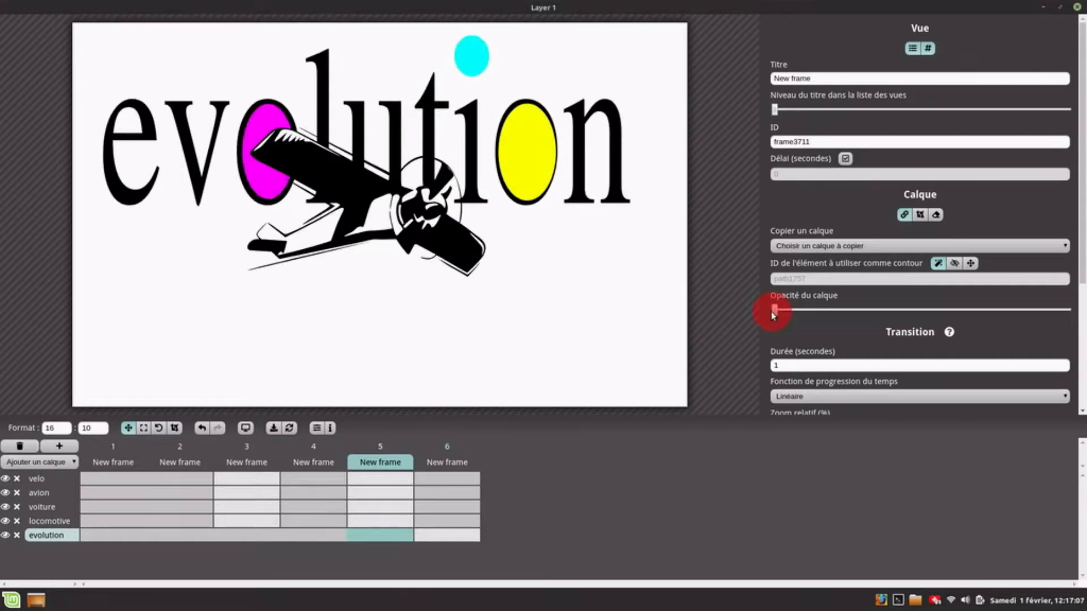
Set the evolution layer's opacity to the minimum in frames 4, 3 and 2 as well
{"action": "left_click", "coordinate": [325, 535]}
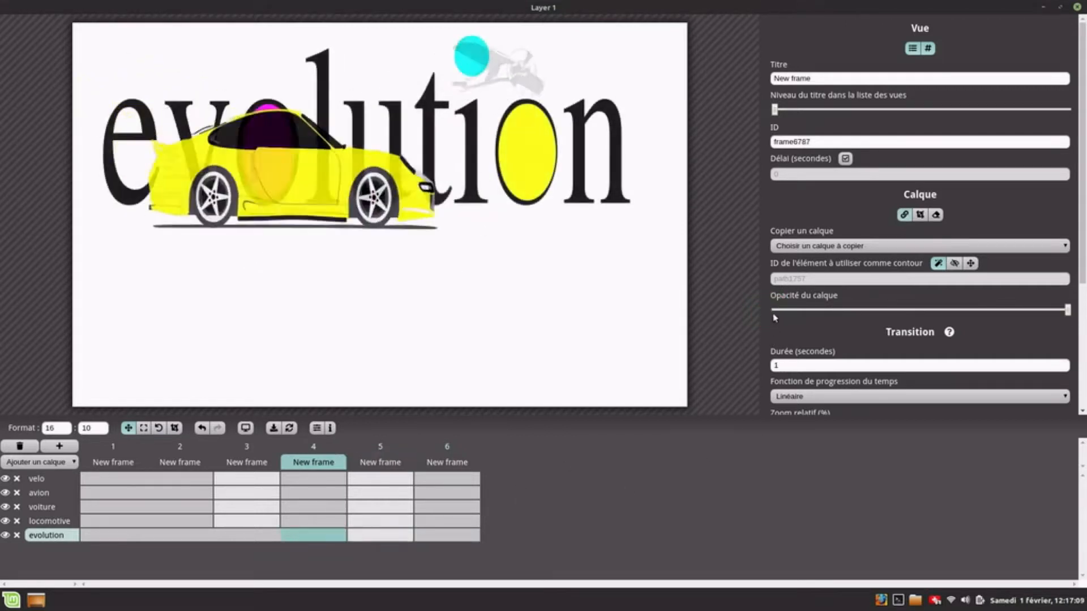
{"action": "left_click", "coordinate": [774, 310]}
{"action": "left_click", "coordinate": [263, 534]}
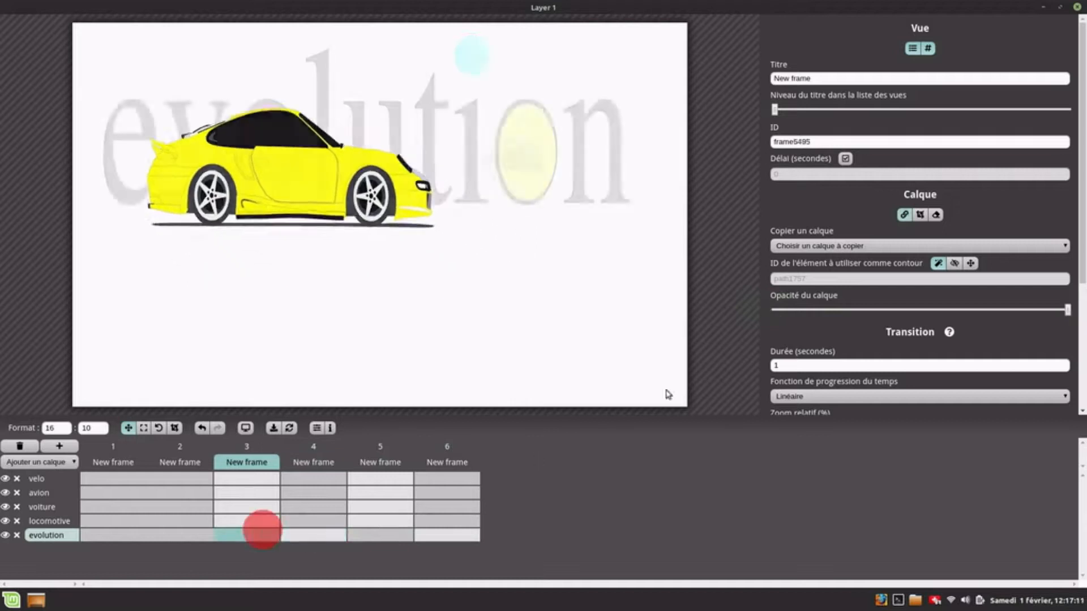
{"action": "left_click", "coordinate": [773, 309]}
{"action": "left_click", "coordinate": [184, 536]}
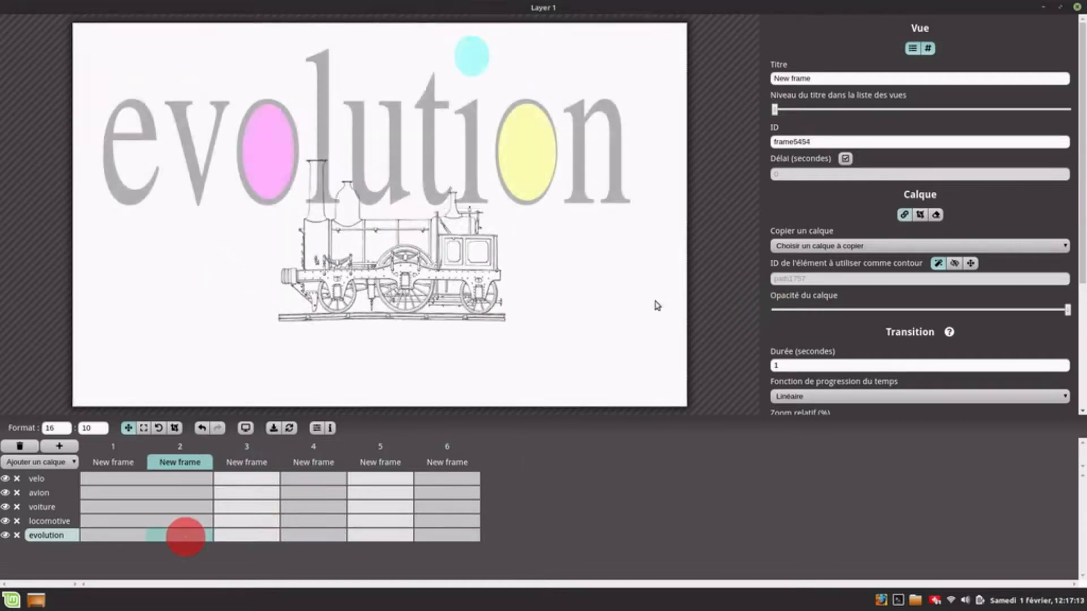
{"action": "left_click", "coordinate": [774, 310]}
Check the evolution layer in frame 1, and step backwards from frame 6 to 1 to examine which layers each frame shows
{"action": "left_click", "coordinate": [115, 535]}
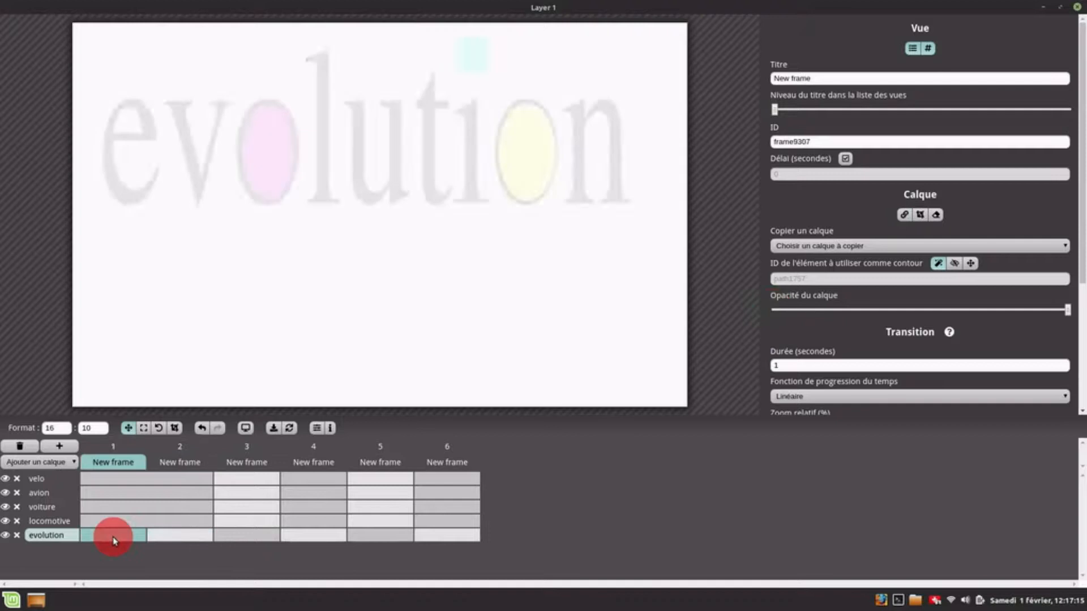
{"action": "left_click", "coordinate": [440, 533]}
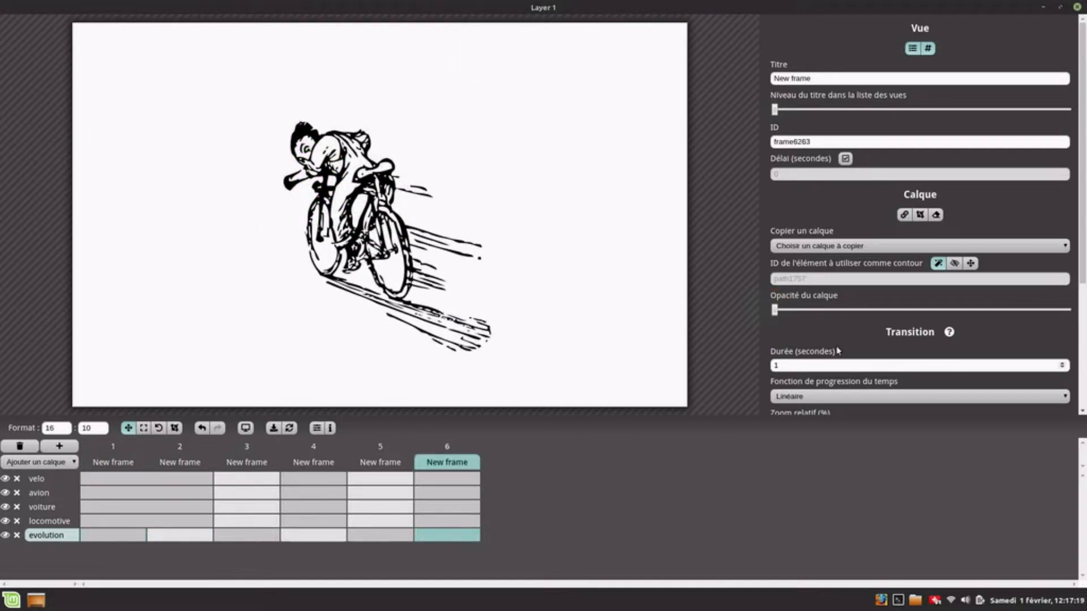
{"action": "key", "text": "Left"}
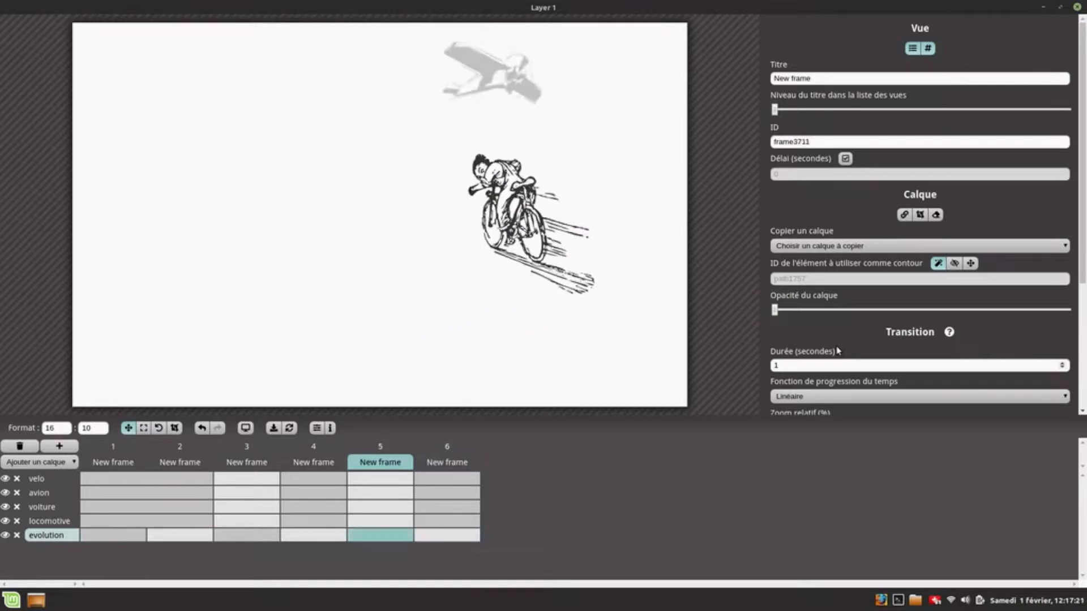
{"action": "key", "text": "Left"}
{"action": "key", "text": "Left"}
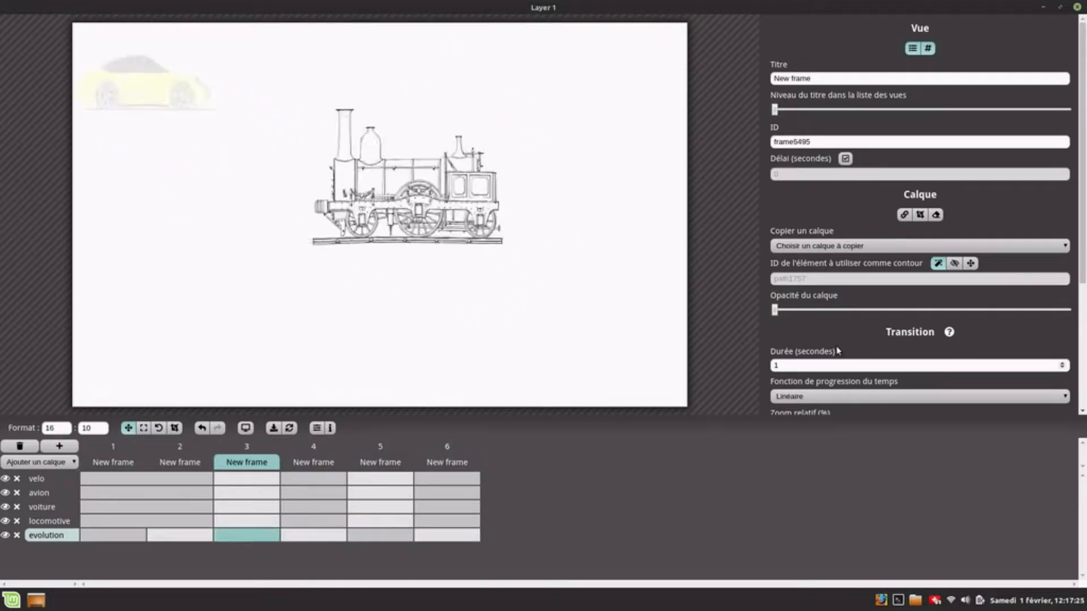
{"action": "key", "text": "Left"}
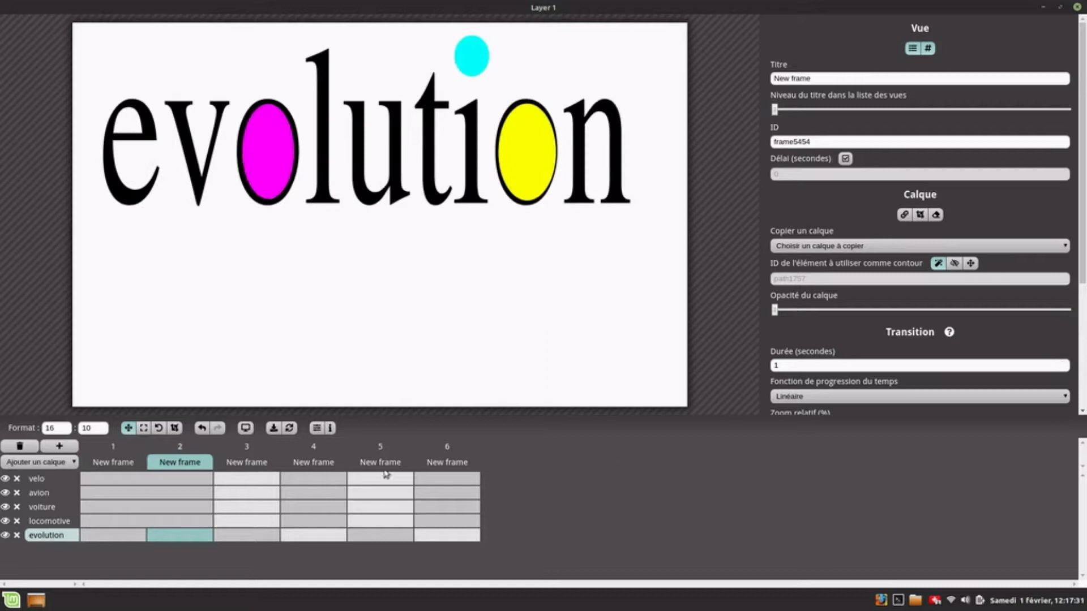
{"action": "key", "text": "Left"}
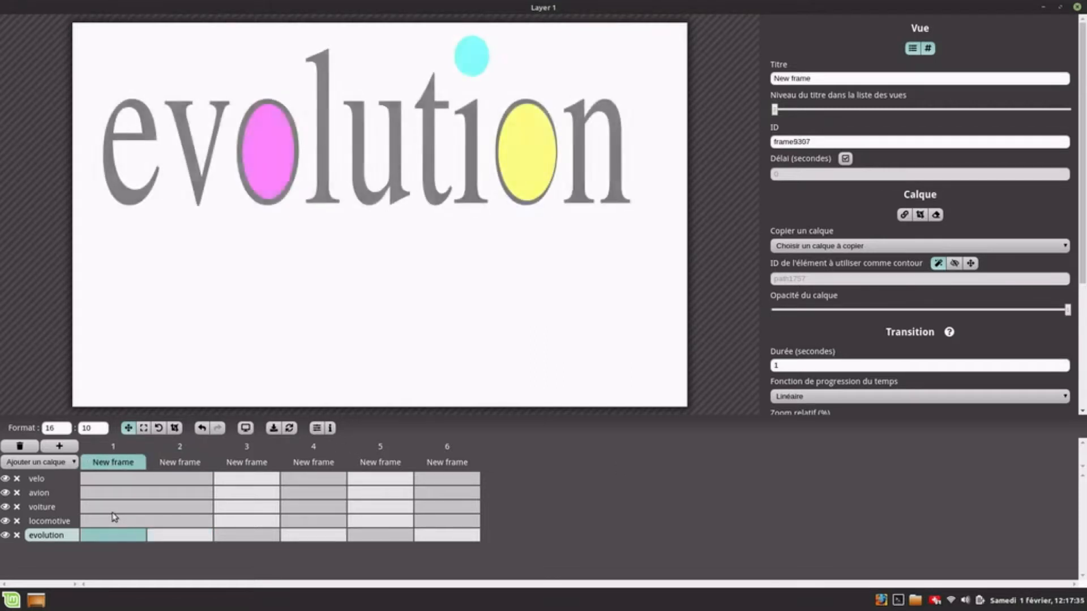
Step through the frames forwards from 1 to 6 and back to 1 to examine the transitions between vehicles
{"action": "key", "text": "Right"}
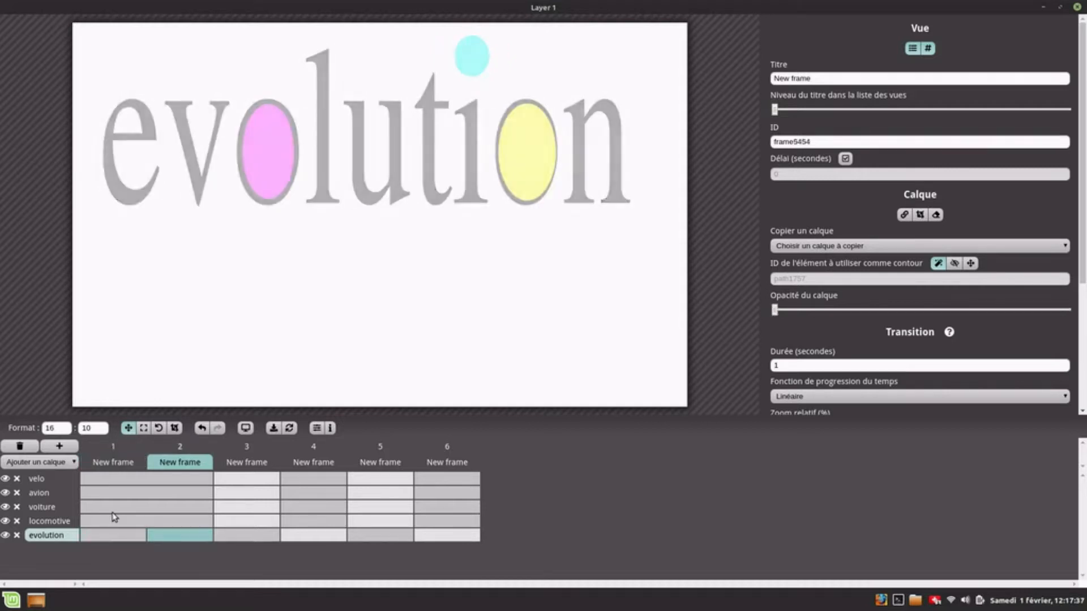
{"action": "key", "text": "Right"}
{"action": "key", "text": "Right"}
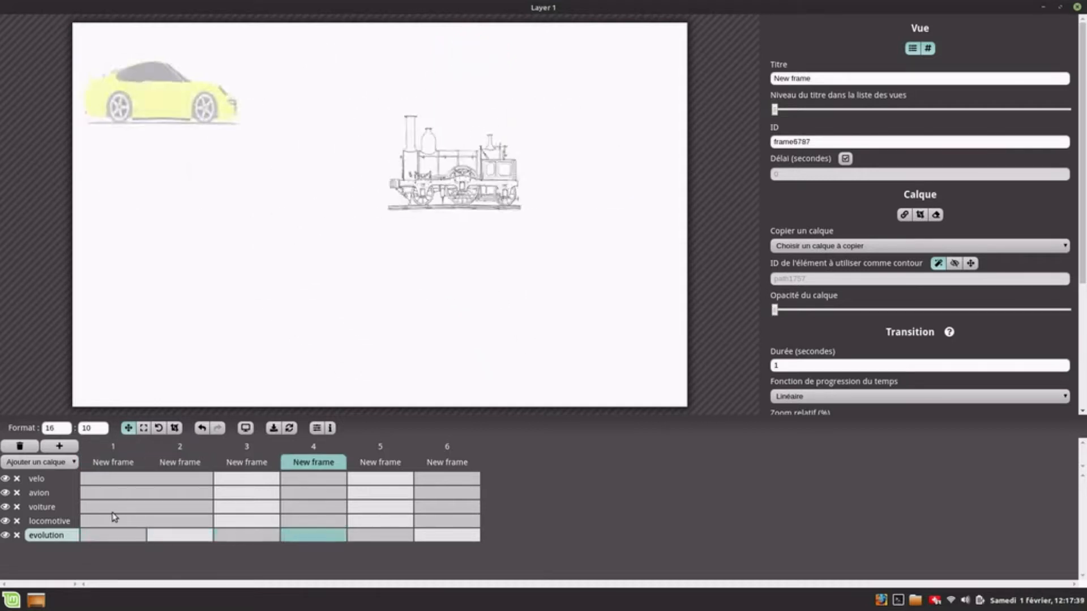
{"action": "key", "text": "Right"}
{"action": "key", "text": "Right"}
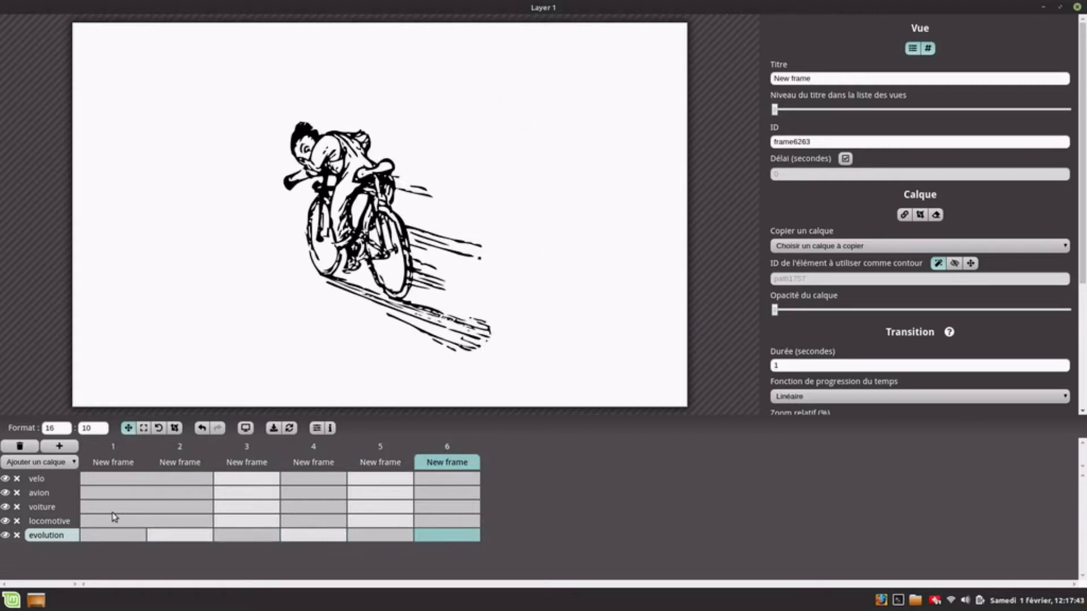
{"action": "key", "text": "Left"}
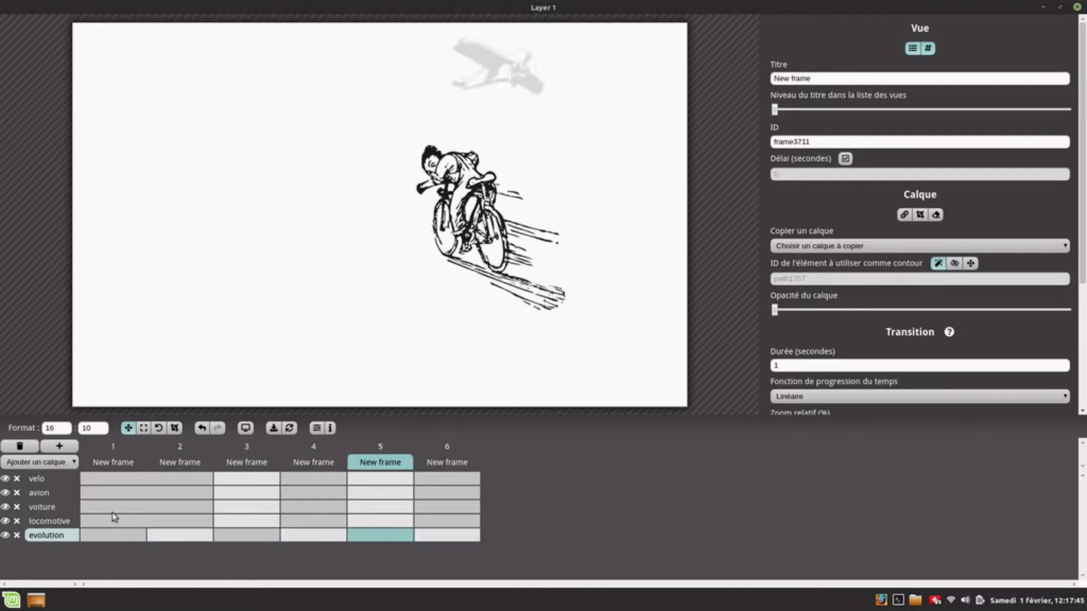
{"action": "key", "text": "Left"}
{"action": "key", "text": "Left"}
{"action": "key", "text": "Left"}
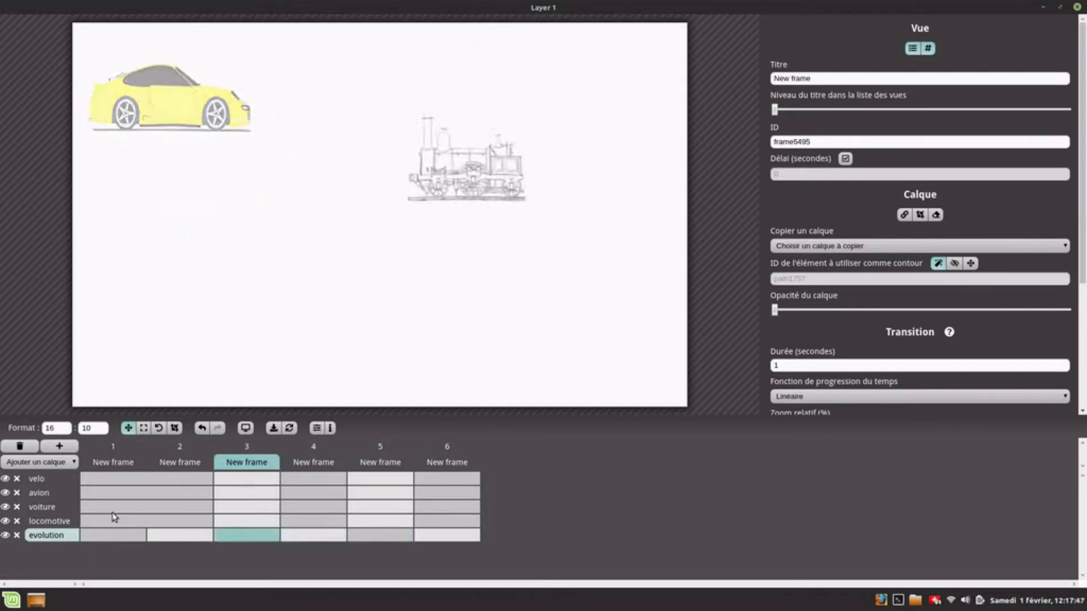
{"action": "key", "text": "Left"}
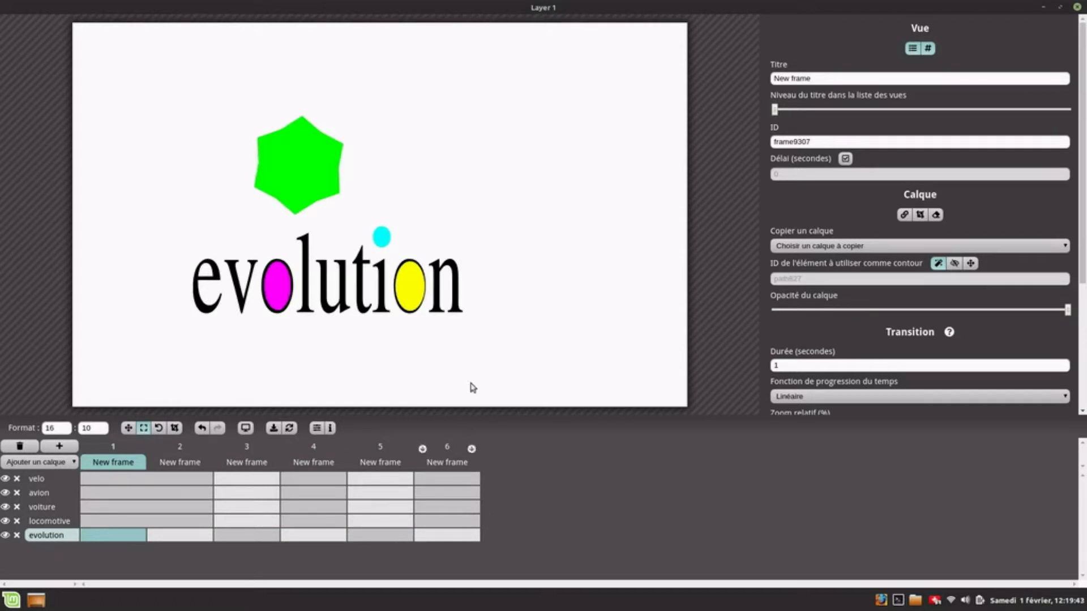
Set the transition timing function of frames 5 and 6 together to "Accélérer puis ralentir (ease)"
{"action": "left_click", "coordinate": [469, 525]}
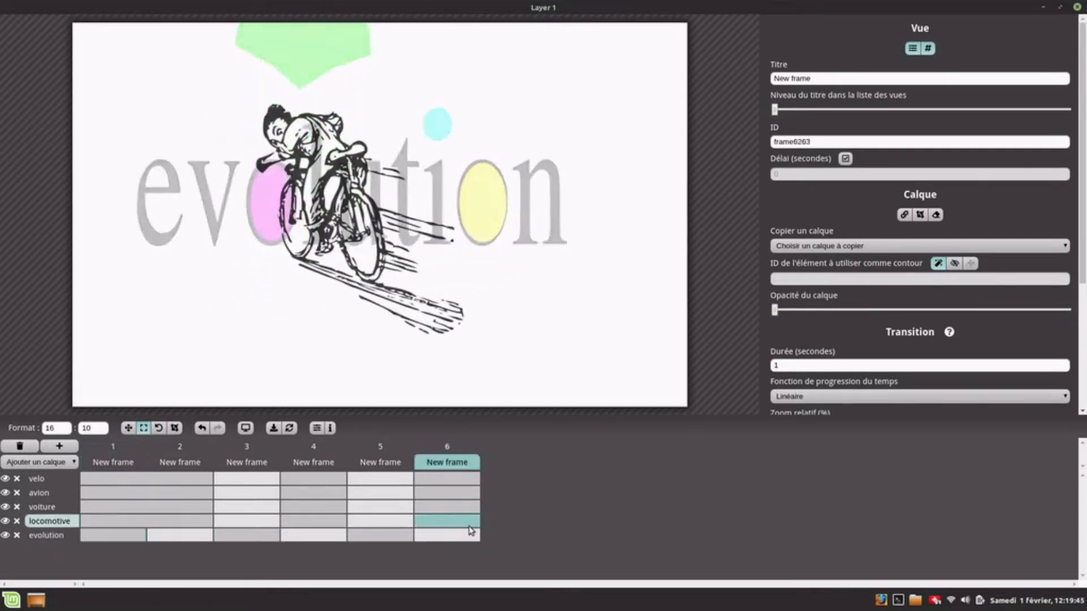
{"action": "scroll", "coordinate": [854, 362], "scroll_direction": "down", "scroll_amount": 5}
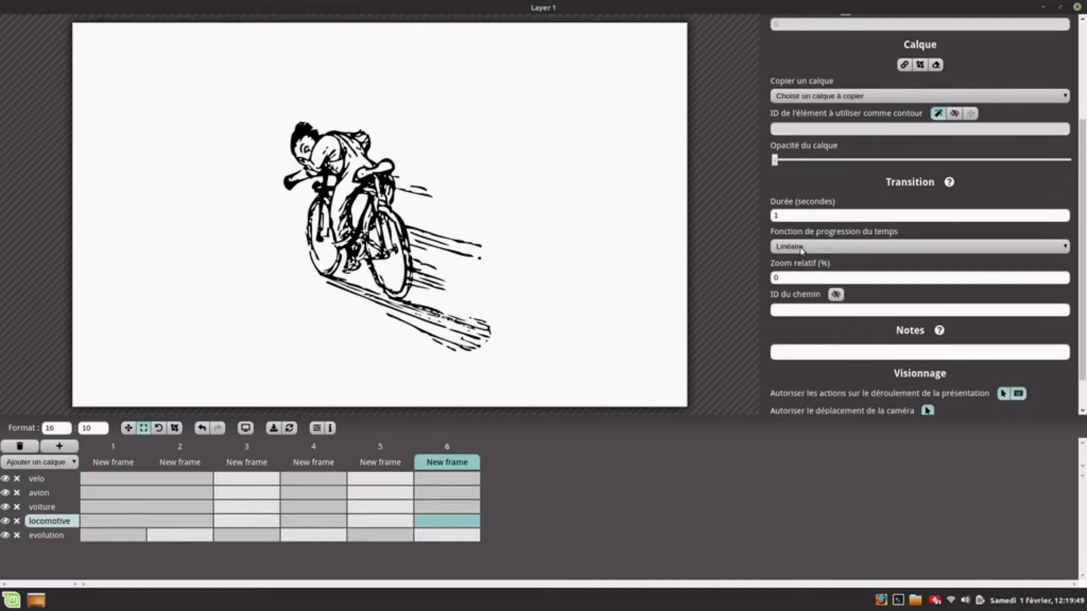
{"action": "left_click", "coordinate": [811, 215]}
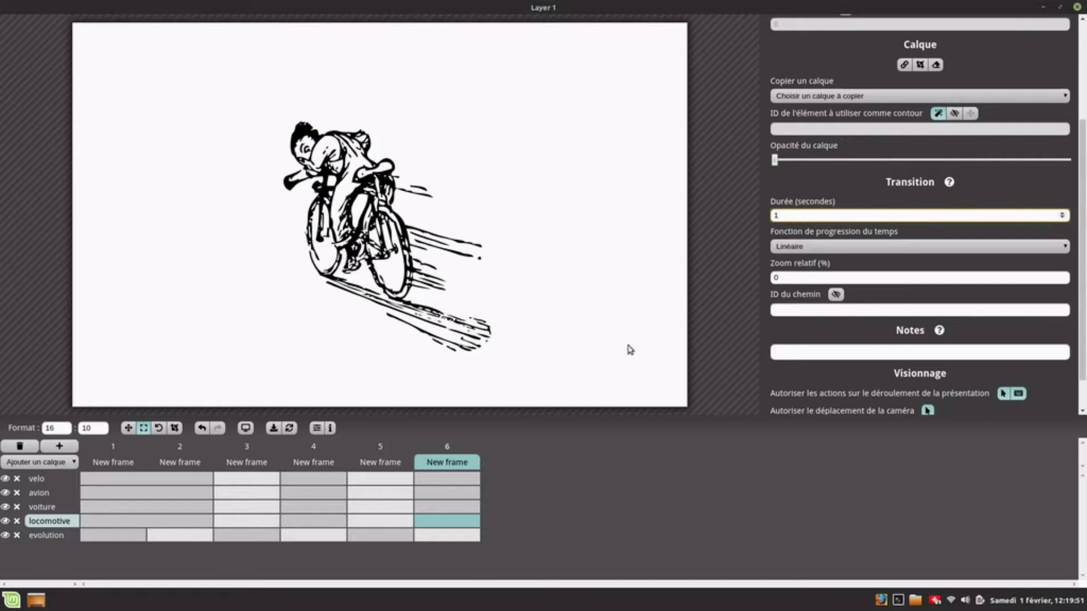
{"action": "left_click", "coordinate": [405, 465]}
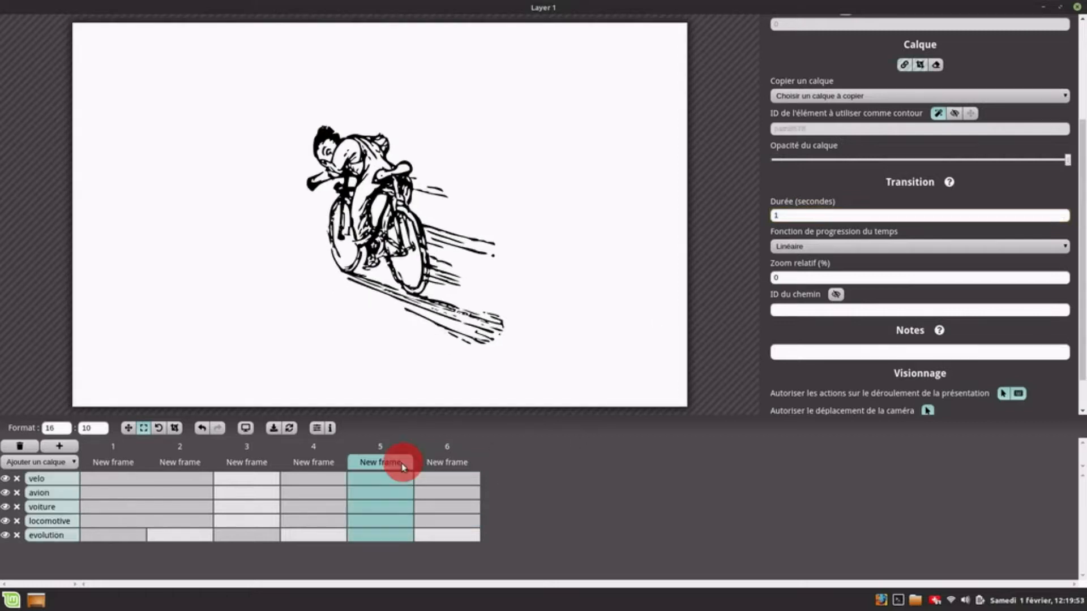
{"action": "left_click", "coordinate": [428, 463], "text": "shift"}
{"action": "left_click", "coordinate": [402, 463]}
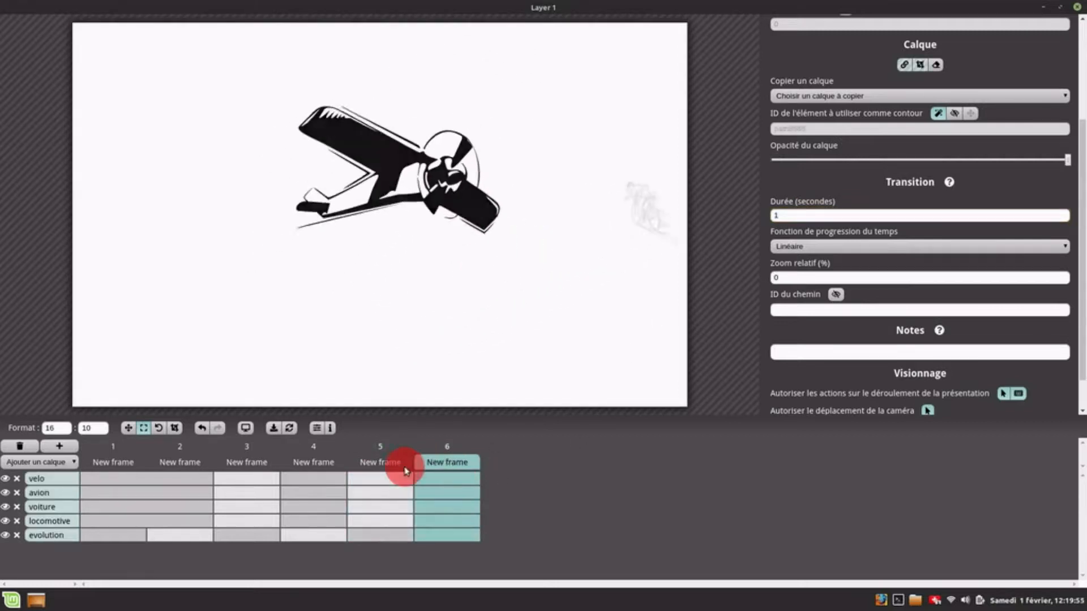
{"action": "left_click", "coordinate": [391, 464]}
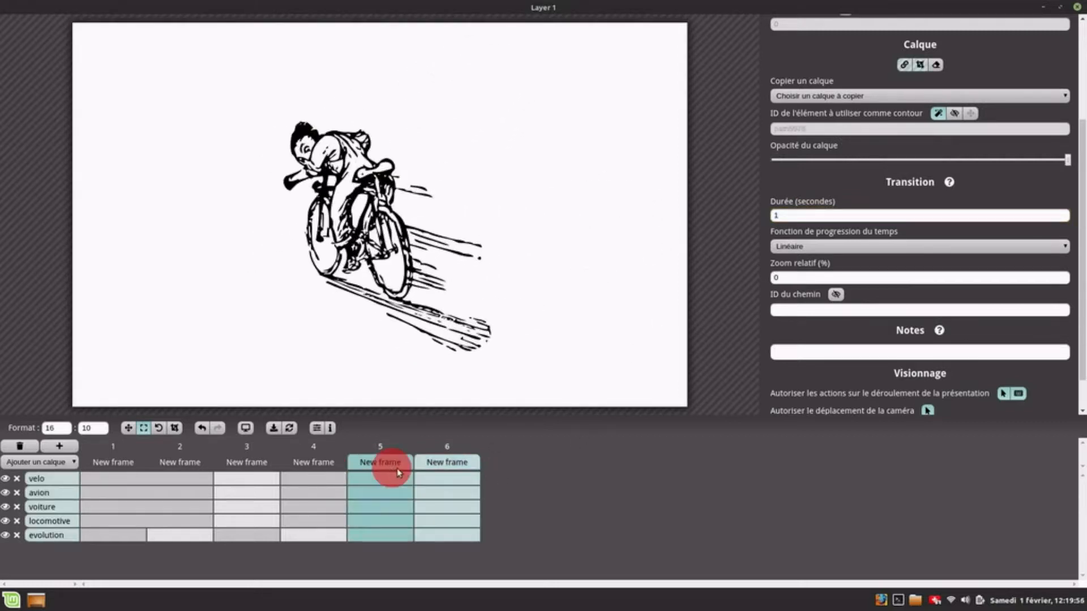
{"action": "left_click", "coordinate": [830, 248]}
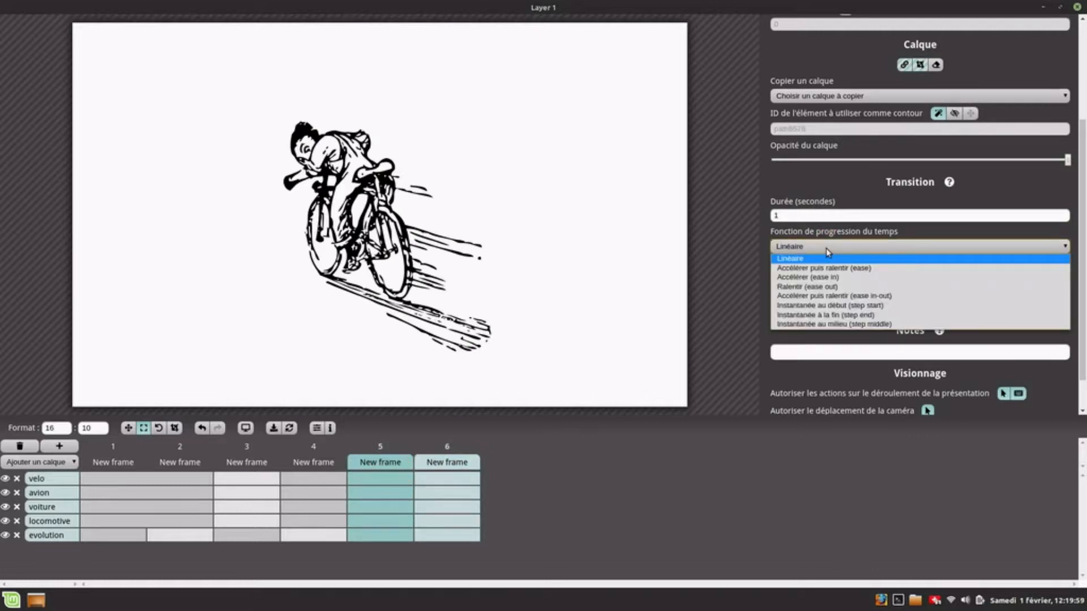
{"action": "left_click", "coordinate": [852, 268]}
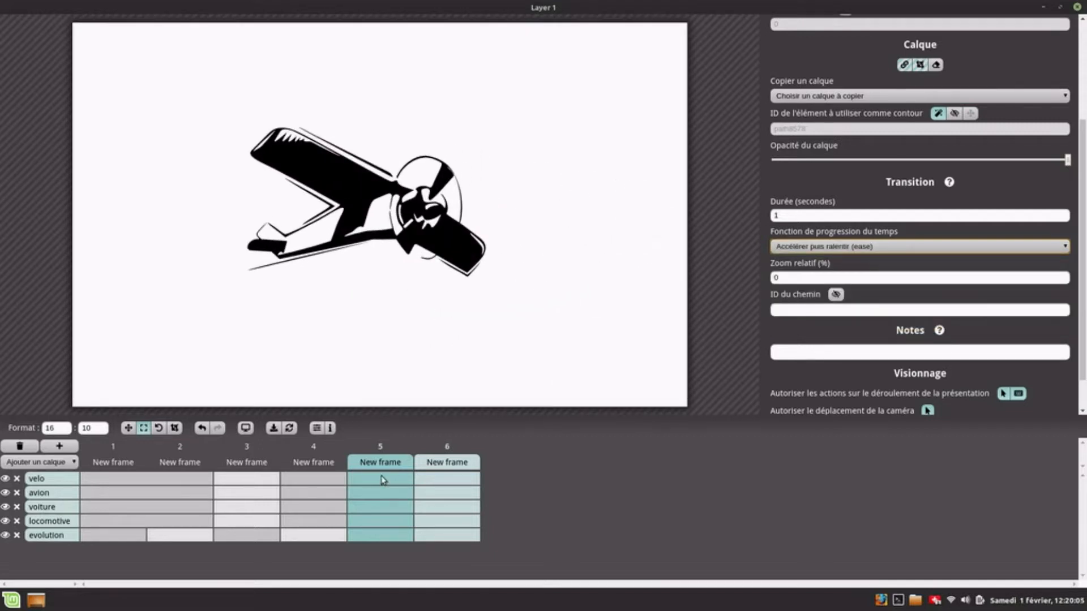
Step between frames 6 and 3 to compare the eased transitions with the linear ones
{"action": "left_click", "coordinate": [453, 478]}
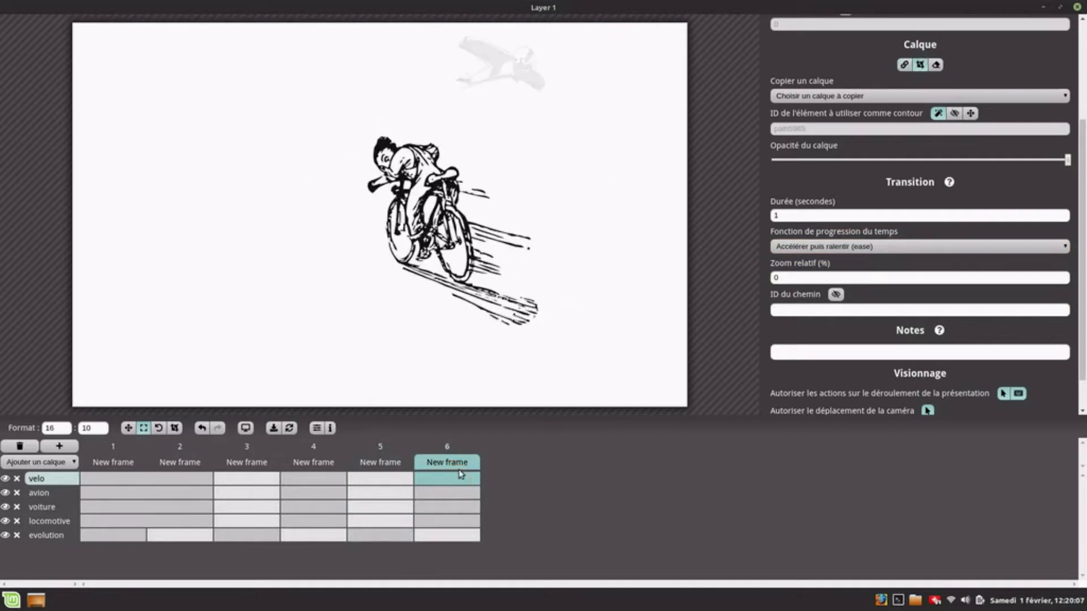
{"action": "key", "text": "Left"}
{"action": "left_click", "coordinate": [461, 475]}
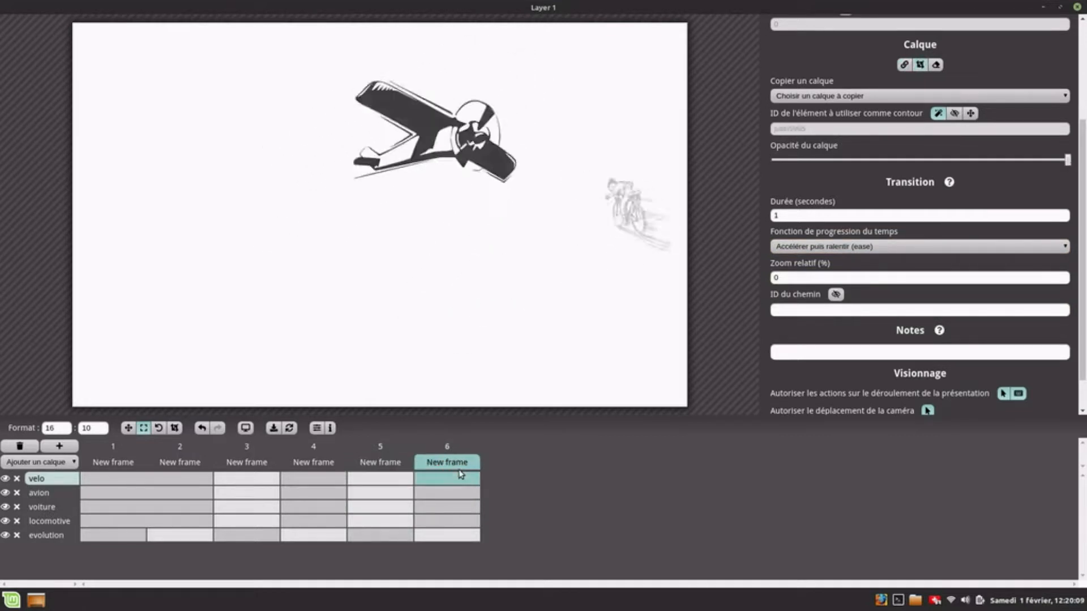
{"action": "key", "text": "Left"}
{"action": "key", "text": "Left"}
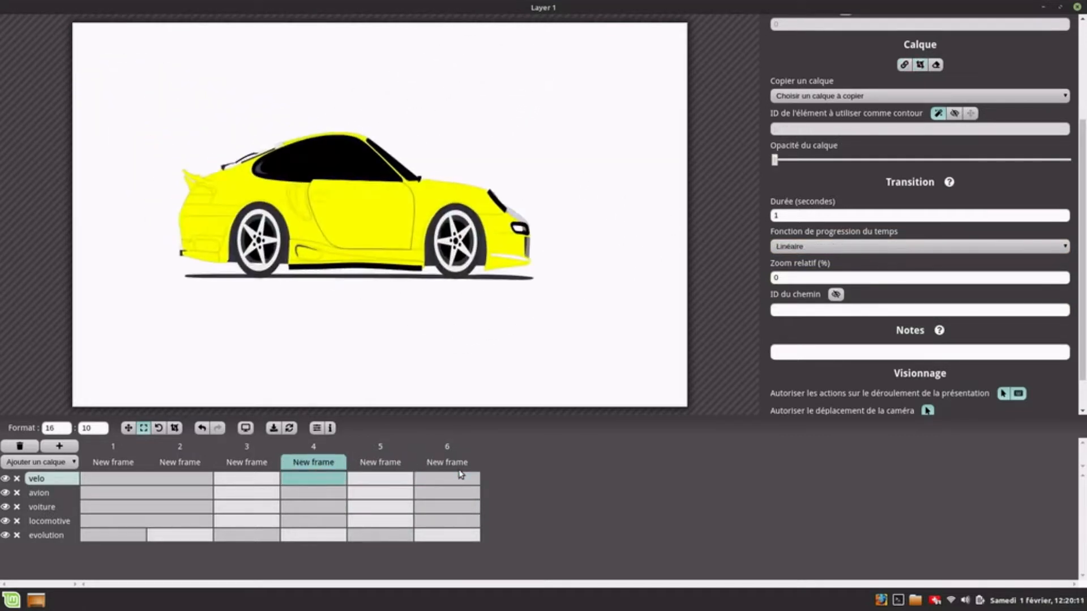
{"action": "key", "text": "Right"}
{"action": "key", "text": "Left"}
{"action": "key", "text": "Left"}
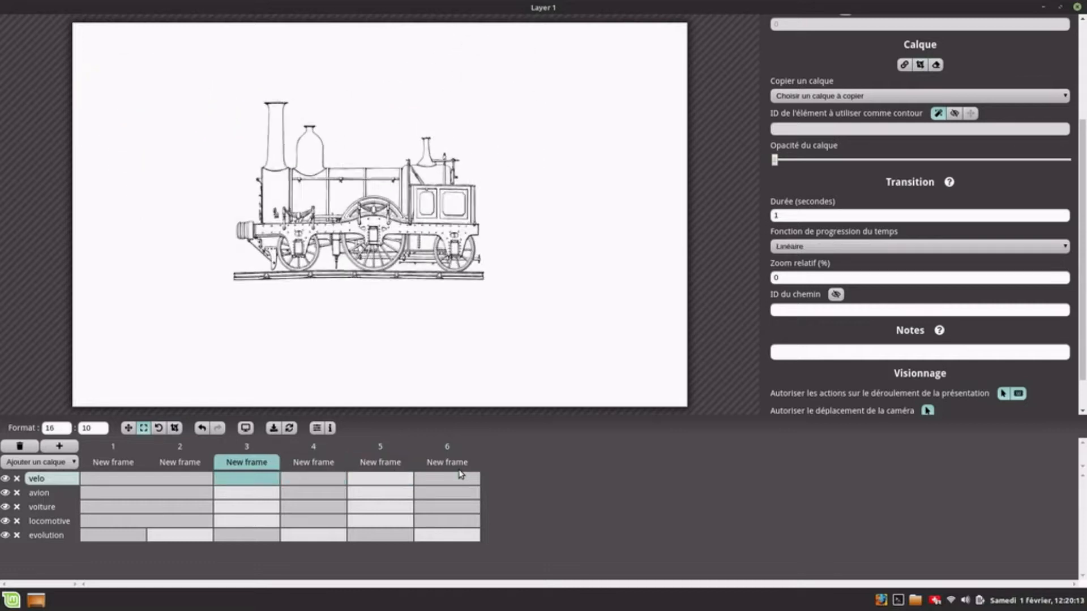
Set the relative zoom of frame 6's transition to -50% and preview the transition between frames 5 and 6
{"action": "key", "text": "Right"}
{"action": "key", "text": "Right"}
{"action": "key", "text": "Right"}
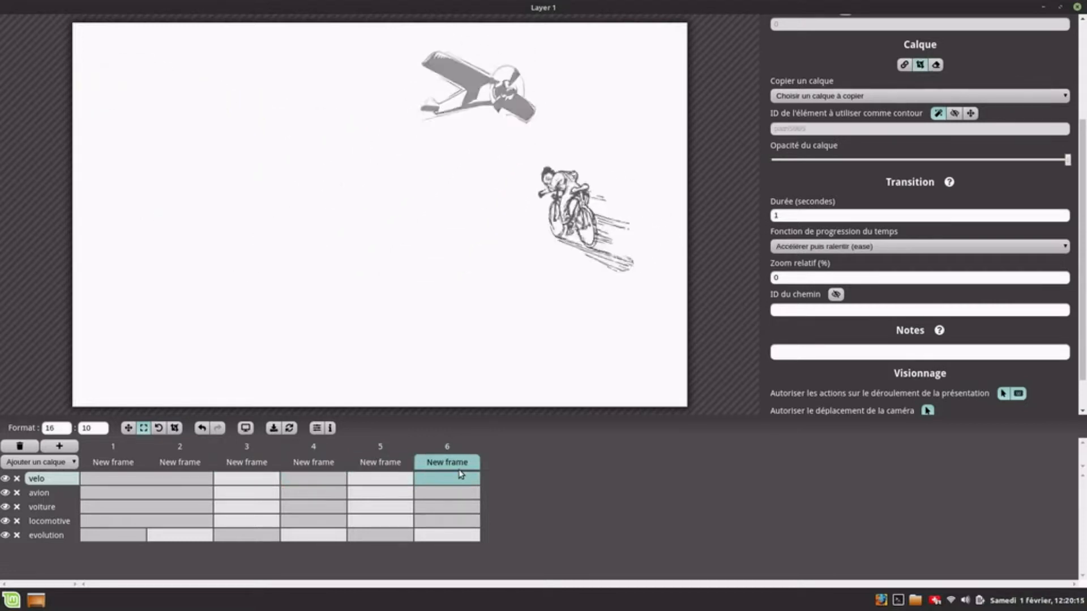
{"action": "double_click", "coordinate": [803, 278]}
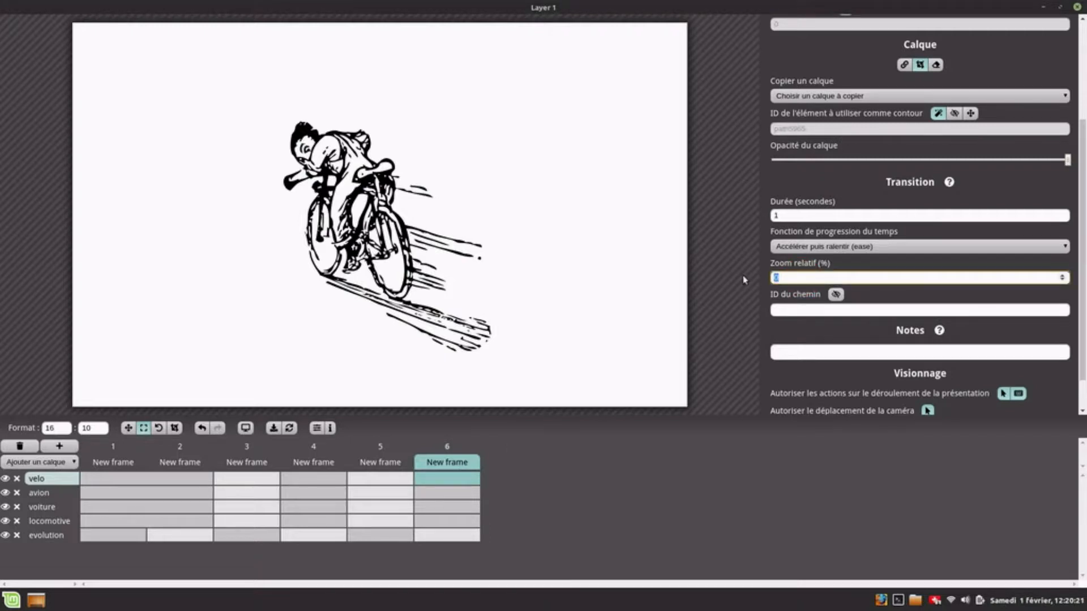
{"action": "type", "text": "-5"}
{"action": "left_click", "coordinate": [396, 467]}
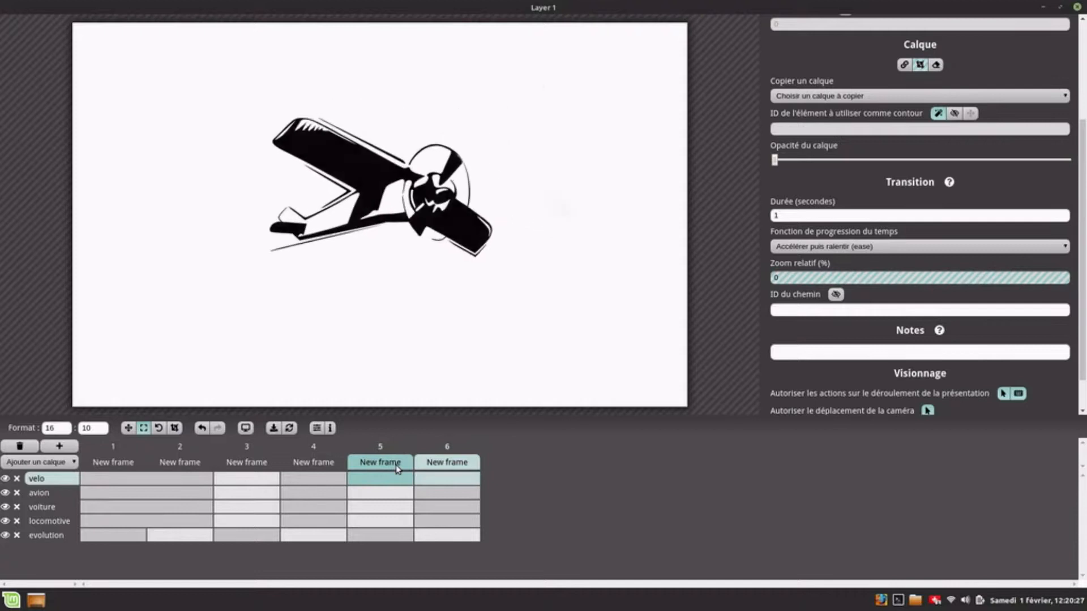
{"action": "key", "text": "Right"}
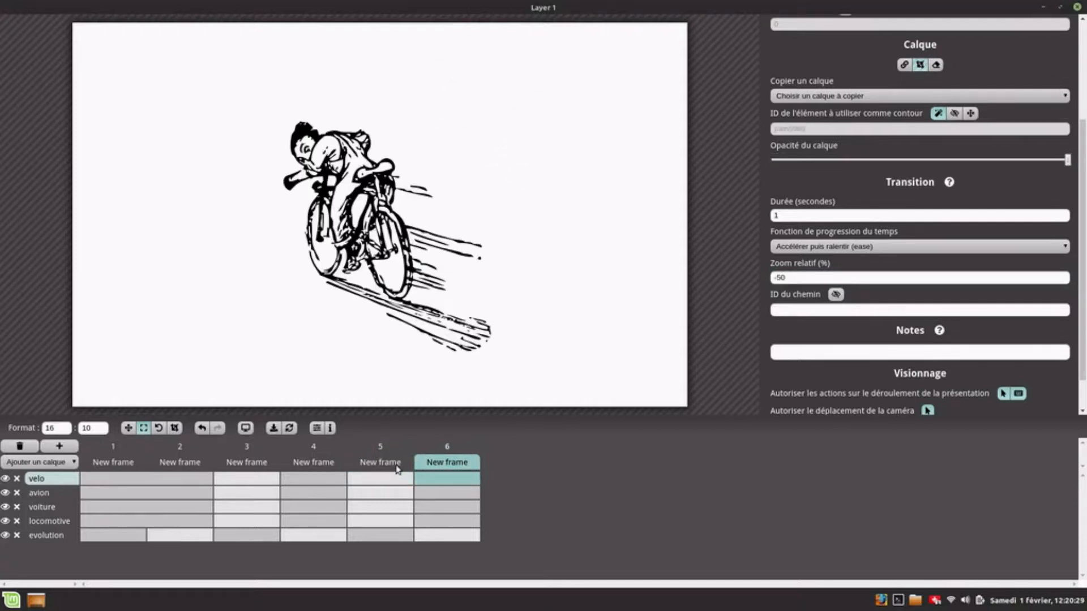
{"action": "left_click", "coordinate": [398, 468]}
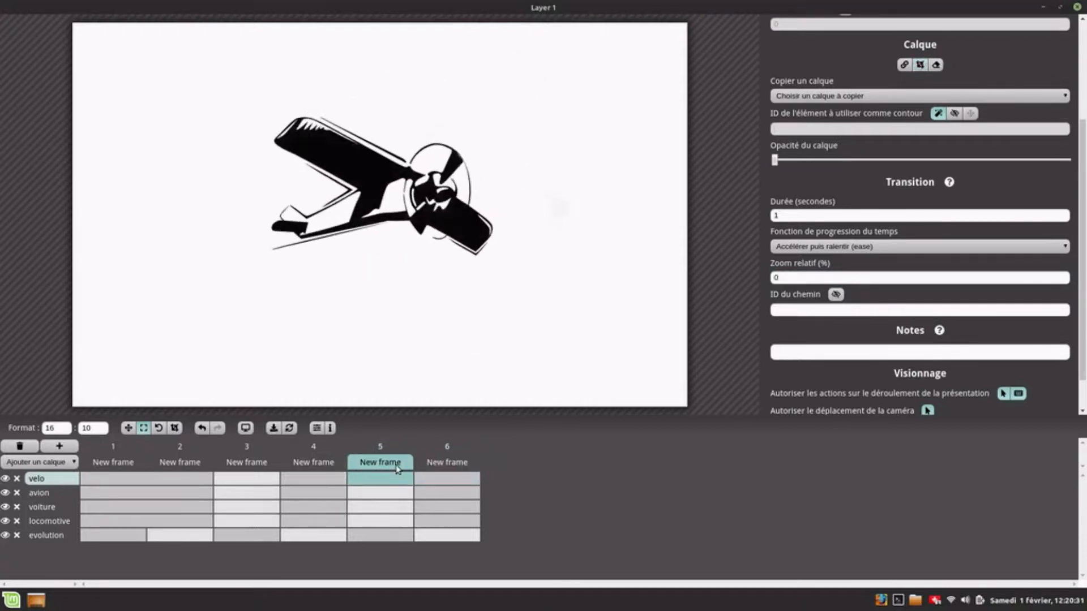
Set the relative zoom of frame 5's transition to 50% and preview moving between frames 5 and 6
{"action": "double_click", "coordinate": [801, 278]}
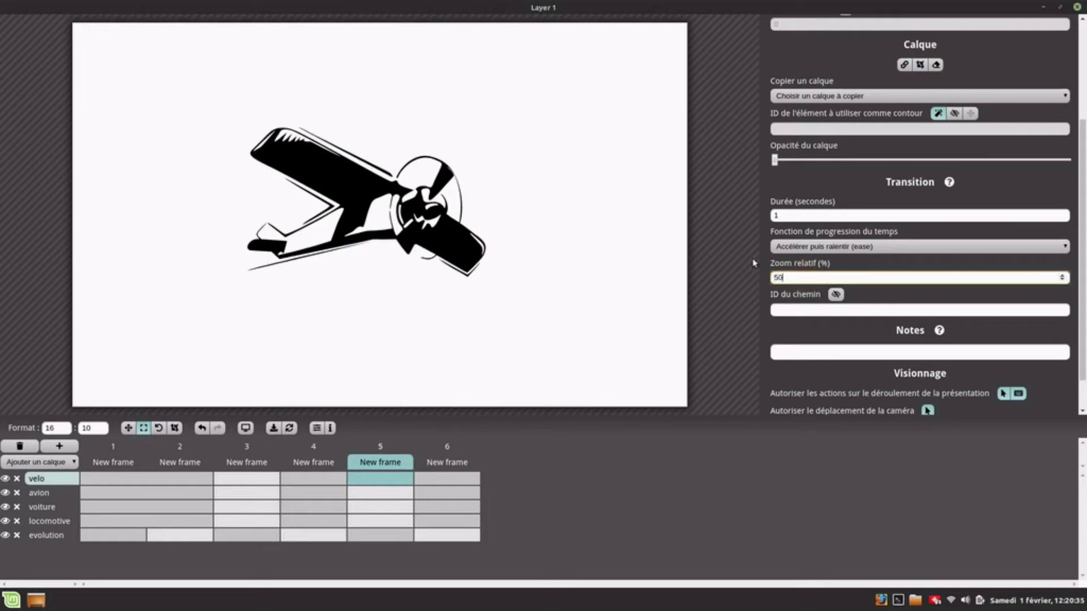
{"action": "type", "text": "50"}
{"action": "left_click", "coordinate": [457, 461]}
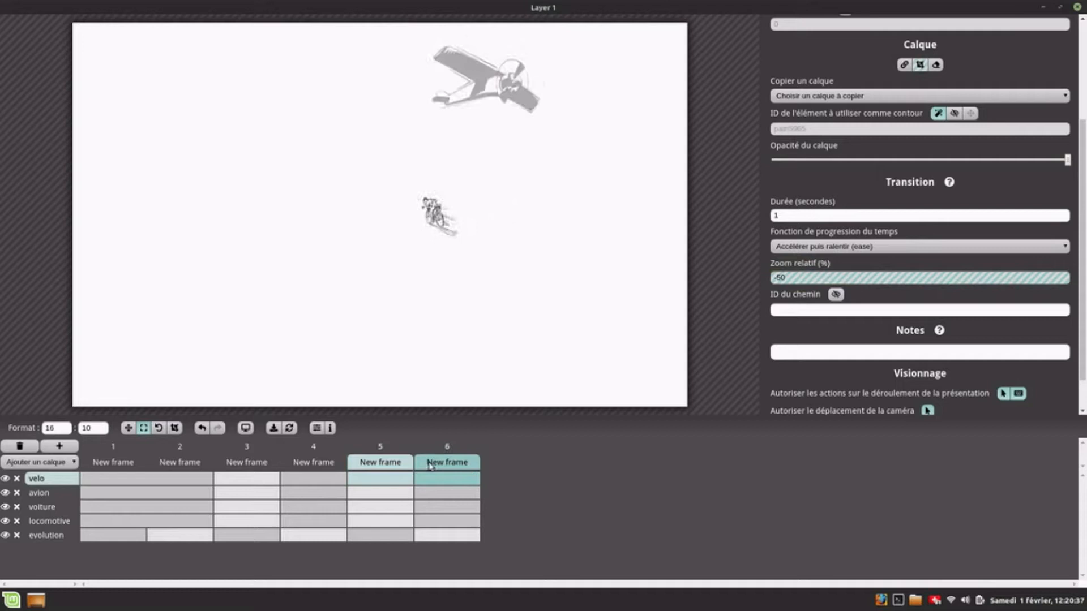
{"action": "left_click", "coordinate": [393, 465]}
{"action": "left_click", "coordinate": [382, 464]}
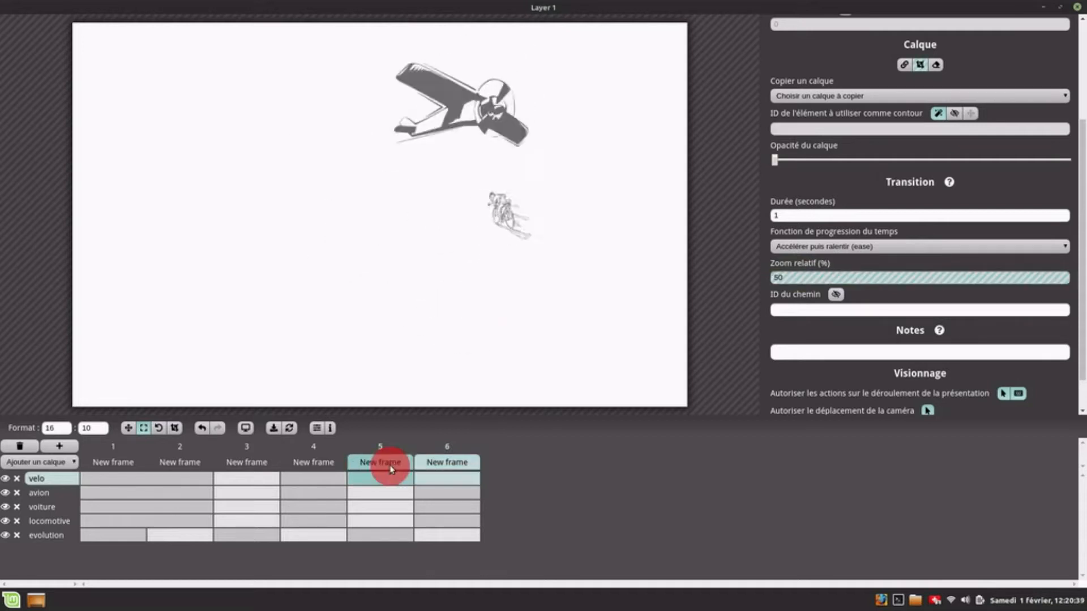
Set the relative zoom of frames 5 and 6 together to 150%
{"action": "left_click", "coordinate": [423, 463]}
{"action": "left_click", "coordinate": [398, 464]}
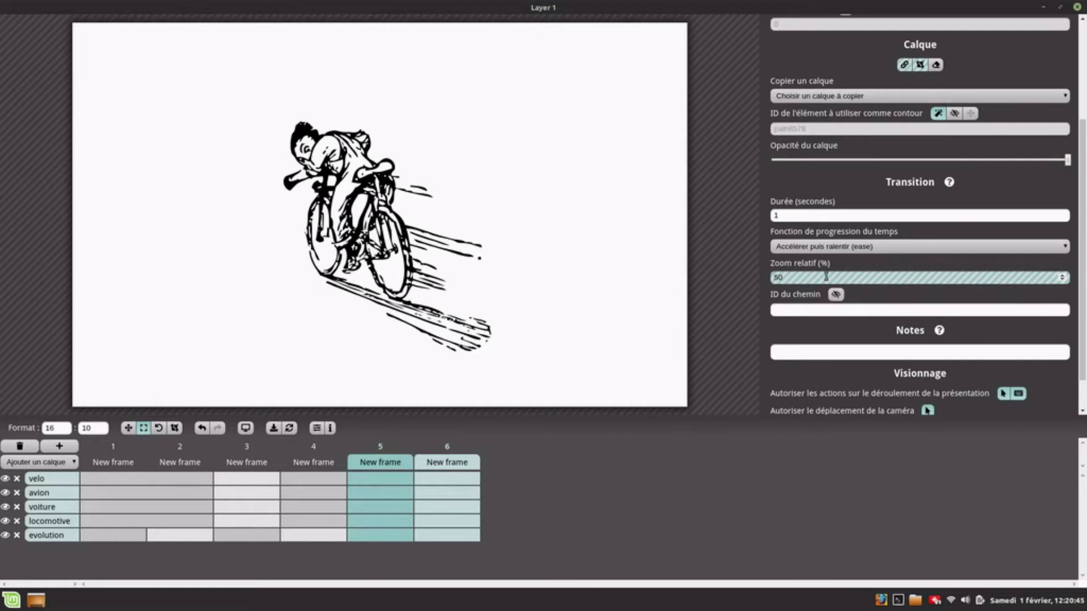
{"action": "left_click_drag", "start_coordinate": [788, 276], "coordinate": [756, 280]}
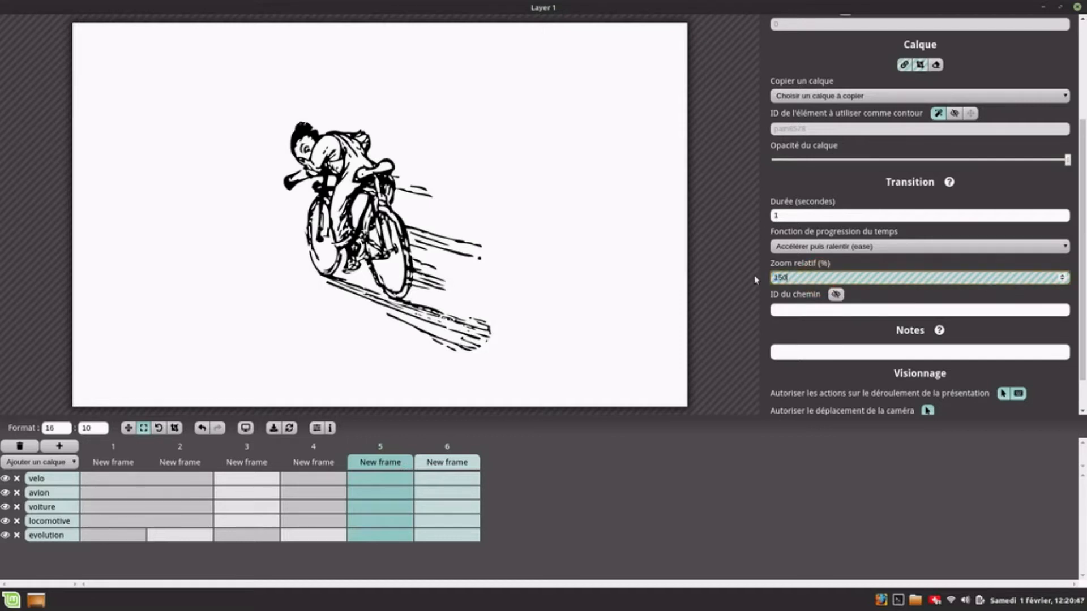
{"action": "key", "text": "Return"}
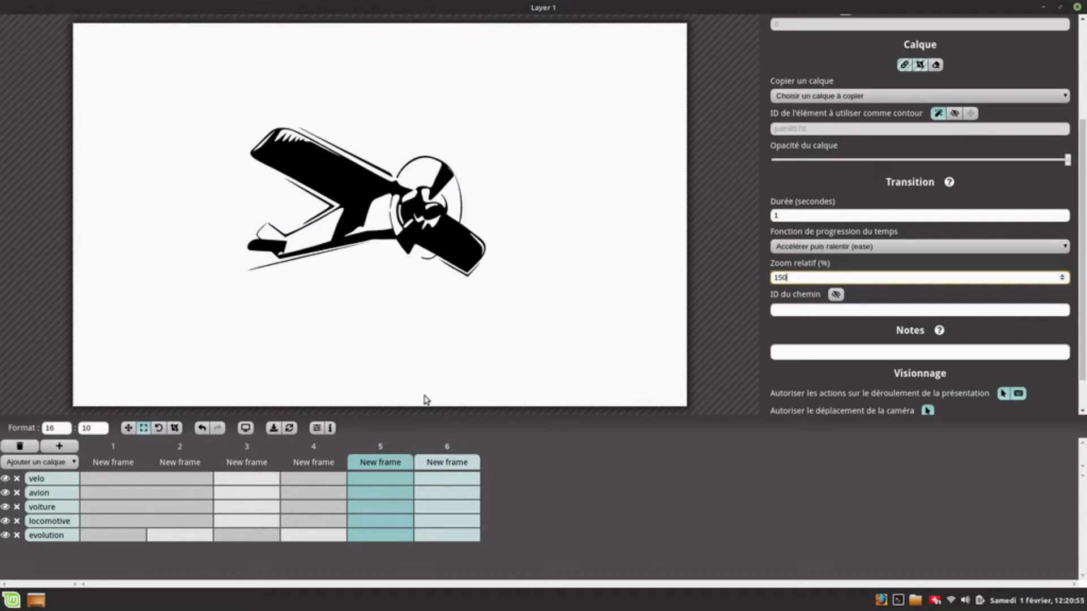
Step back and forth between frames 6 and 3 to examine the transitions with the stronger relative zoom
{"action": "left_click", "coordinate": [445, 458]}
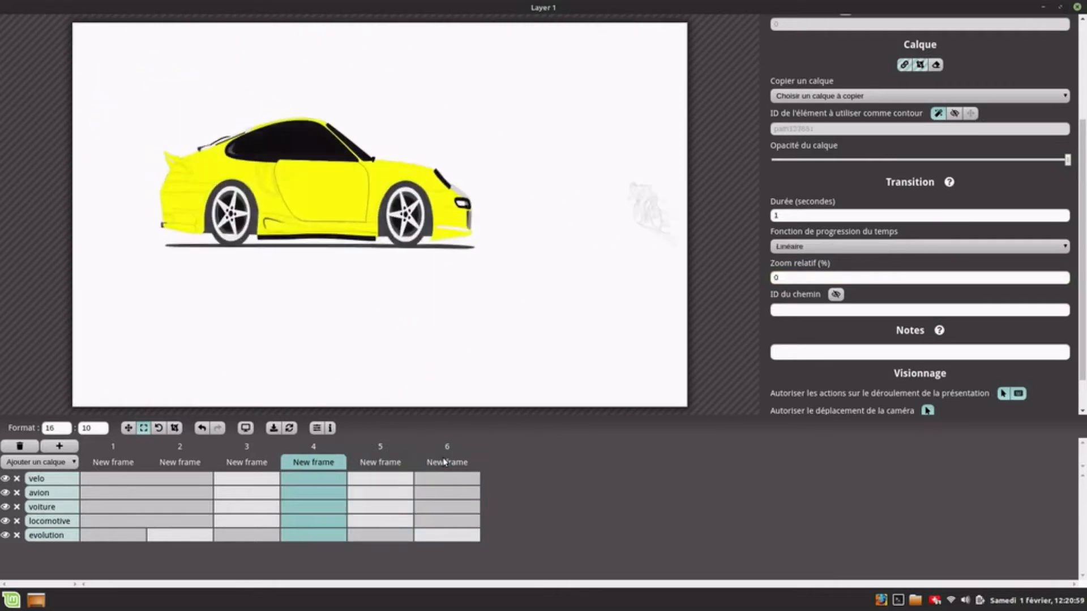
{"action": "left_click", "coordinate": [445, 462]}
{"action": "key", "text": "Left"}
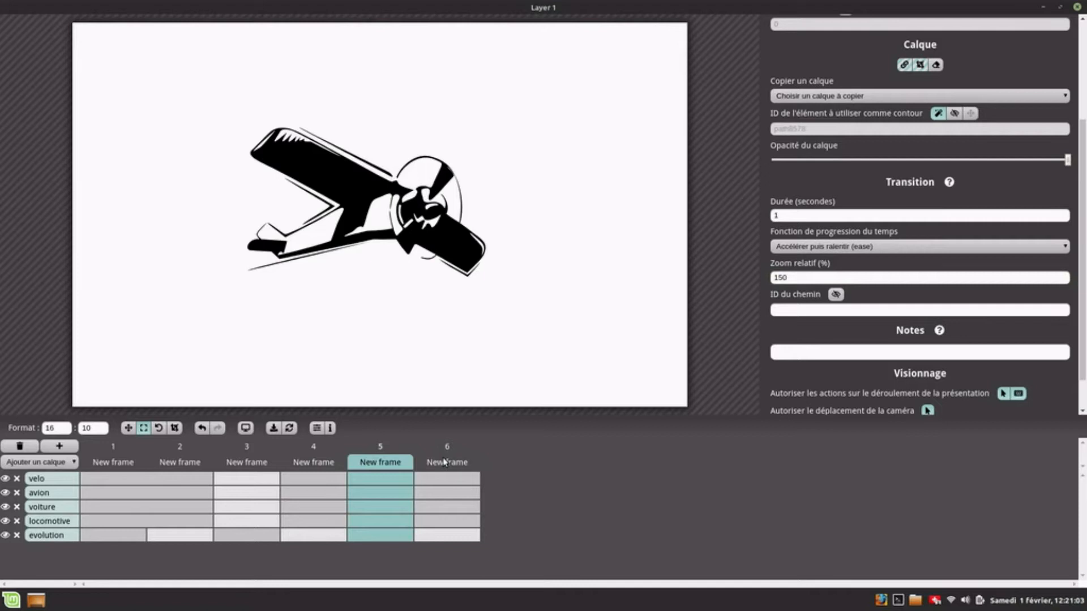
{"action": "left_click", "coordinate": [445, 462]}
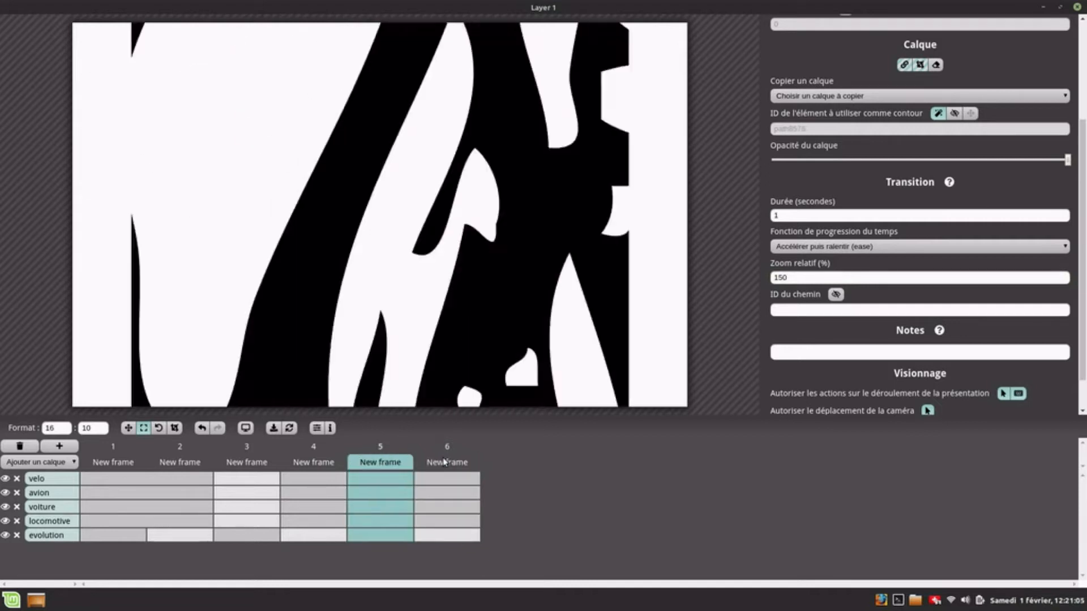
{"action": "key", "text": "Left"}
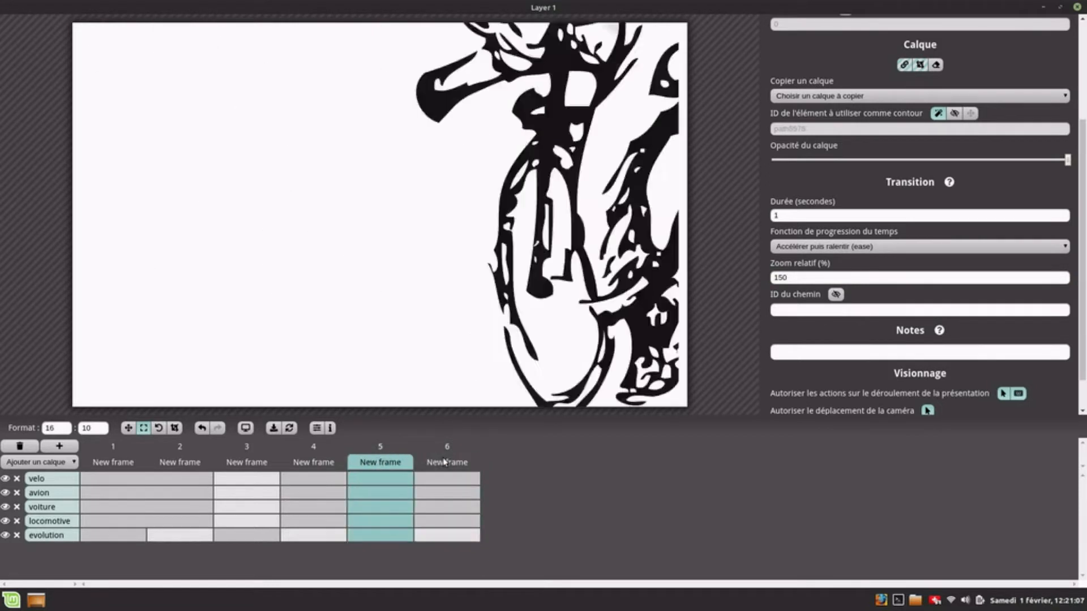
{"action": "key", "text": "Left"}
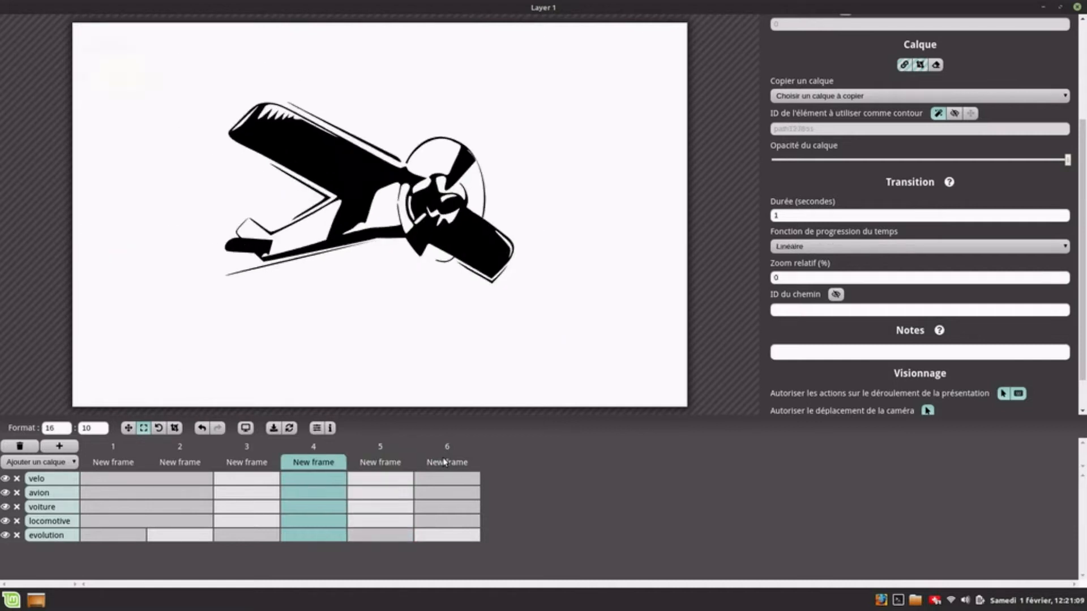
{"action": "key", "text": "Left"}
{"action": "key", "text": "Right"}
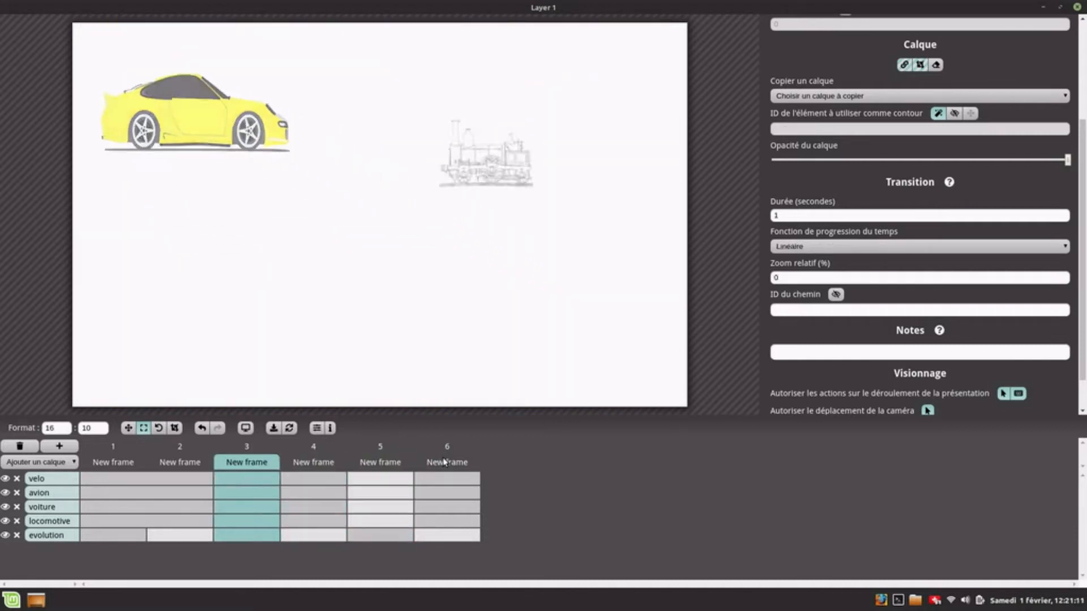
{"action": "key", "text": "Left"}
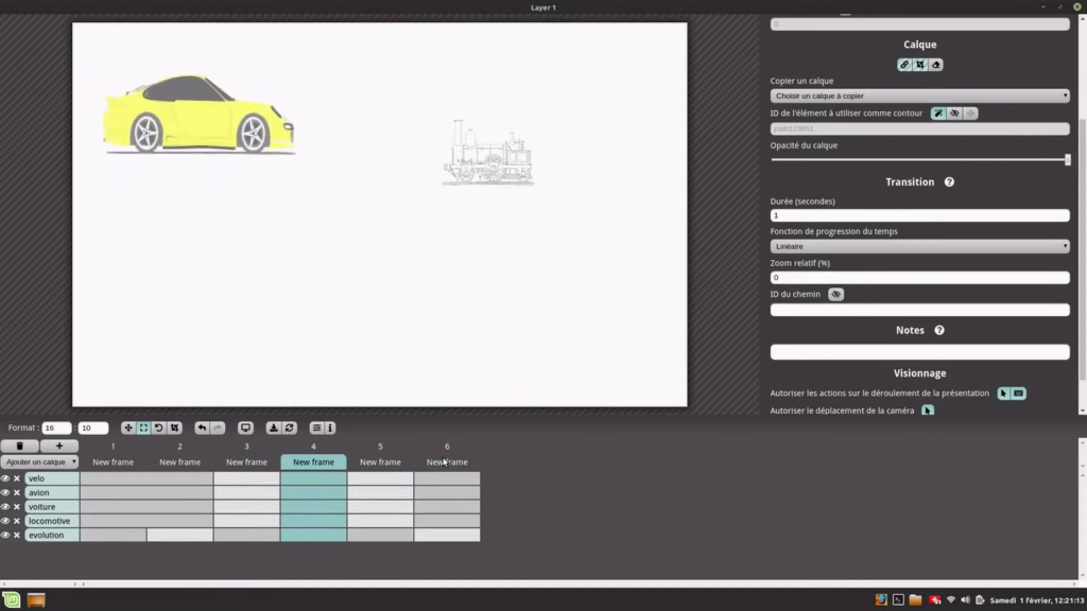
{"action": "key", "text": "Right"}
{"action": "key", "text": "Right"}
{"action": "key", "text": "Right"}
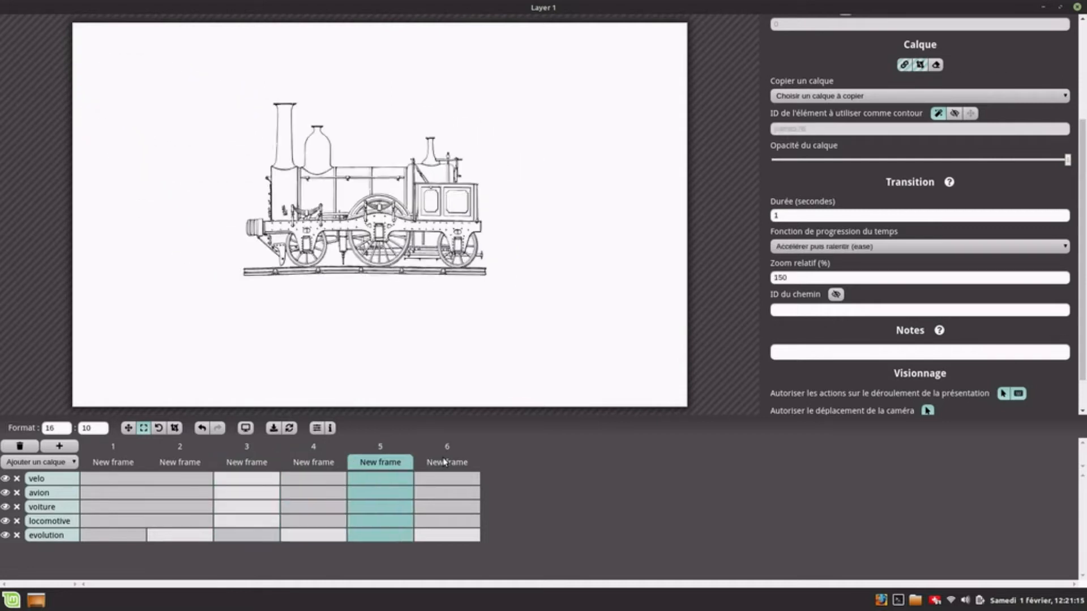
{"action": "key", "text": "Right"}
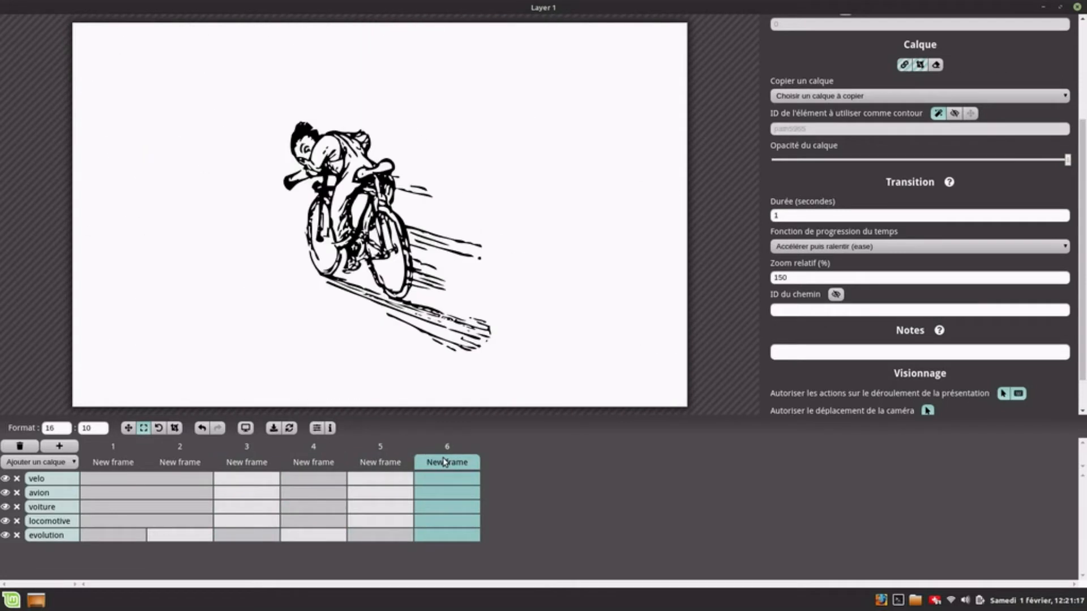
{"action": "key", "text": "Left"}
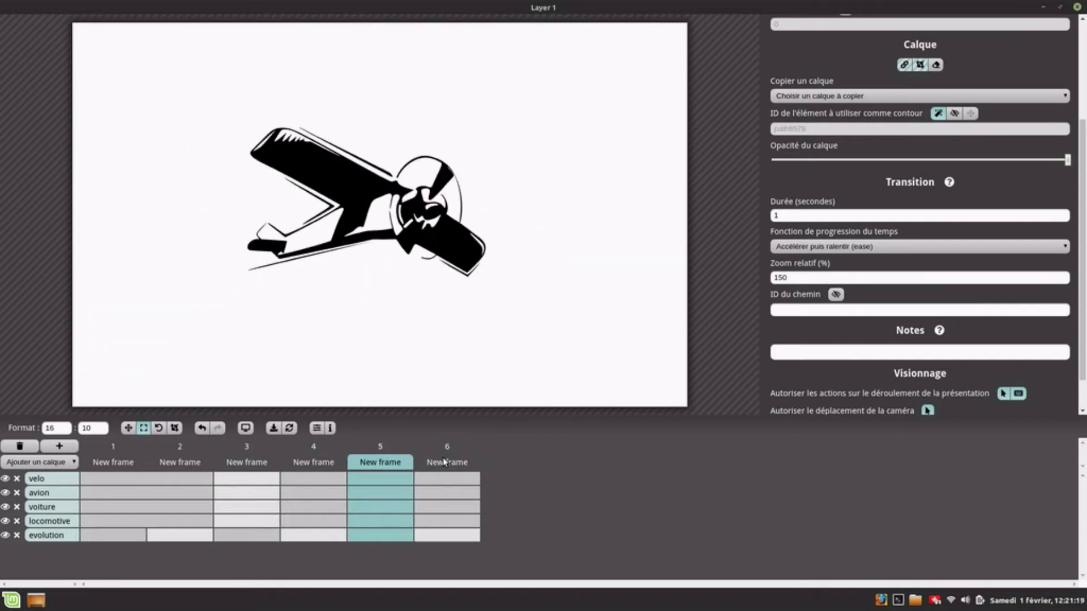
Set the relative zoom of frame 5's transition to -150% and preview it against frame 6
{"action": "left_click_drag", "start_coordinate": [791, 278], "coordinate": [746, 278]}
{"action": "key", "text": "BackSpace"}
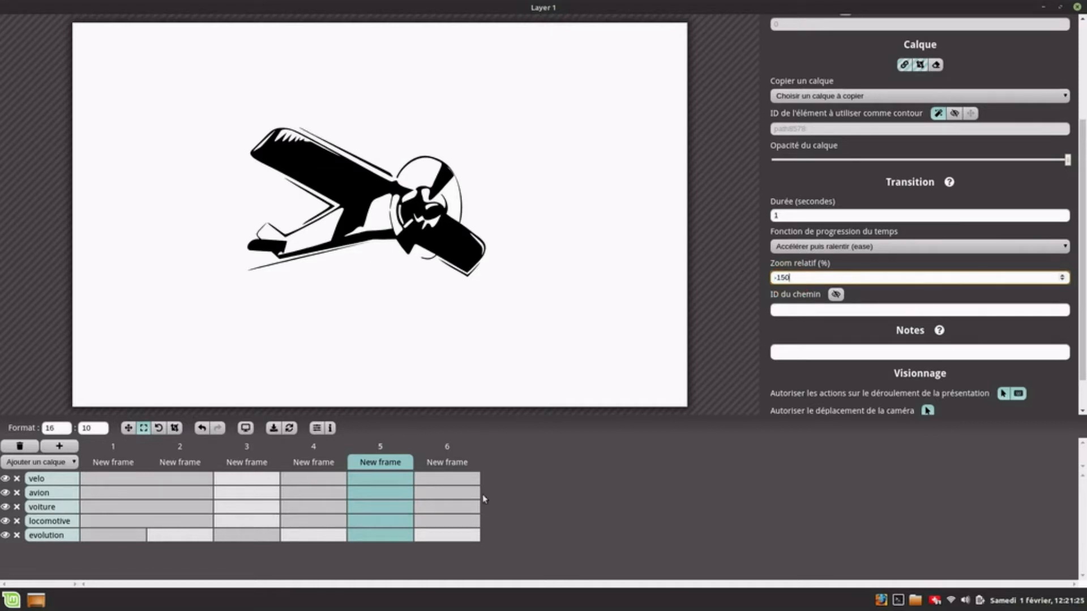
{"action": "left_click", "coordinate": [448, 476]}
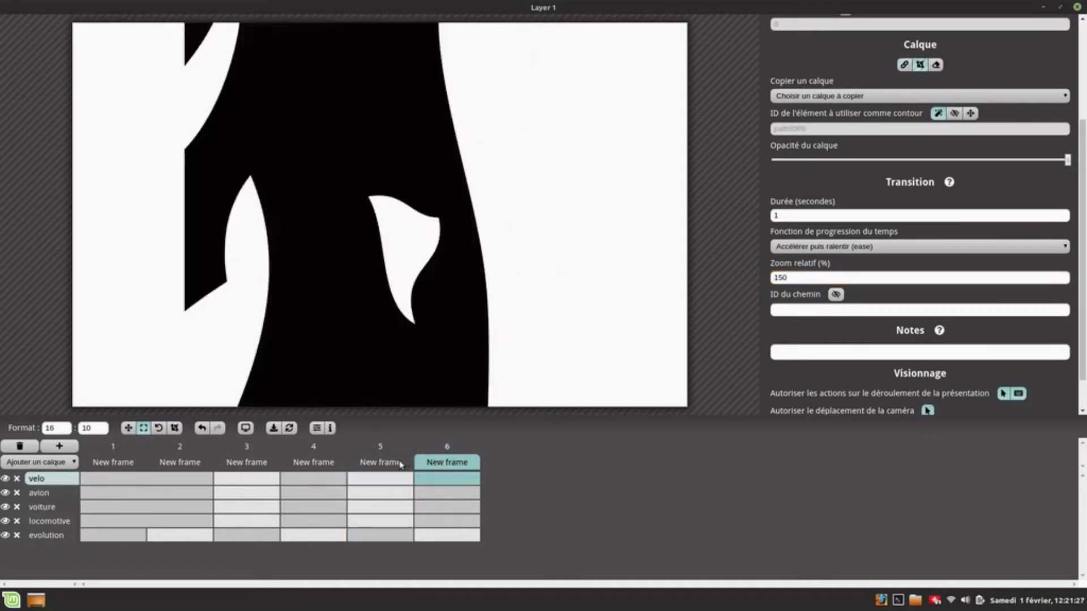
{"action": "left_click", "coordinate": [394, 469]}
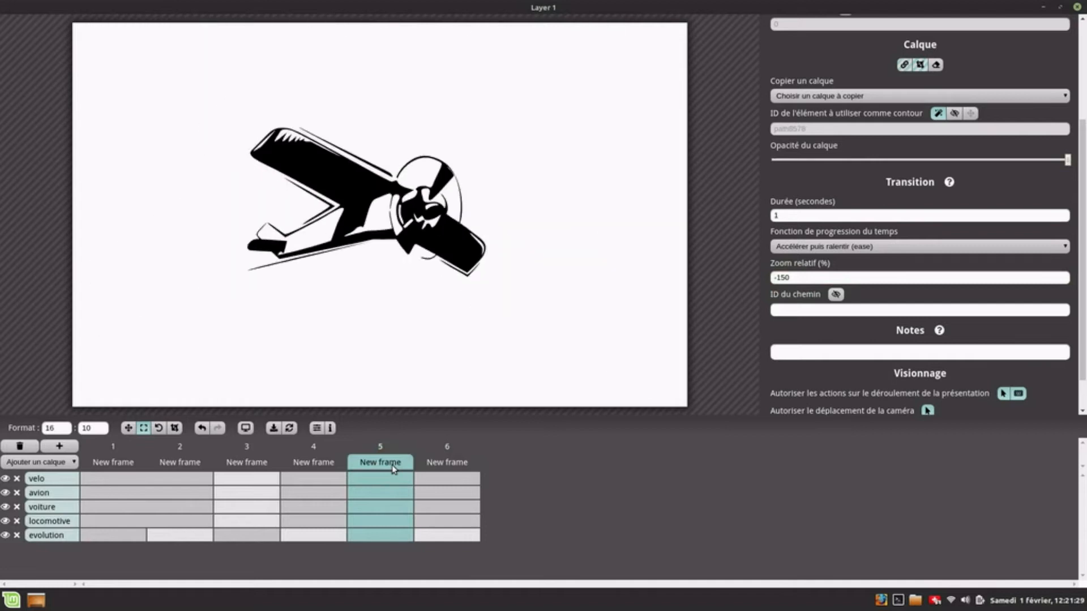
{"action": "left_click", "coordinate": [393, 469]}
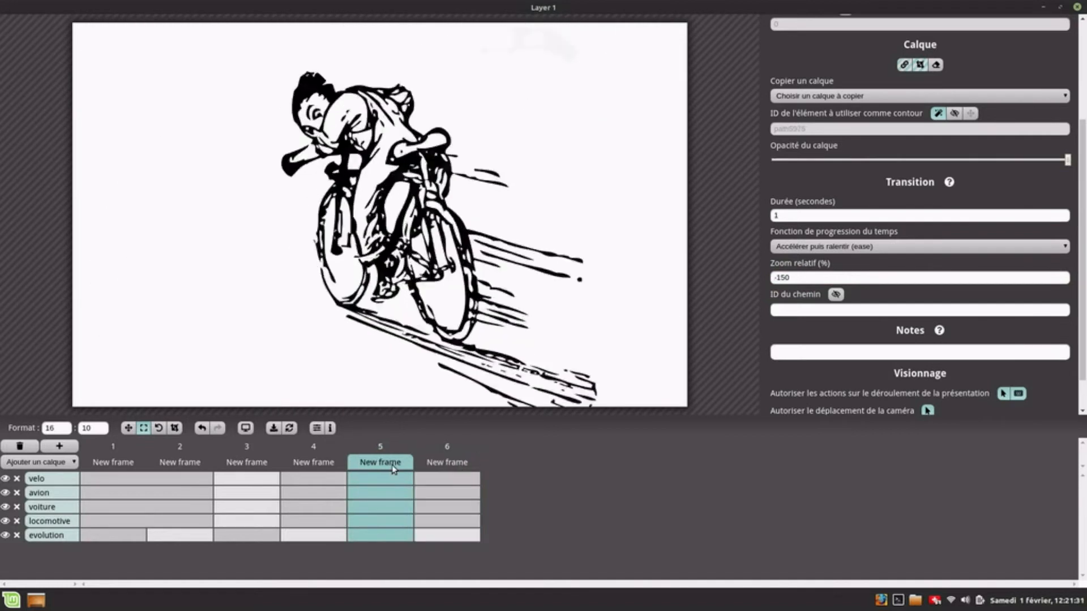
{"action": "left_click", "coordinate": [394, 469]}
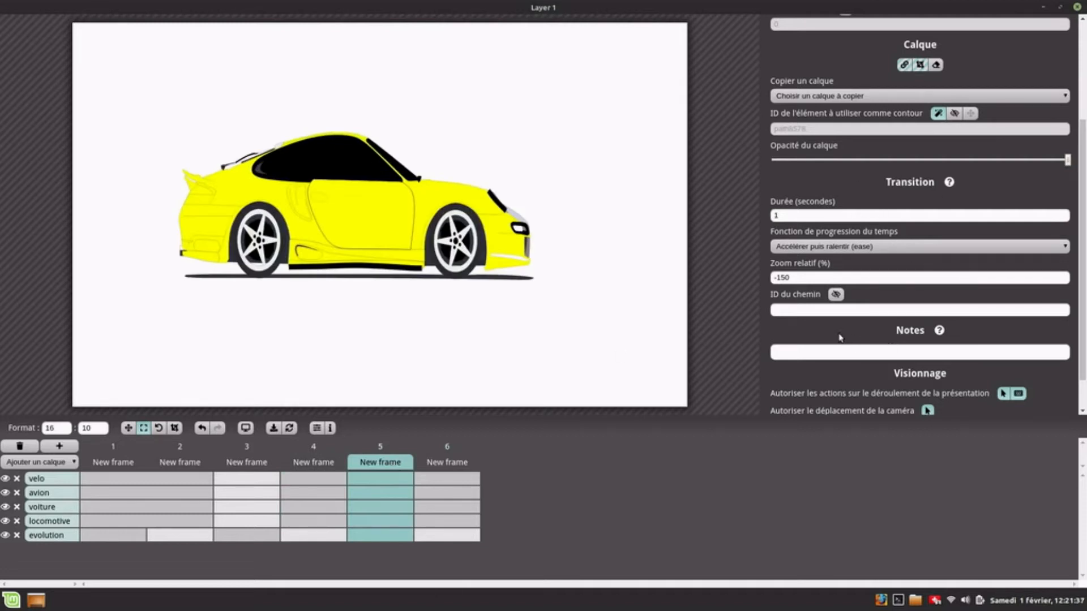
Set the duration of frame 5's transition to 5 seconds and save the presentation
{"action": "scroll", "coordinate": [839, 338], "scroll_direction": "up", "scroll_amount": 3}
{"action": "scroll", "coordinate": [839, 337], "scroll_direction": "down", "scroll_amount": 2}
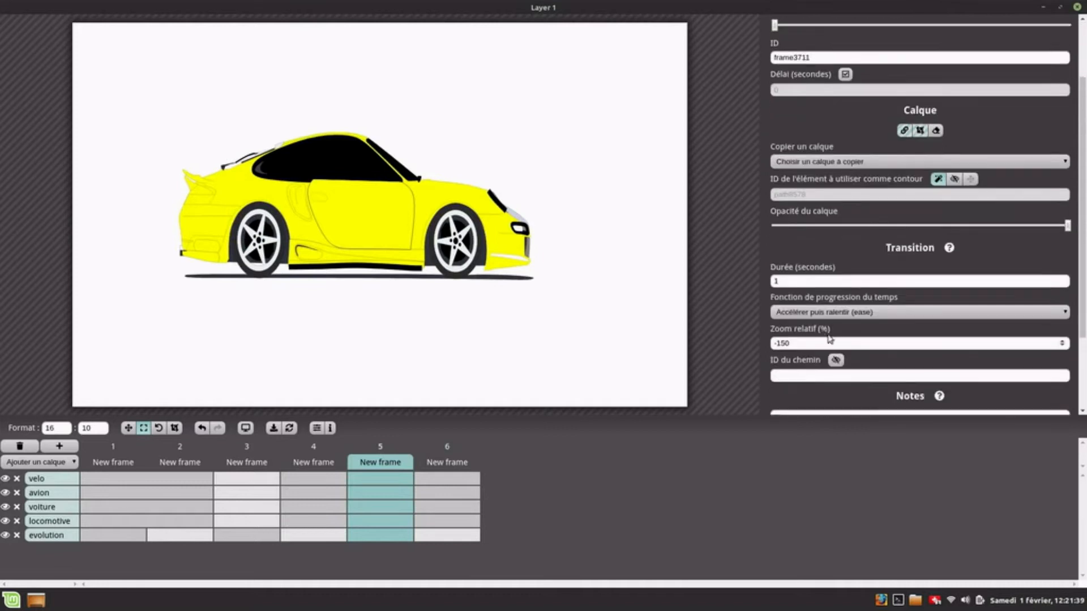
{"action": "left_click_drag", "start_coordinate": [781, 275], "coordinate": [753, 280]}
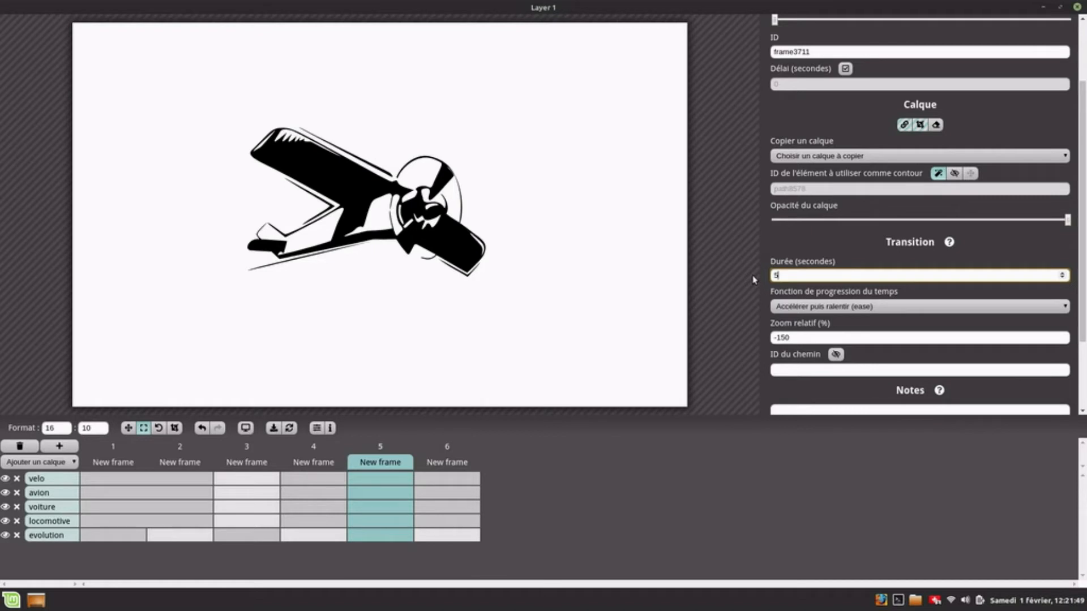
{"action": "left_click", "coordinate": [274, 429]}
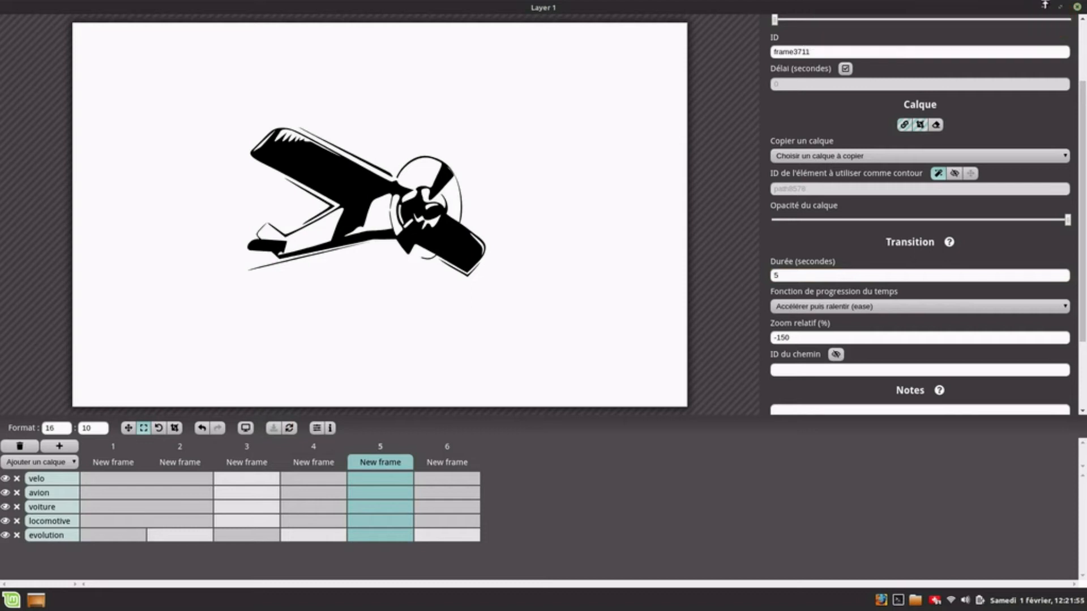
Switch to the file manager and bring up the actions for "dessin avec calques.sozi.html" in the "Sozi cours en ligne" folder
{"action": "left_click", "coordinate": [1042, 8]}
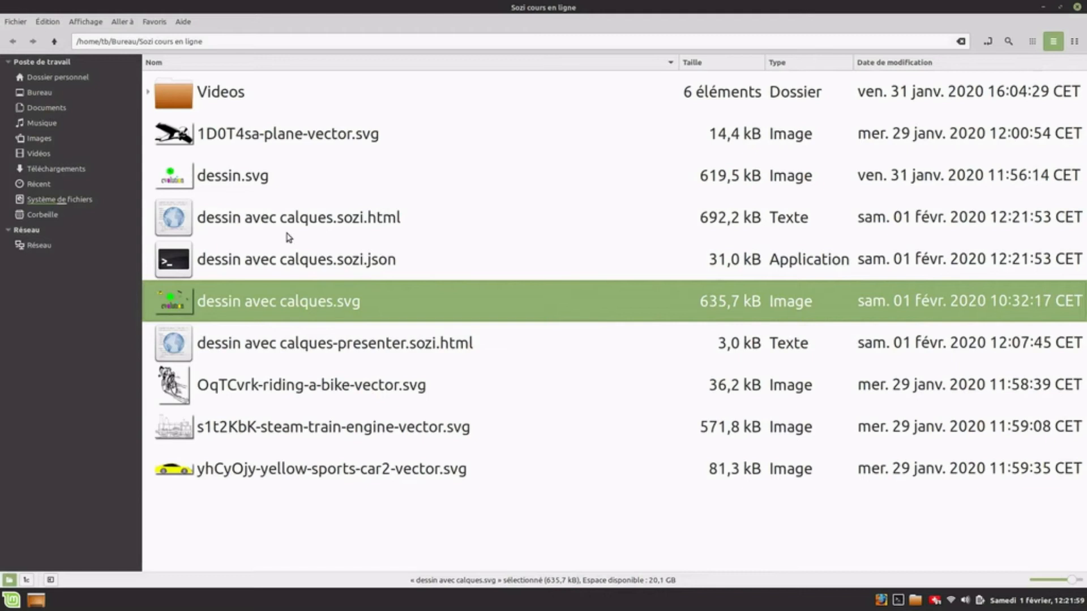
{"action": "left_click", "coordinate": [254, 228]}
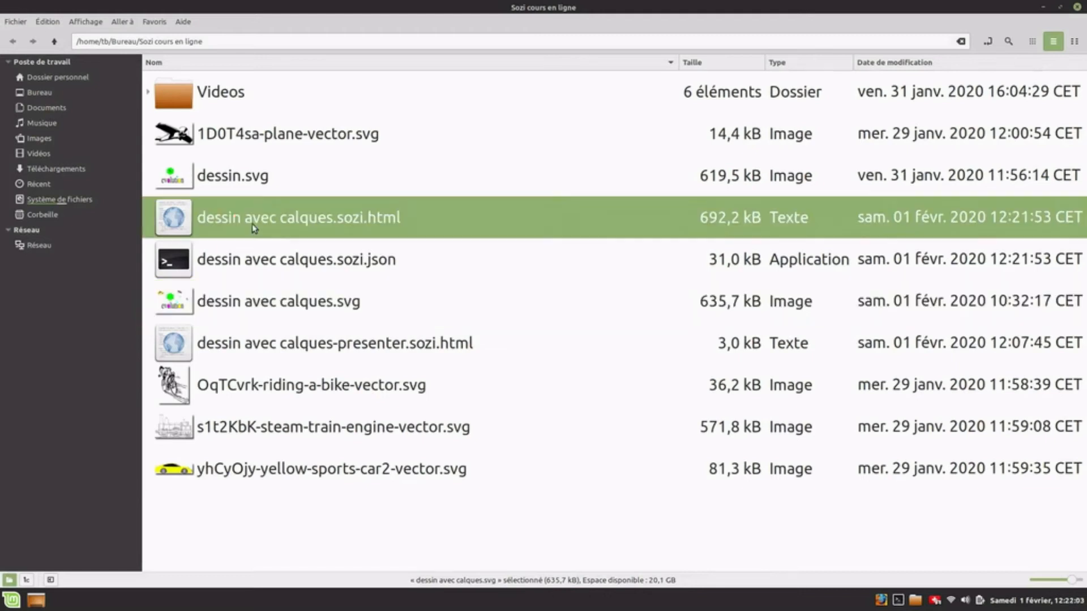
{"action": "right_click", "coordinate": [252, 225]}
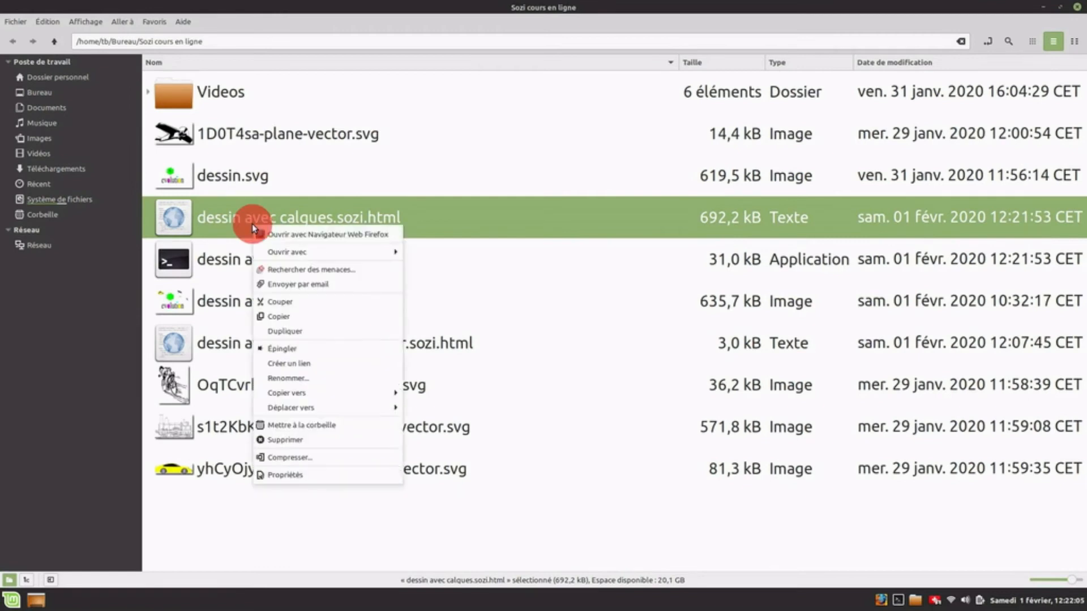